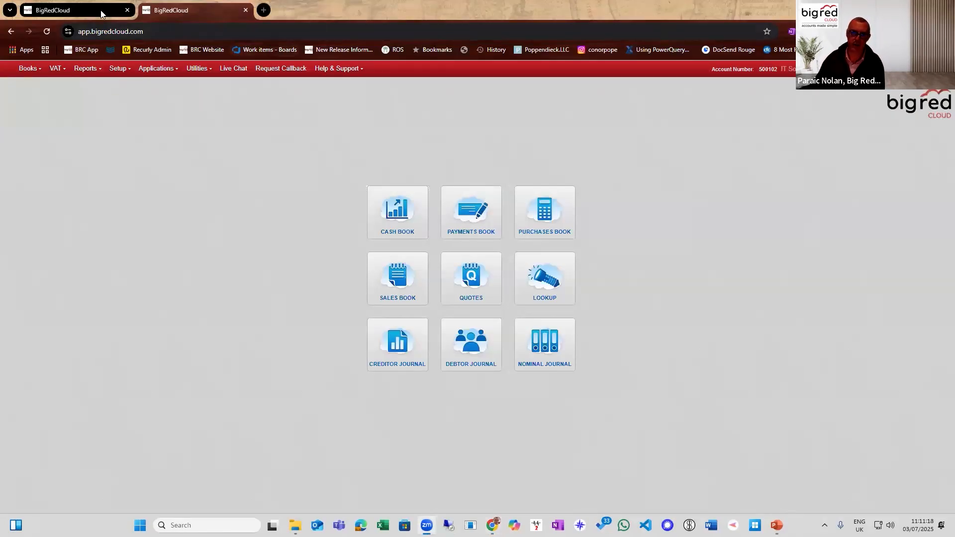
Step: Search the supplier lookup for "key" and open KeyWaste Management Ltd for changes to review its name, address and contact fields
left_click(100, 10)
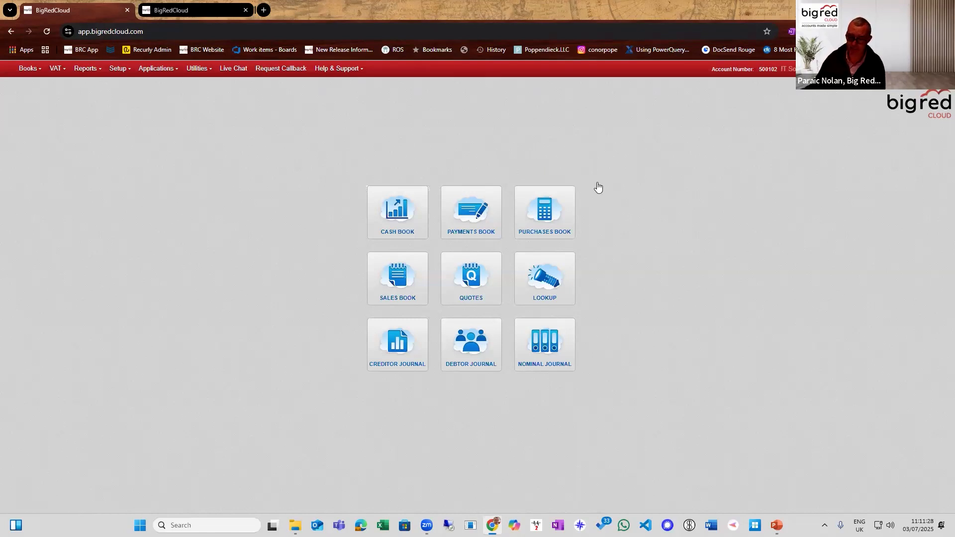
left_click(561, 280)
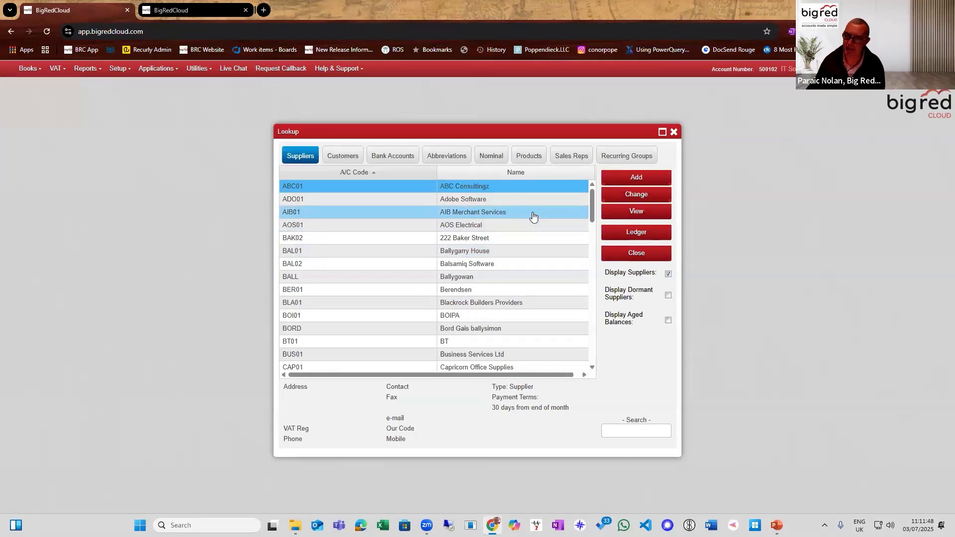
left_click(615, 430)
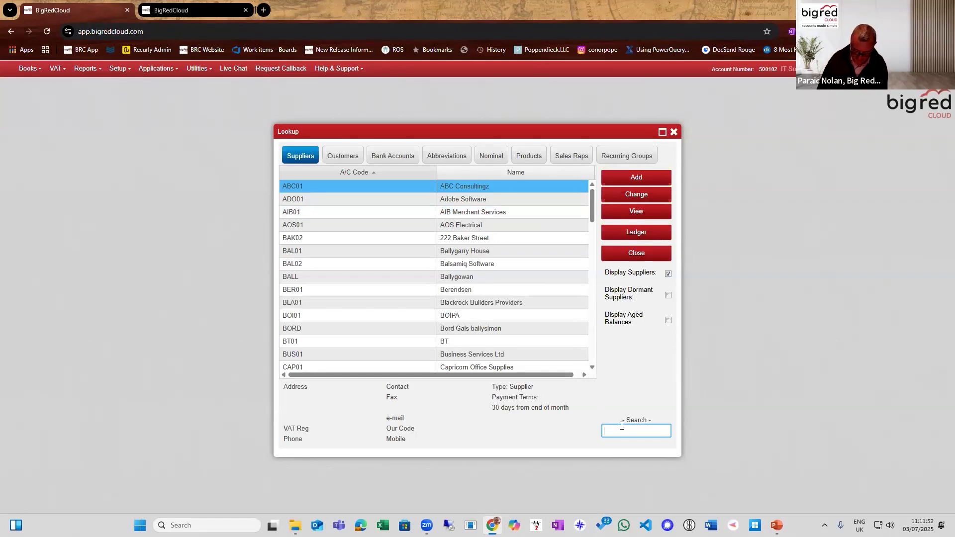
type("key")
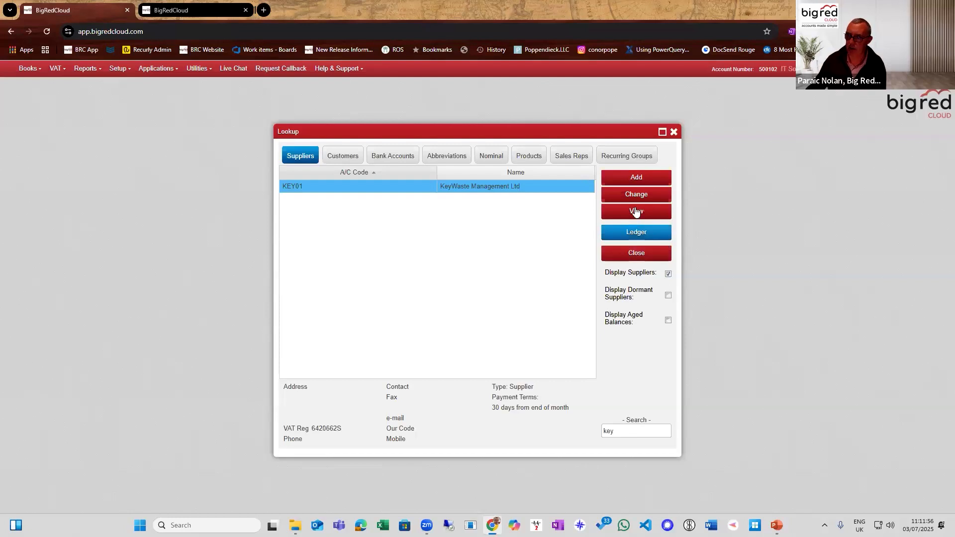
left_click(619, 196)
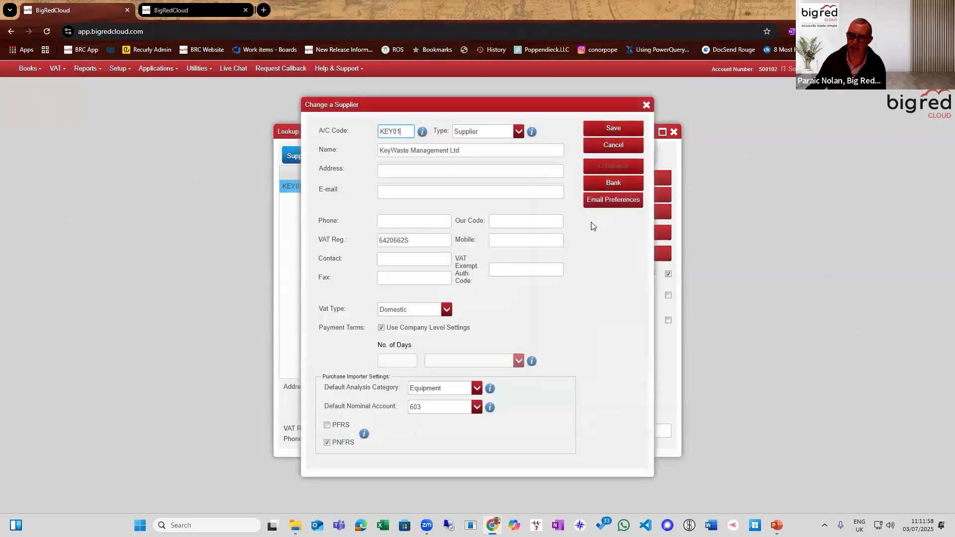
left_click(475, 161)
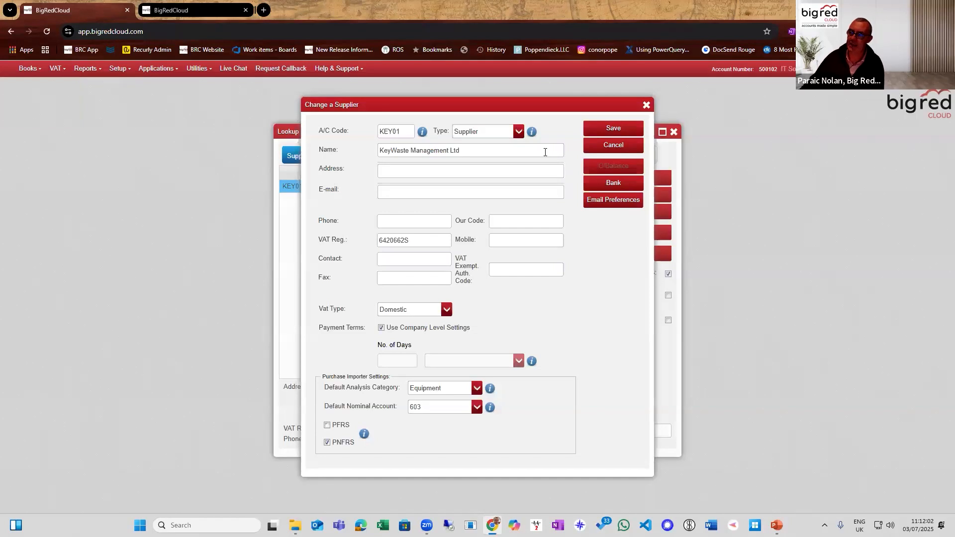
left_click(501, 148)
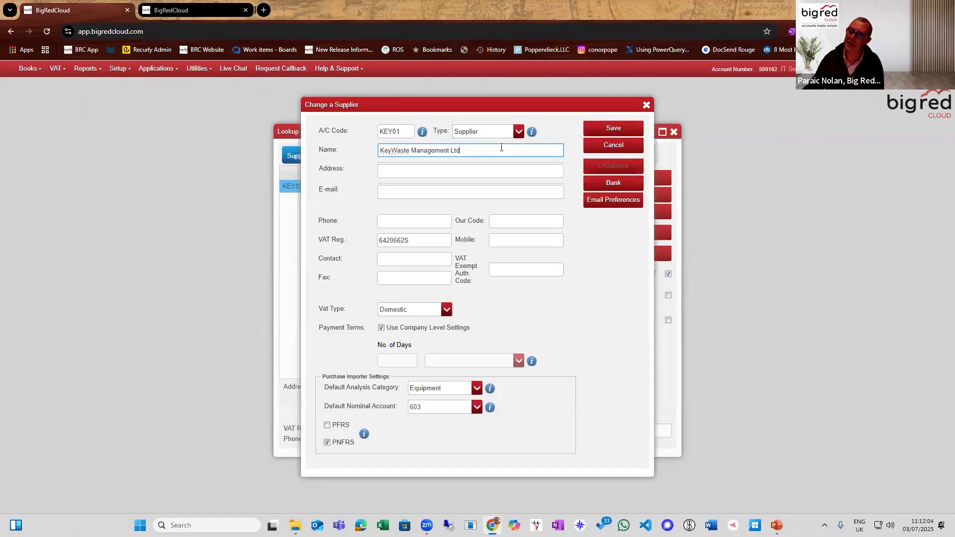
left_click(461, 174)
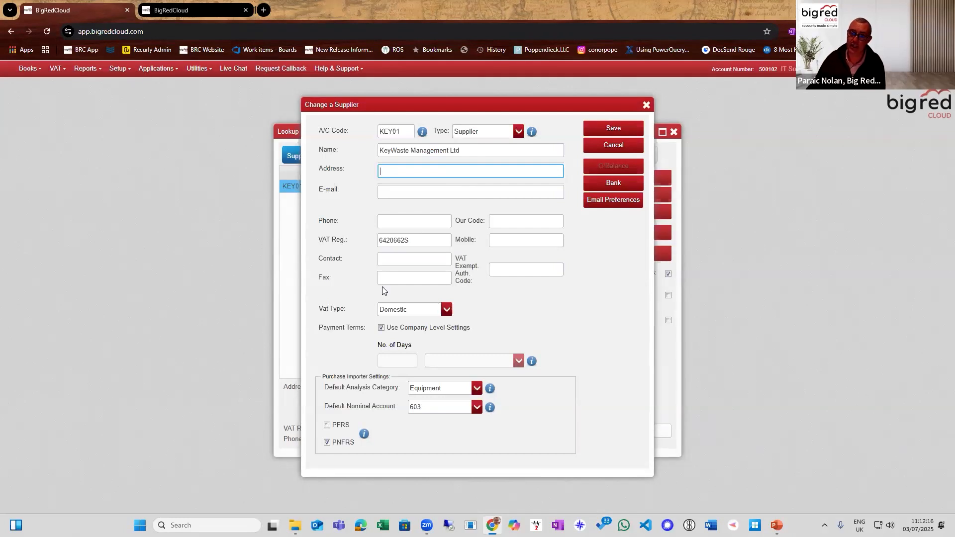
left_click(419, 261)
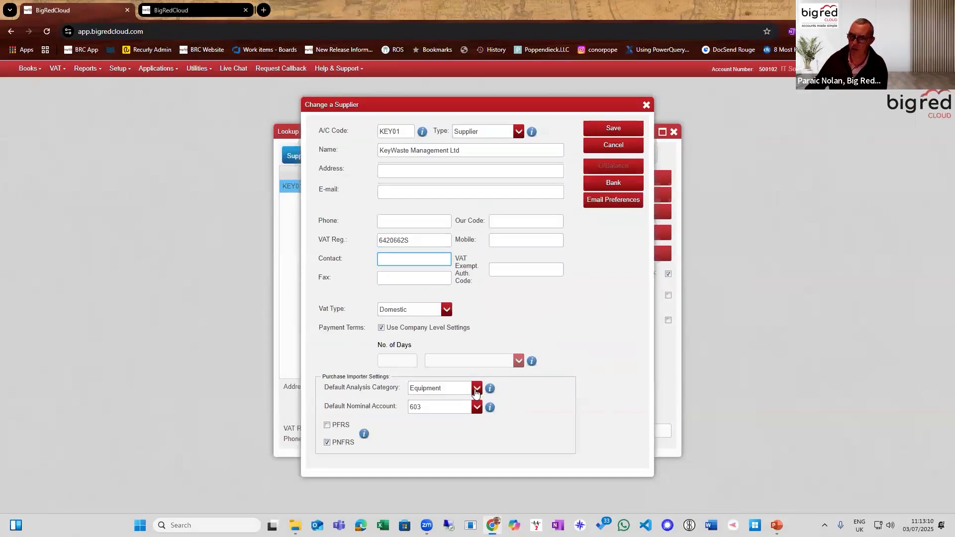
Step: Switch the supplier's default analysis category to Advertising and back to Equipment
left_click(487, 359)
left_click(430, 331)
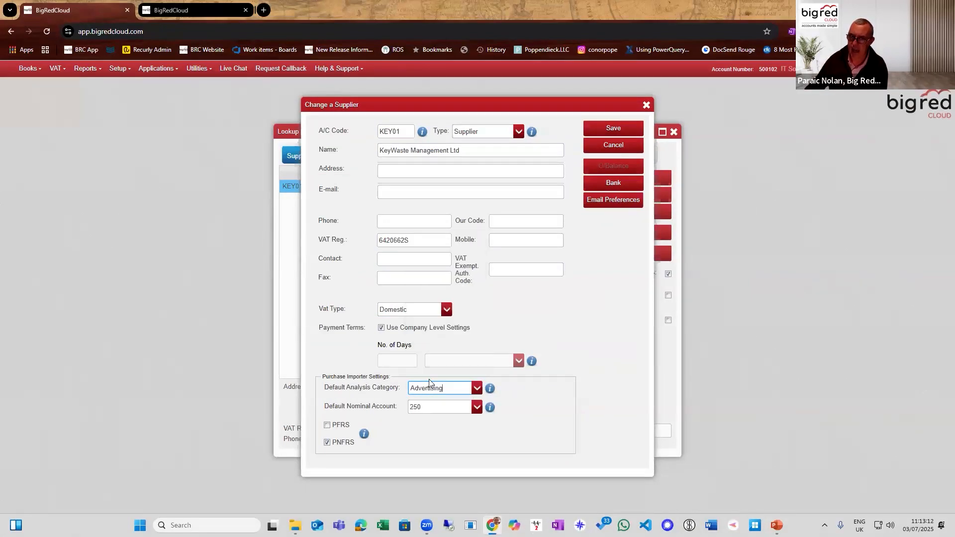
left_click(475, 389)
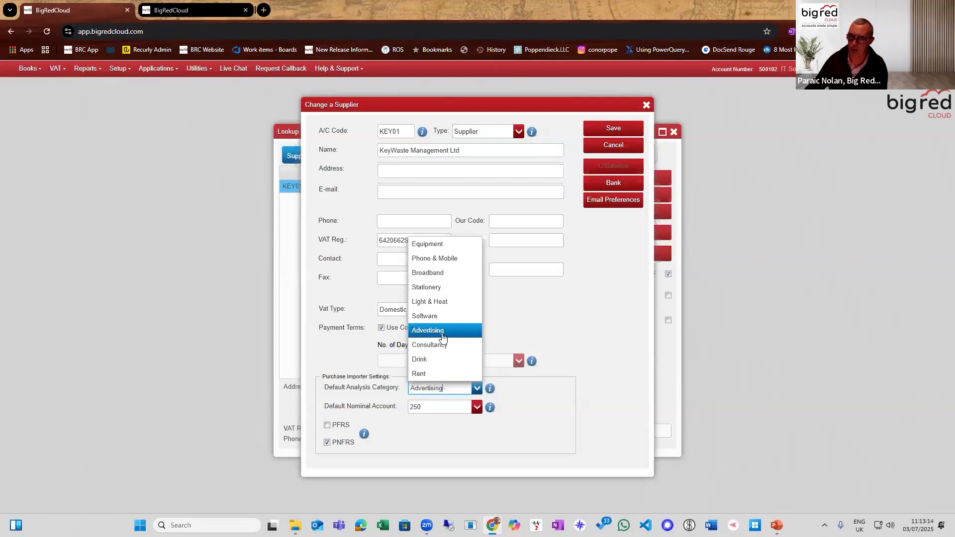
left_click(446, 253)
Step: View the nominal accounts available as the supplier's default, and close the supplier record without saving
left_click(476, 407)
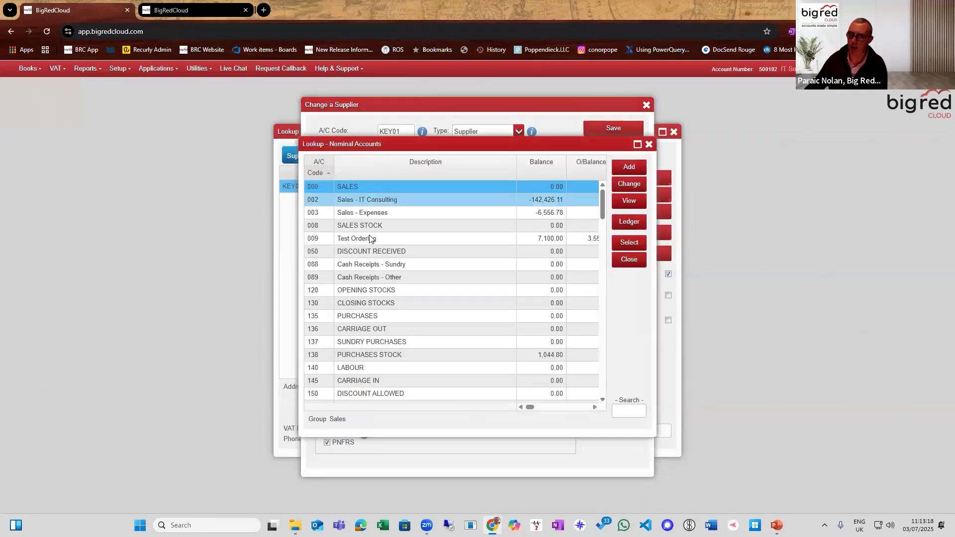
left_click(629, 259)
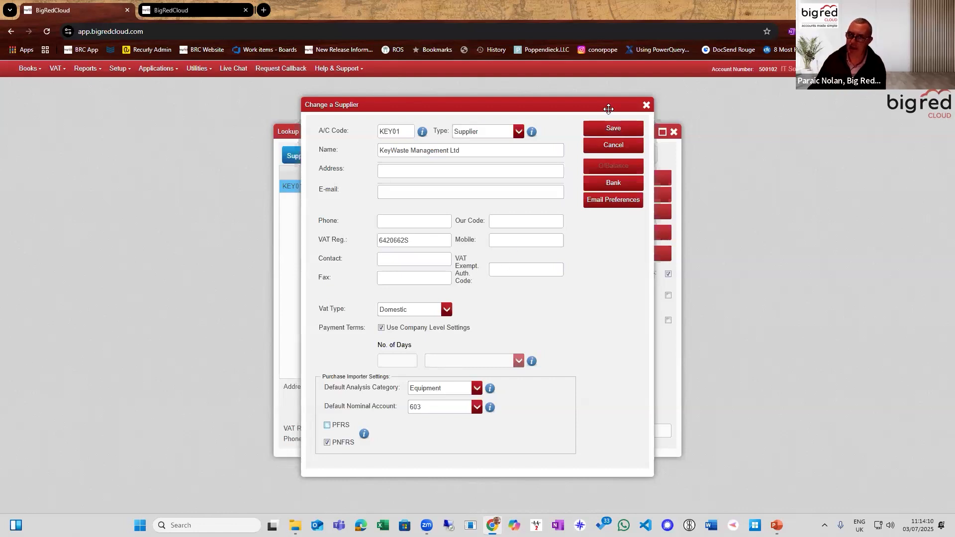
left_click(645, 105)
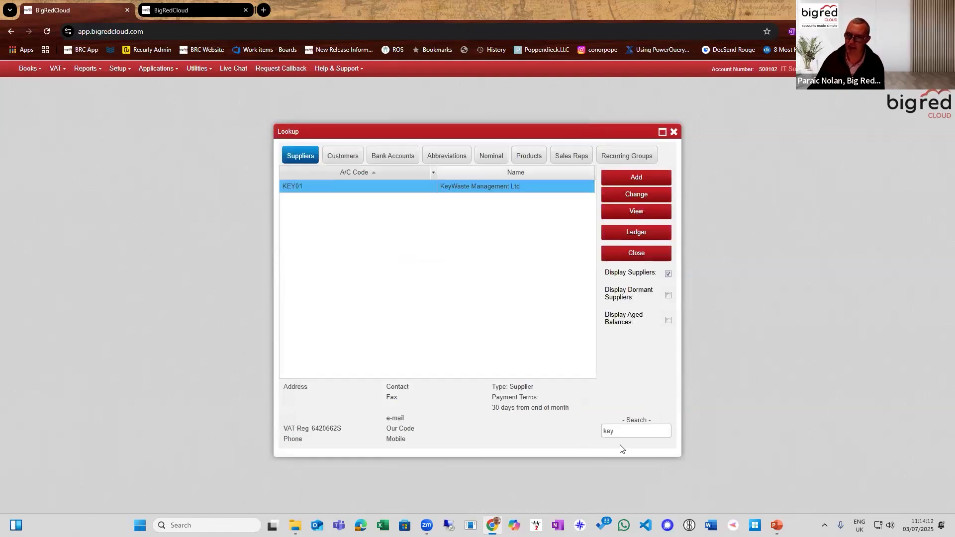
Step: Search the suppliers for "carl", review the Purchase Importer settings of O'Haras Carlow Brewing Company, and close the lookup
type("carl")
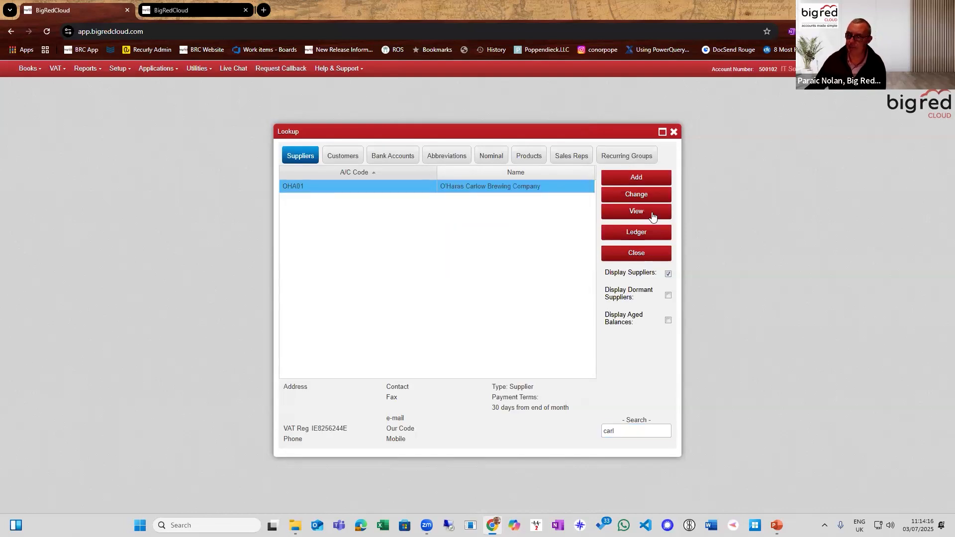
left_click(648, 196)
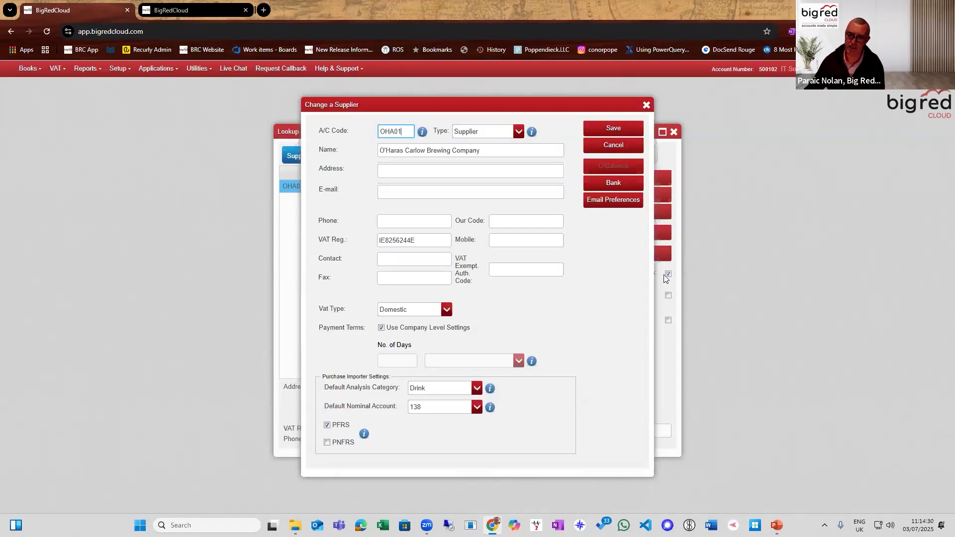
left_click(646, 106)
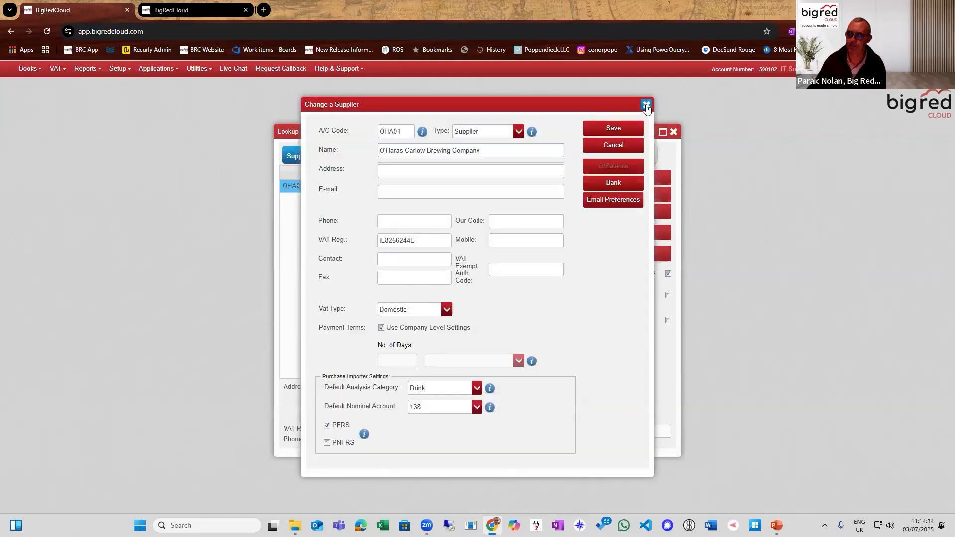
left_click(645, 106)
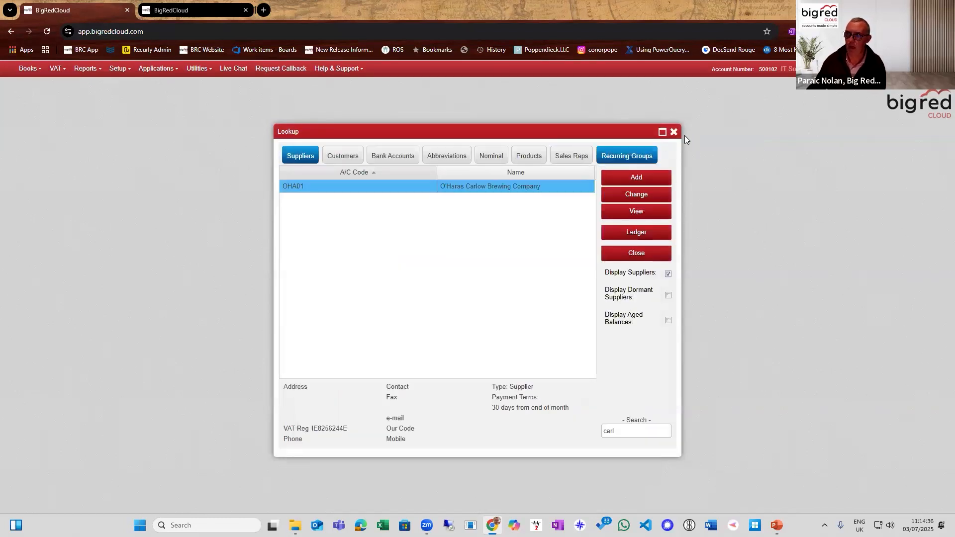
key("Escape")
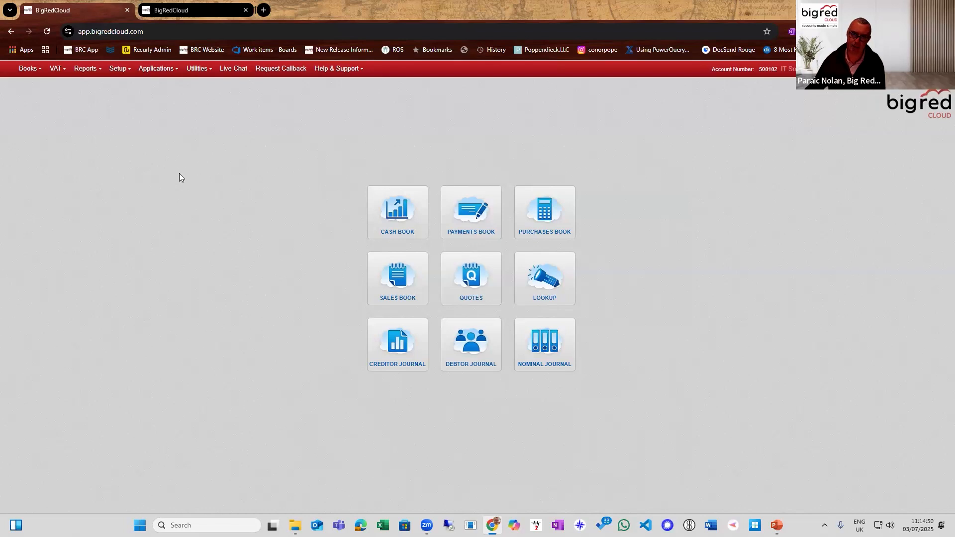
Step: Set up the Purchase Importer by entering a unique company email address and saving it
left_click(114, 71)
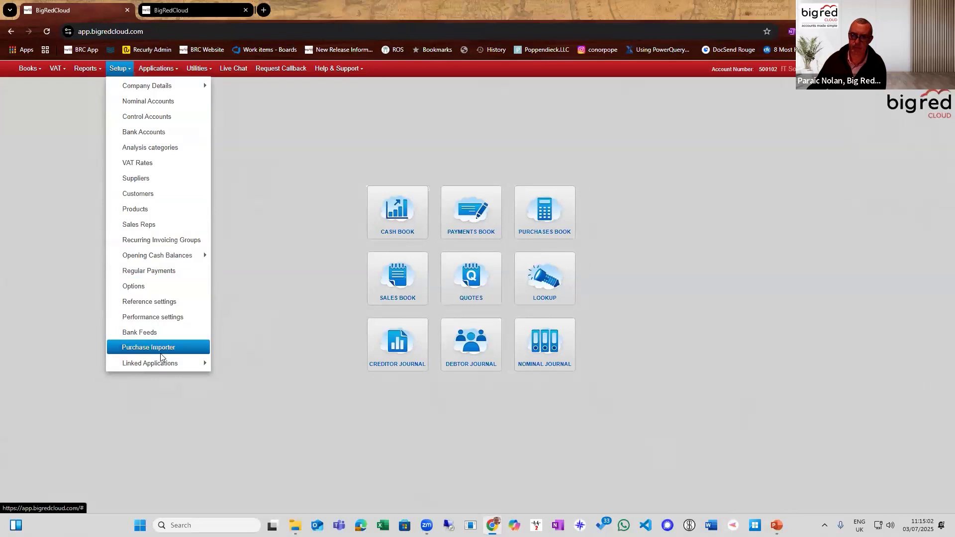
left_click(160, 351)
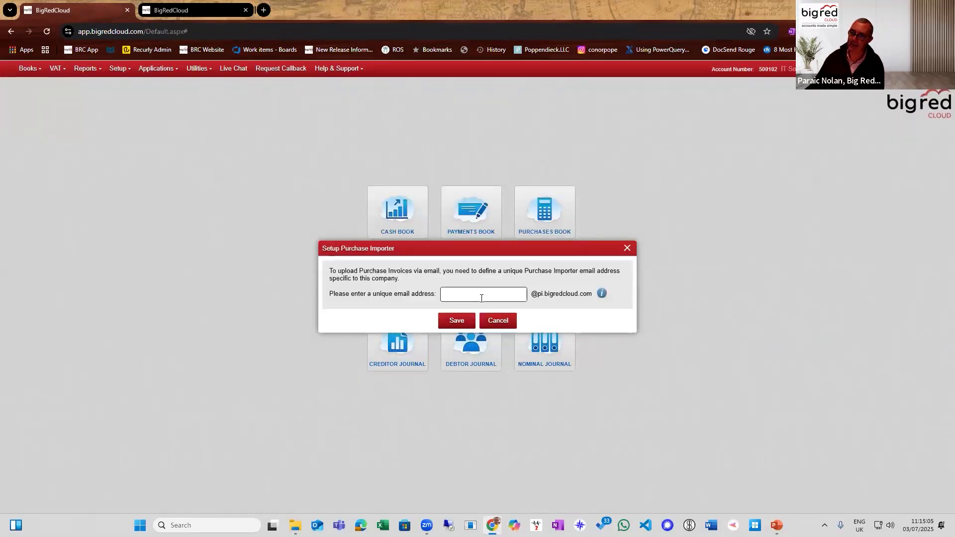
left_click(482, 300)
type("demo05072025")
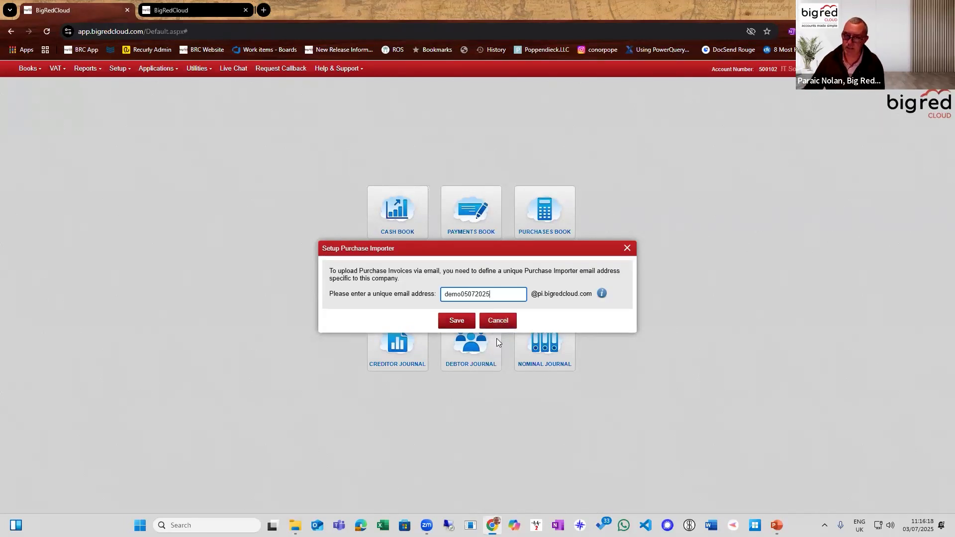
left_click(453, 322)
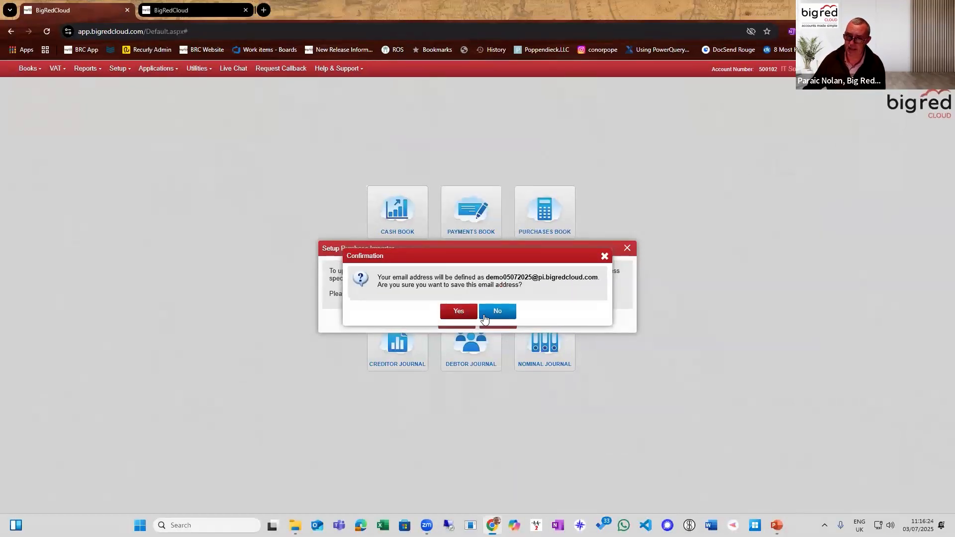
left_click(456, 320)
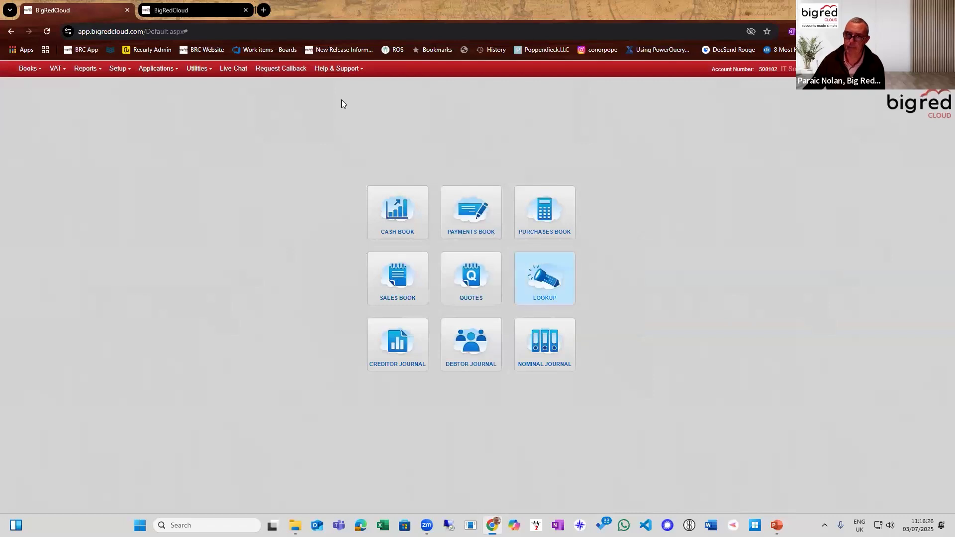
Step: Reopen the Purchase Importer setup to check the defined email address, and close it
left_click(156, 70)
left_click(114, 72)
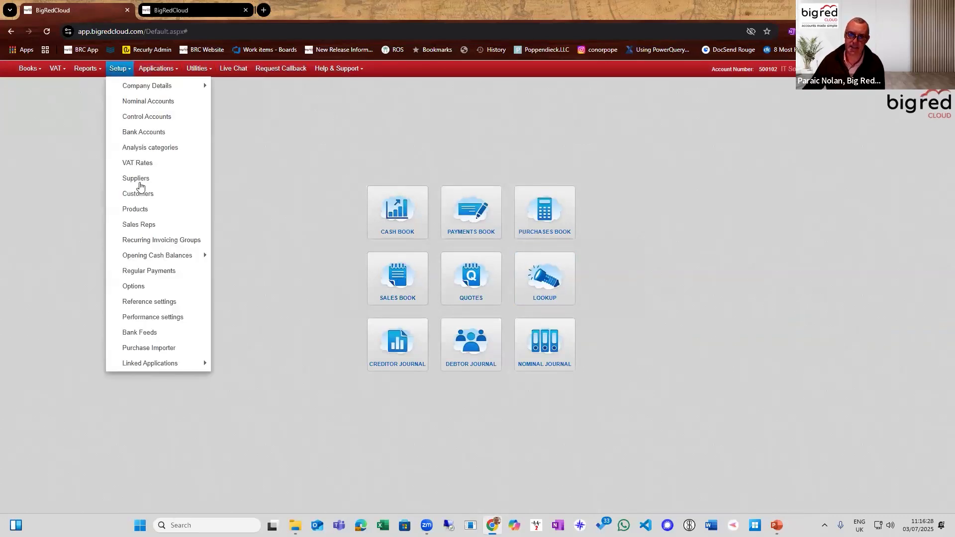
left_click(150, 331)
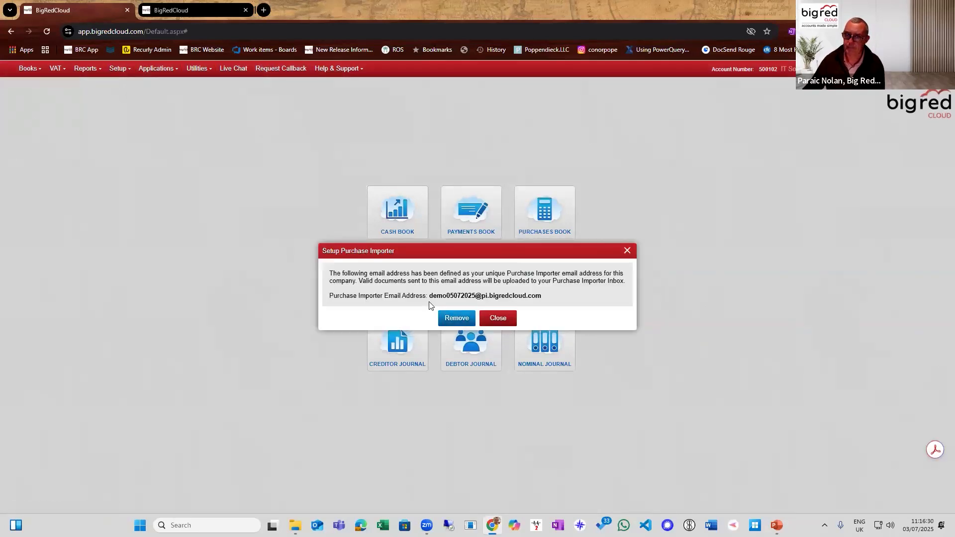
left_click(498, 319)
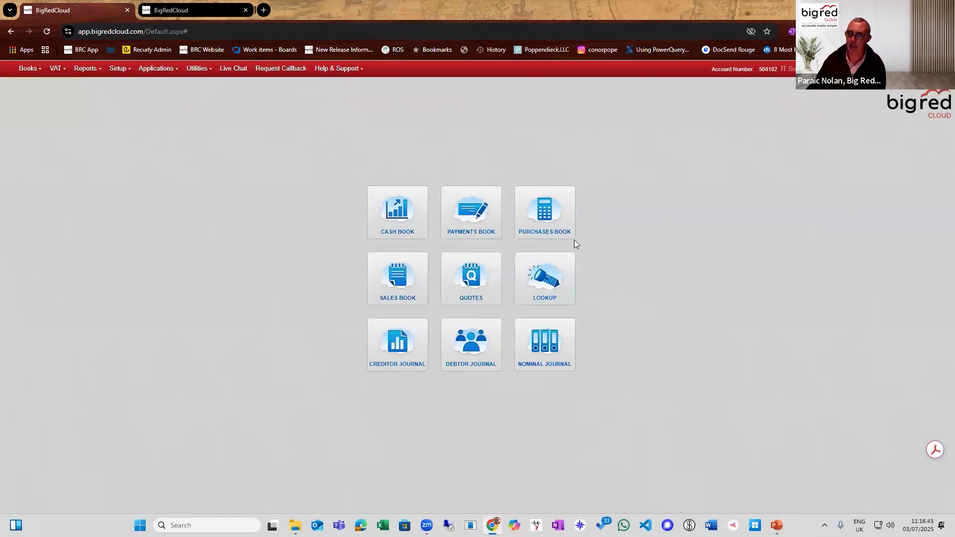
Step: Open the Purchases Book for June and launch its Purchase Importer
left_click(550, 216)
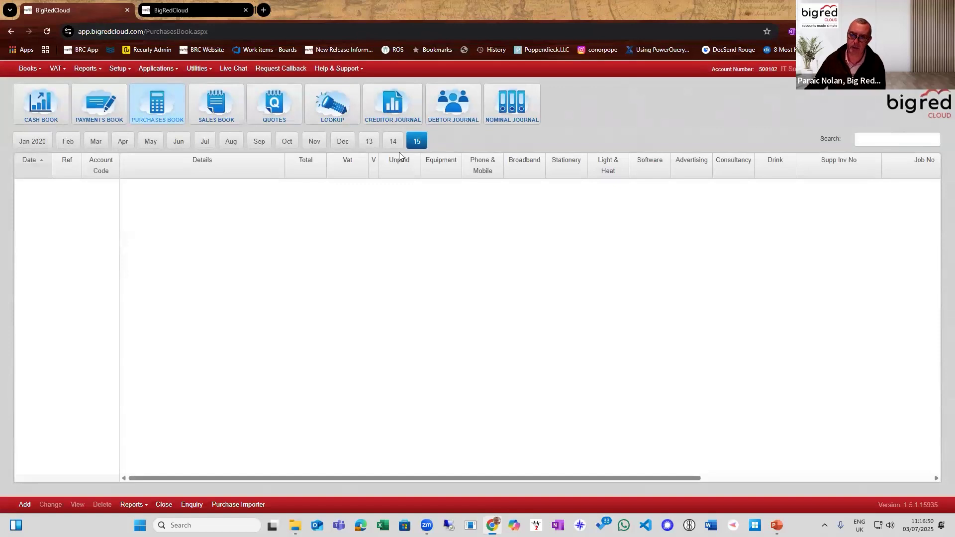
left_click(186, 144)
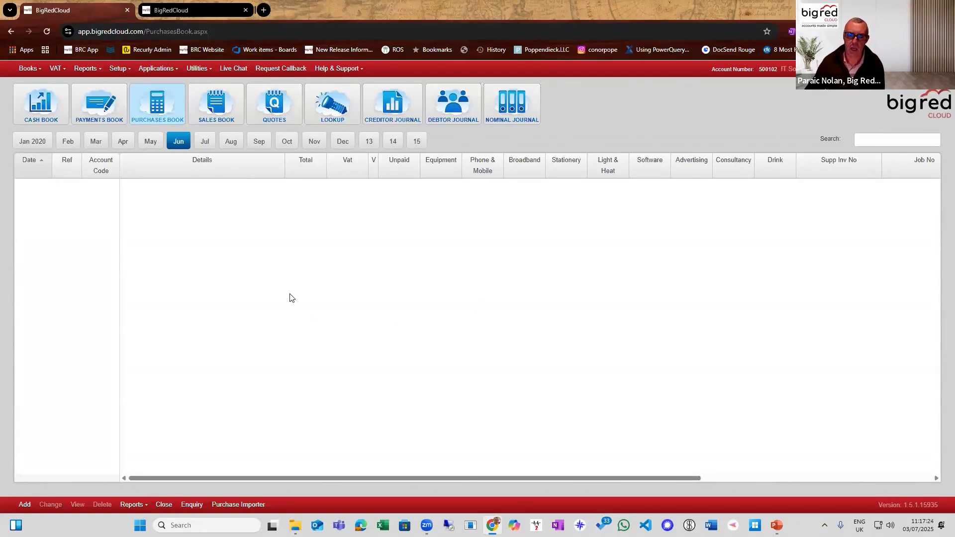
left_click(239, 499)
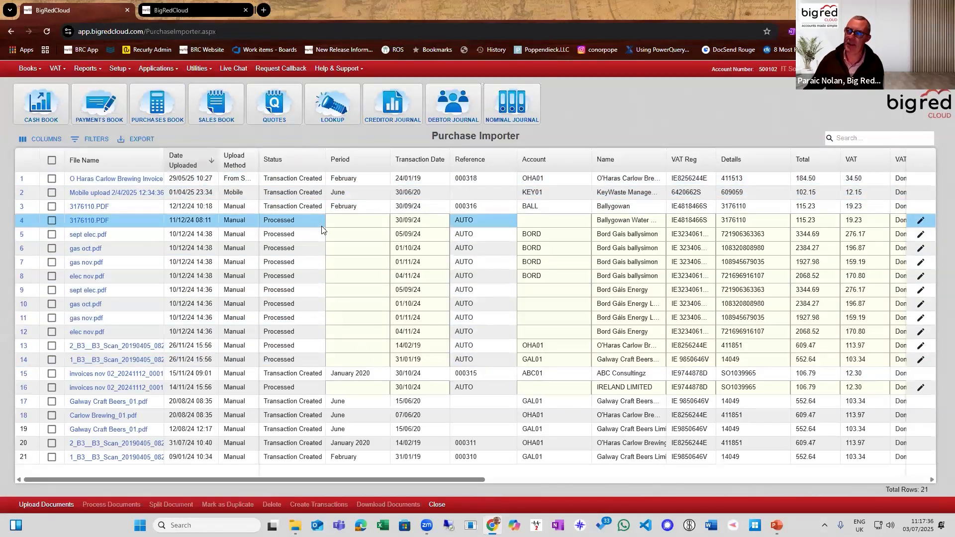
Step: Examine the uploaded documents across all Purchase Importer columns, from status and supplier details to analysis categories and VAT rates
left_click(462, 404)
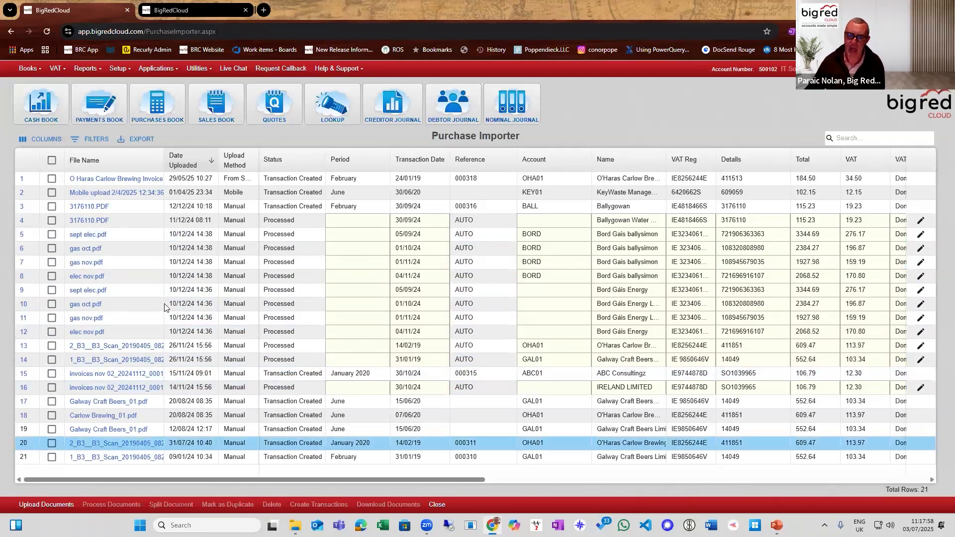
left_click_drag(249, 478, 665, 504)
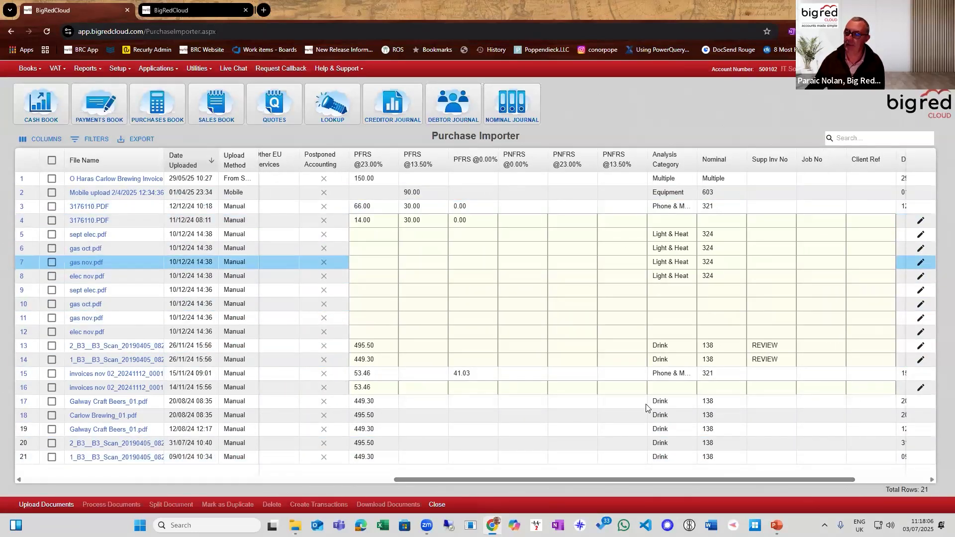
left_click_drag(675, 480, 806, 479)
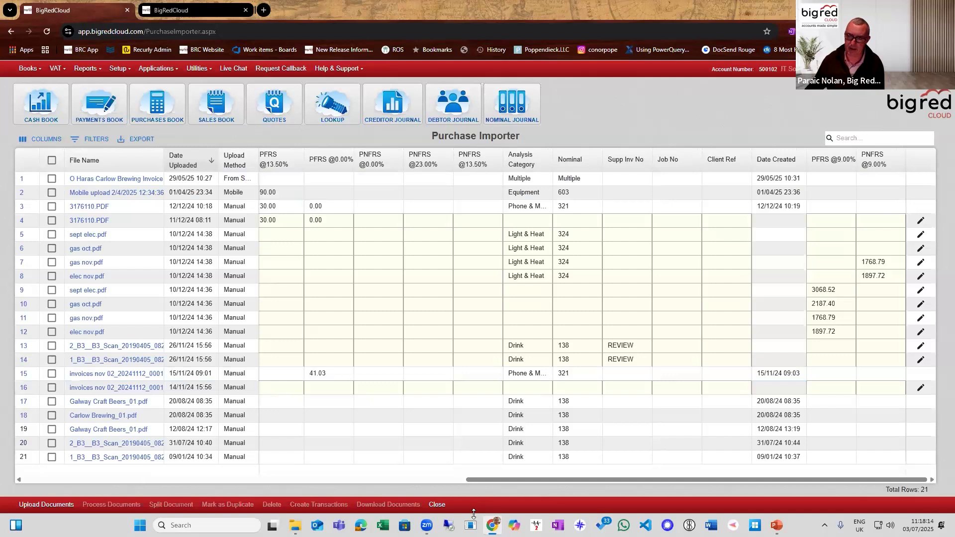
left_click_drag(499, 479, 133, 479)
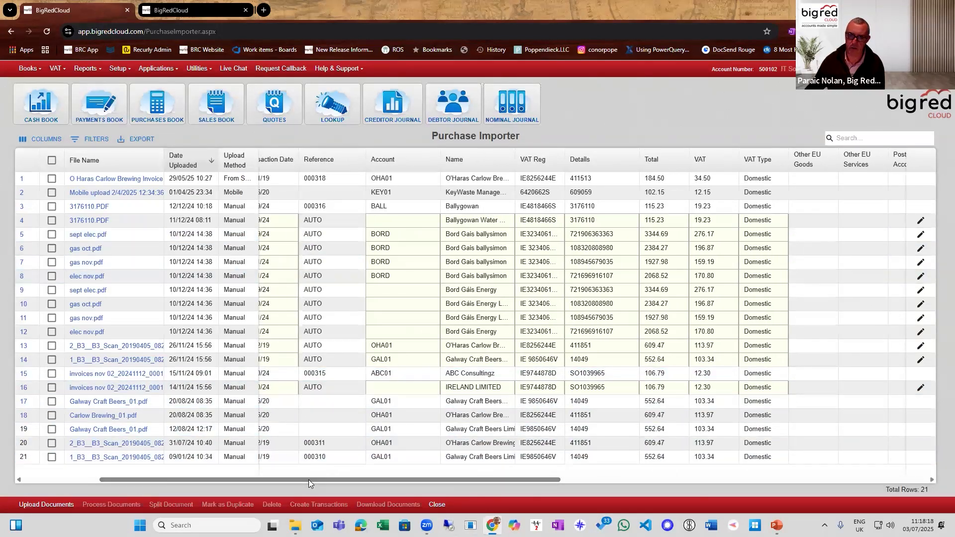
left_click_drag(308, 480, 205, 472)
left_click(312, 175)
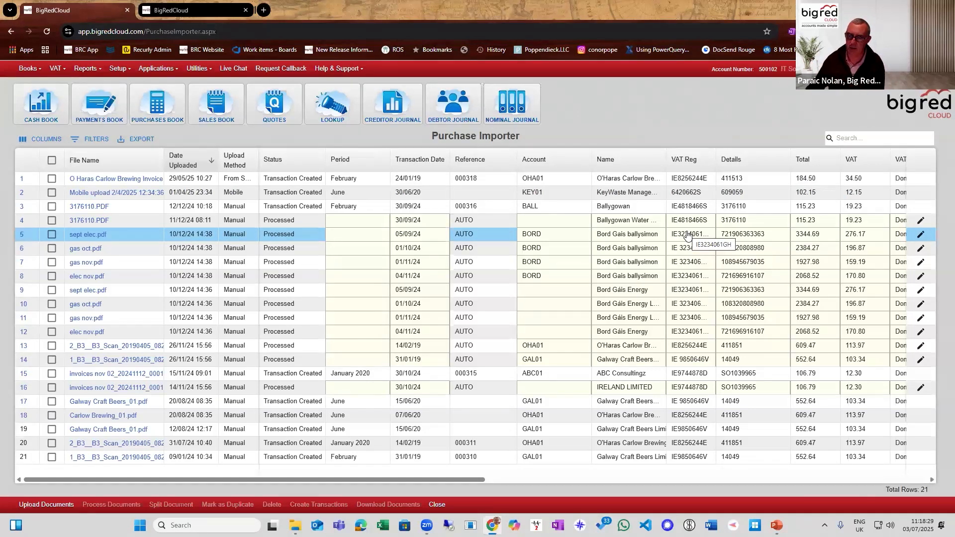
Step: Review the remaining grid columns, from the VAT rate splits and analysis category to Date Created and the 9.00% rates
left_click_drag(474, 479, 811, 514)
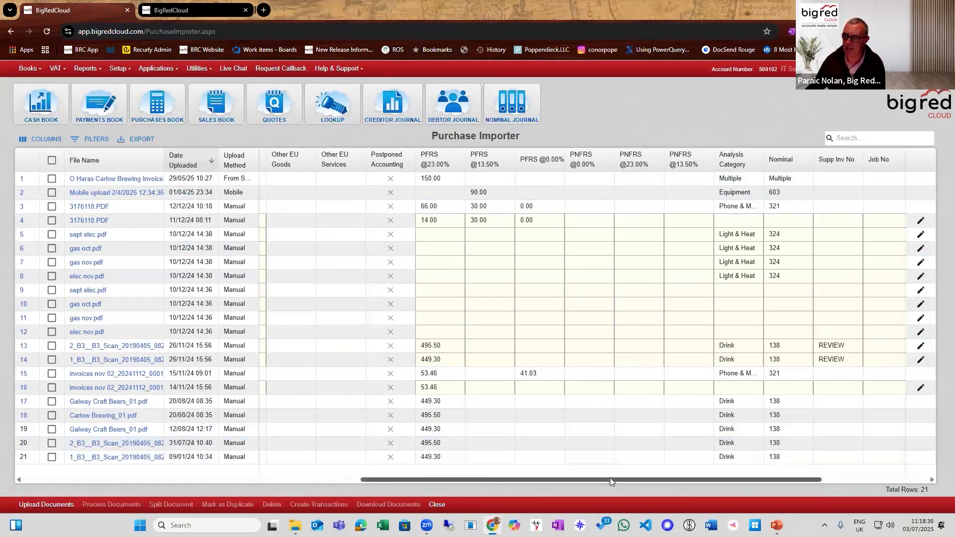
left_click_drag(610, 478, 757, 475)
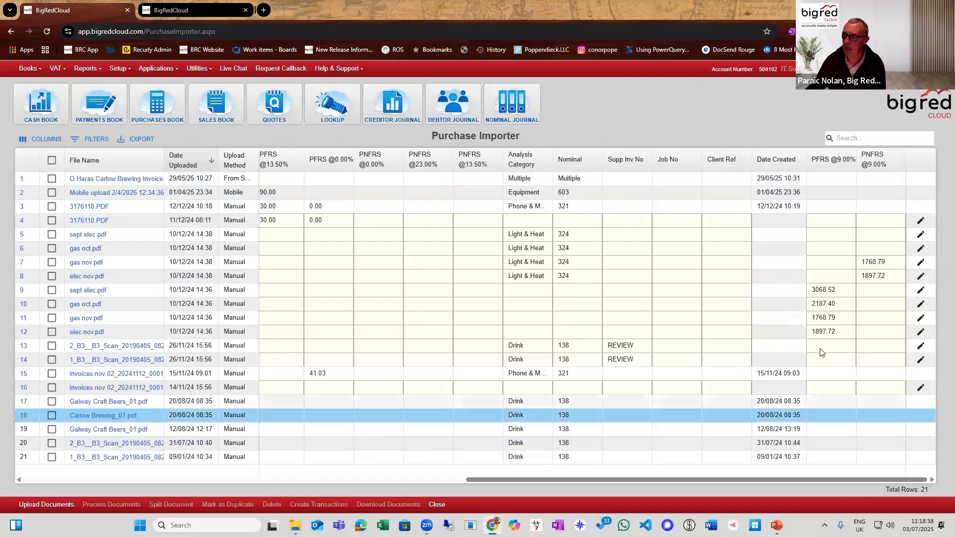
left_click_drag(776, 481, 278, 477)
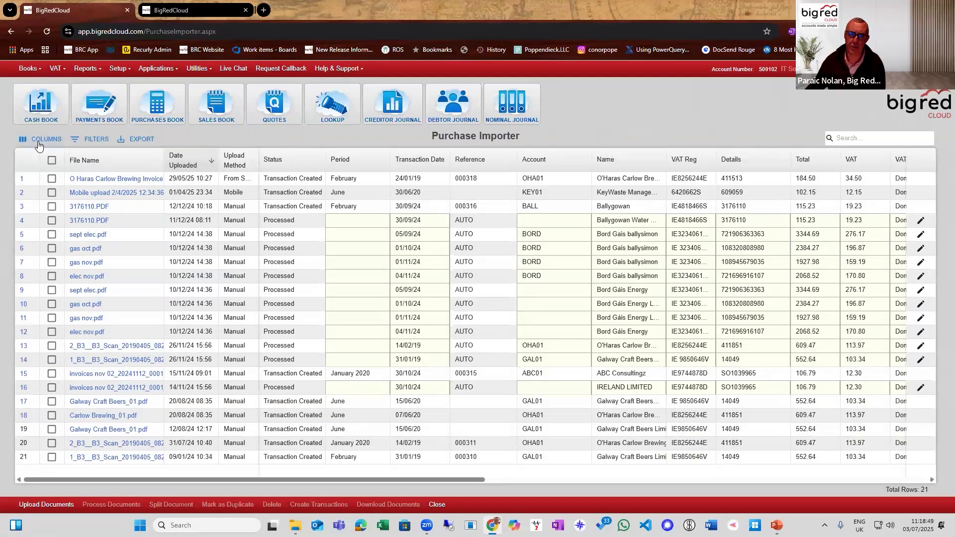
Step: Limit the grid to the File Name, Date Uploaded, Upload Method, Status and Date Created columns by hiding all others
left_click(79, 151)
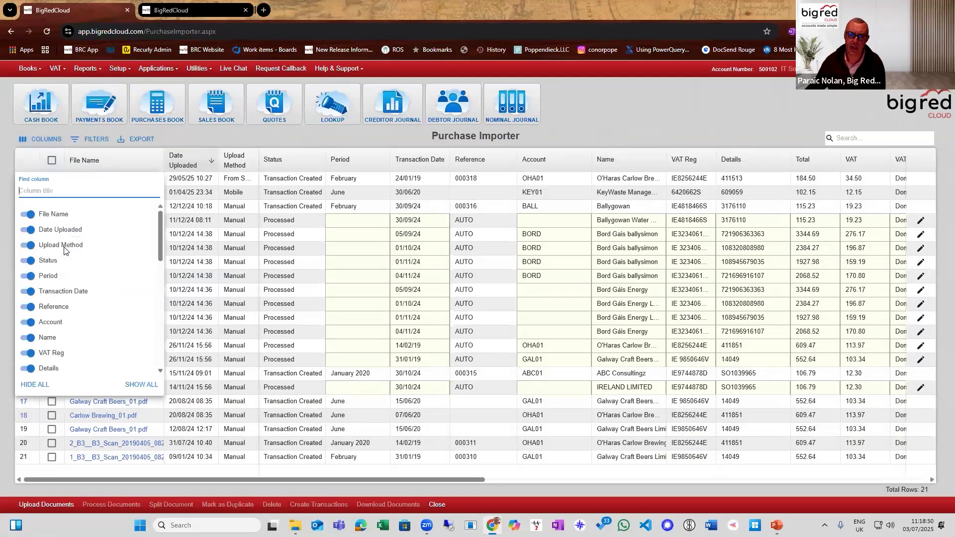
left_click_drag(158, 242, 163, 320)
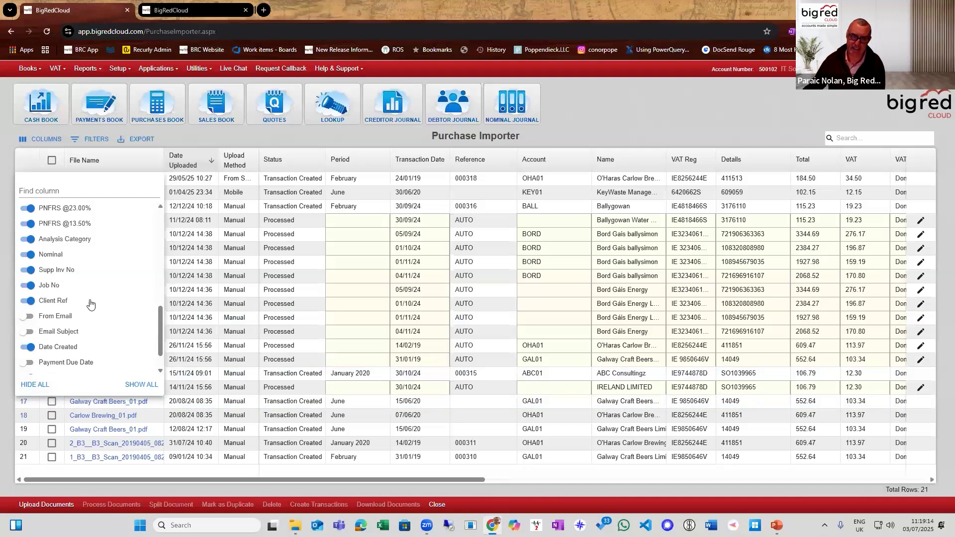
left_click(34, 385)
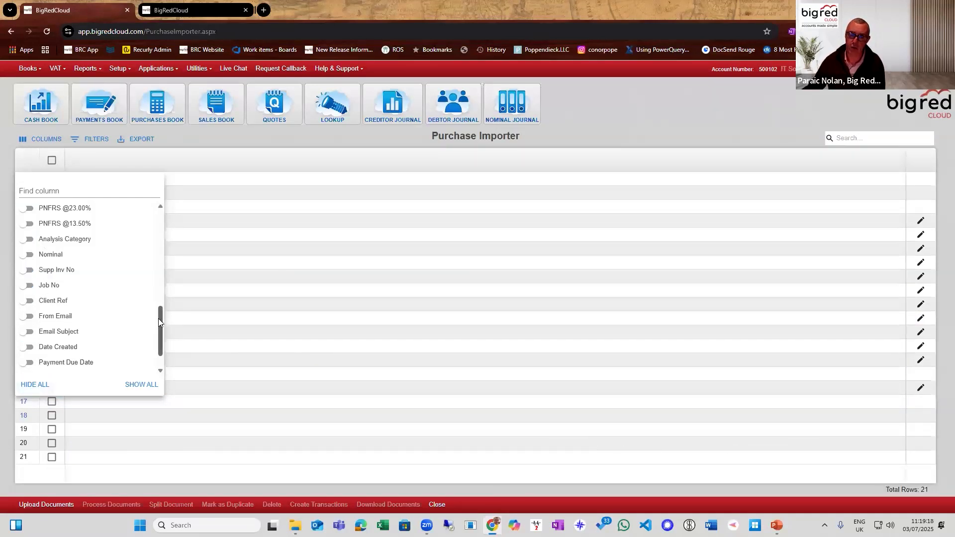
left_click_drag(158, 322, 148, 202)
left_click(63, 214)
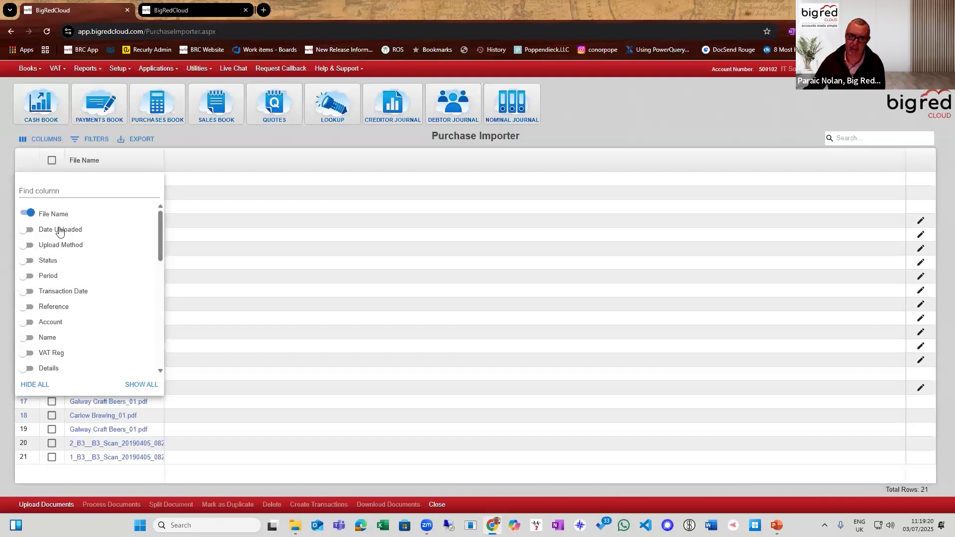
left_click(59, 230)
left_click(54, 246)
left_click(49, 261)
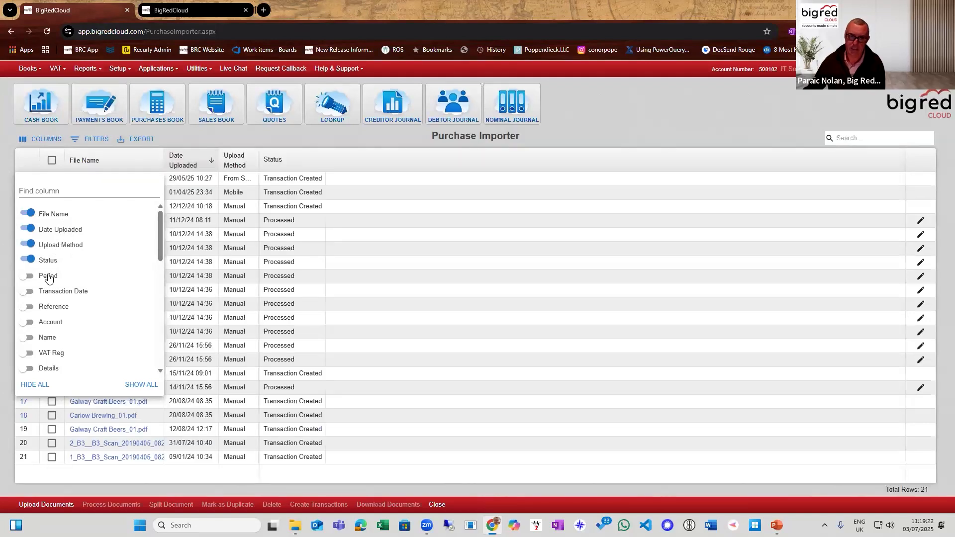
scroll(94, 298, "down", 5)
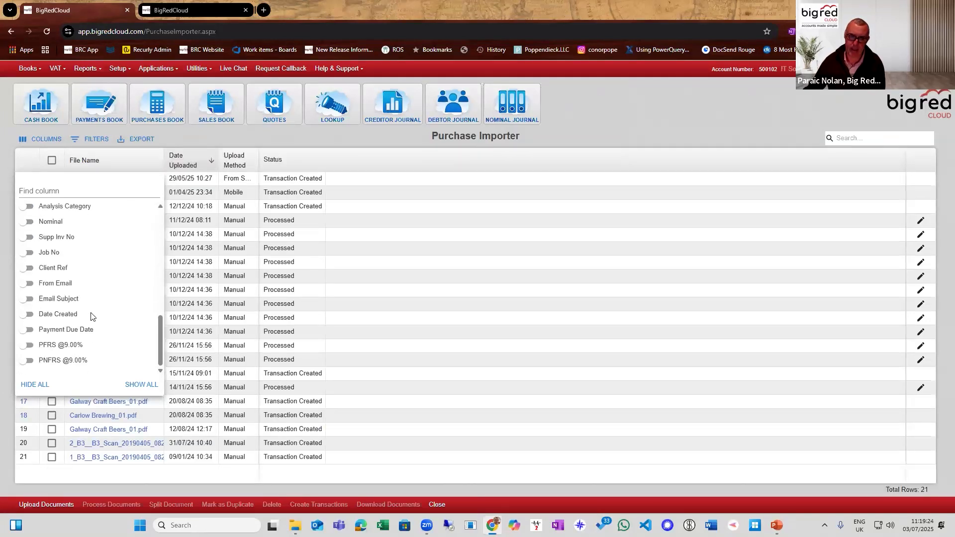
left_click(47, 315)
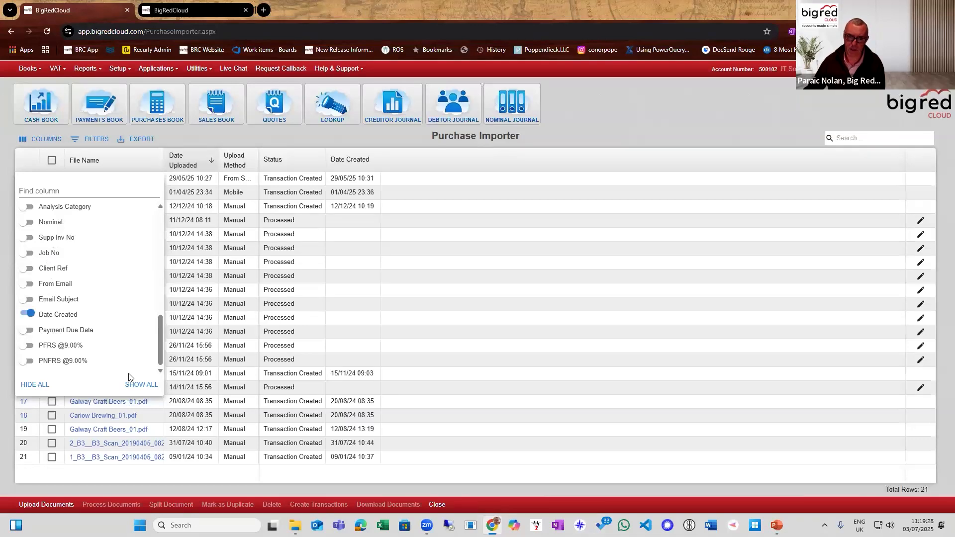
left_click(444, 313)
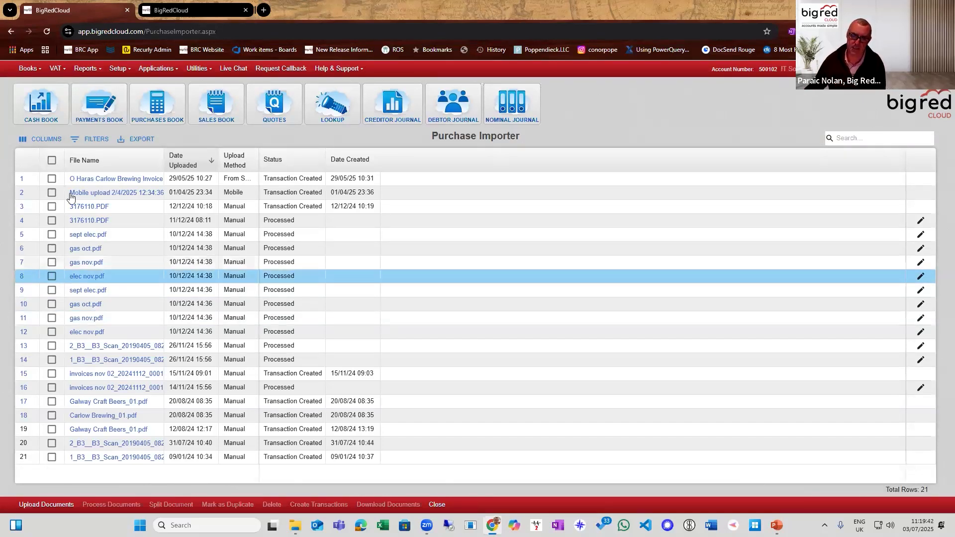
Step: Show all available columns in the Purchase Importer grid
left_click(40, 138)
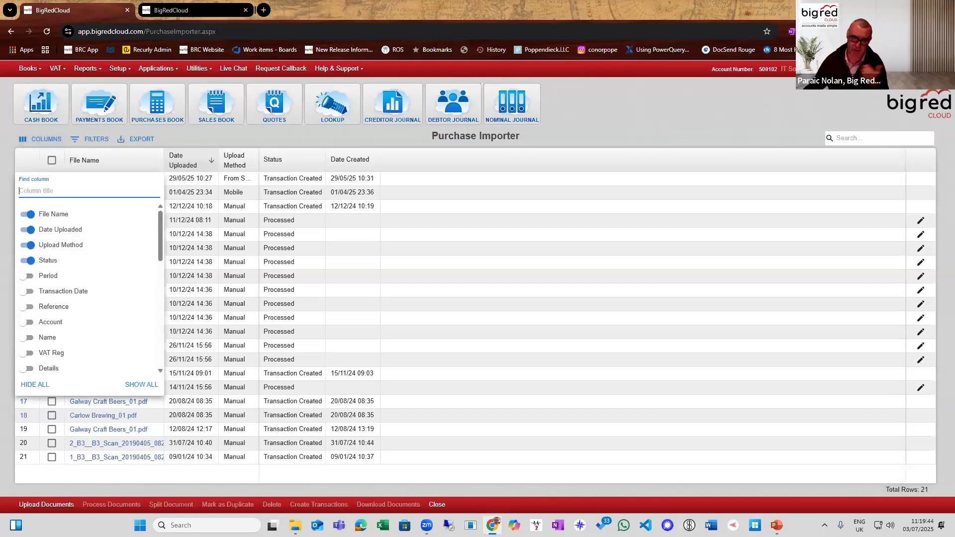
left_click(141, 385)
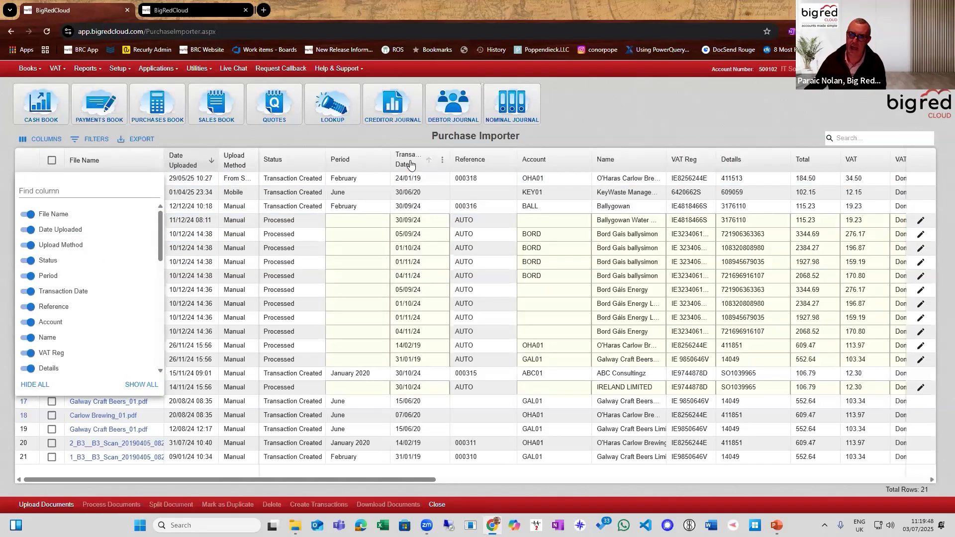
left_click(560, 131)
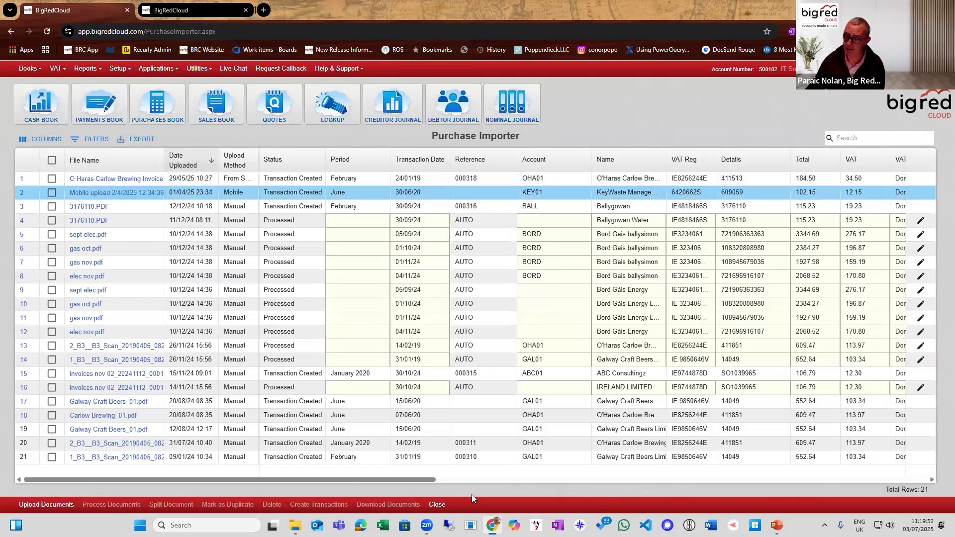
Step: Reorder the columns so that Nominal and Date Created come directly before Analysis Category
left_click_drag(424, 483, 933, 471)
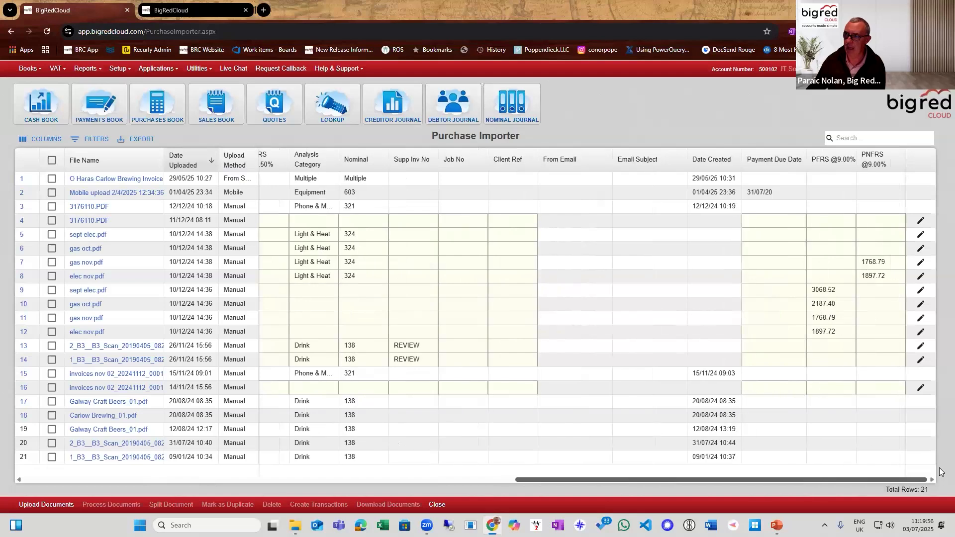
left_click_drag(711, 161, 310, 169)
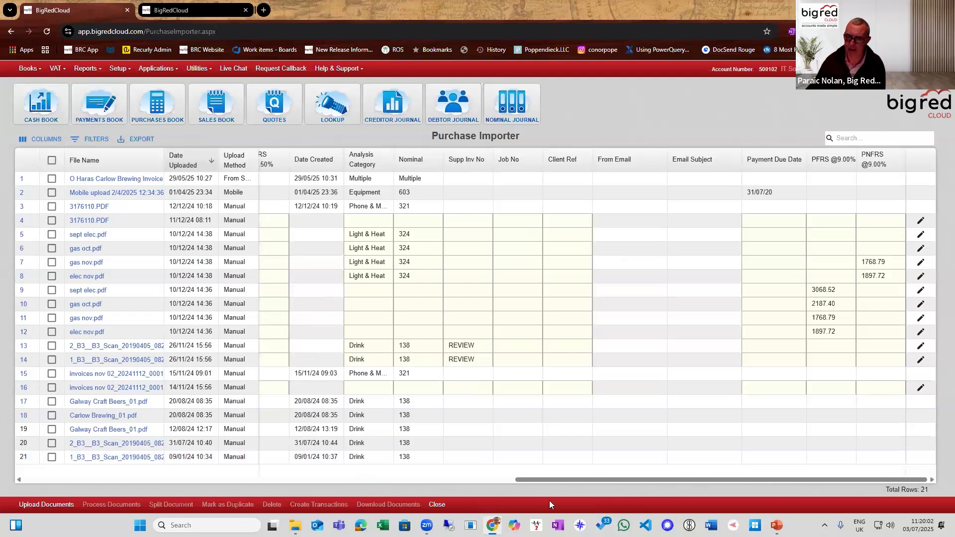
left_click_drag(548, 479, 398, 464)
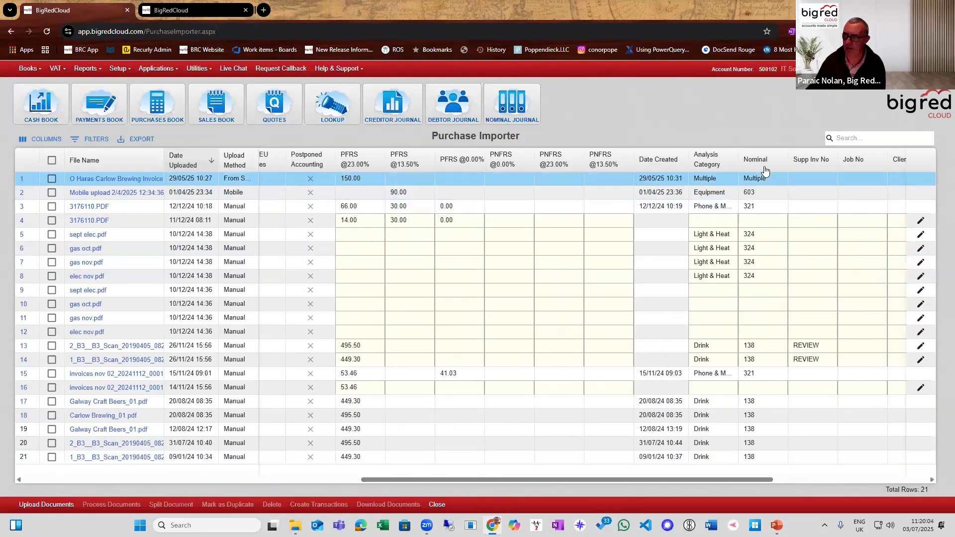
left_click_drag(754, 162, 653, 167)
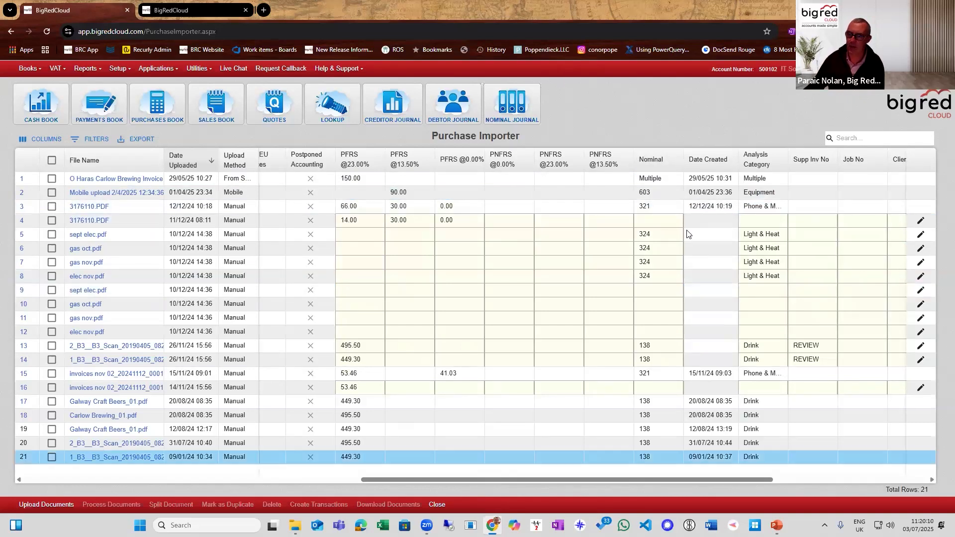
left_click_drag(371, 481, 33, 480)
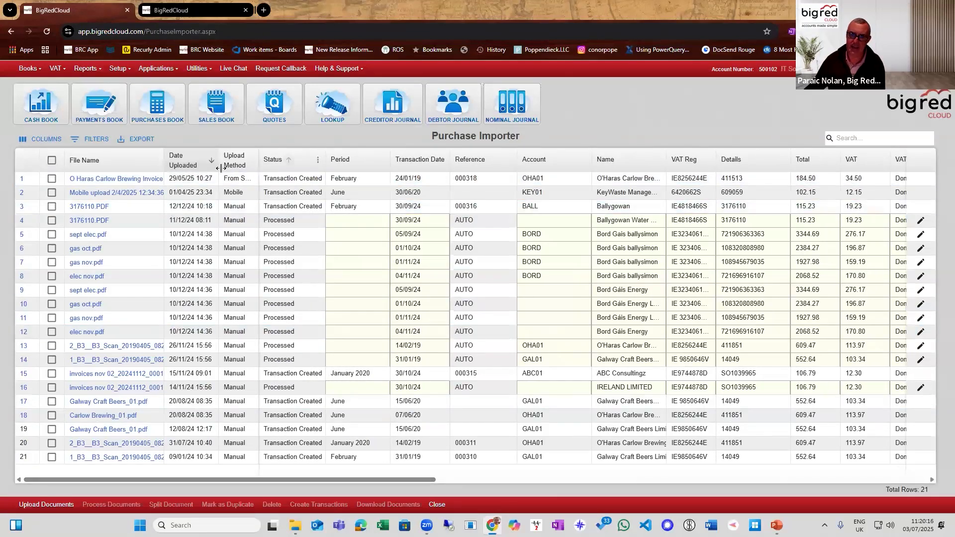
Step: View the column options for Transaction Date and close them without choosing one
left_click(442, 160)
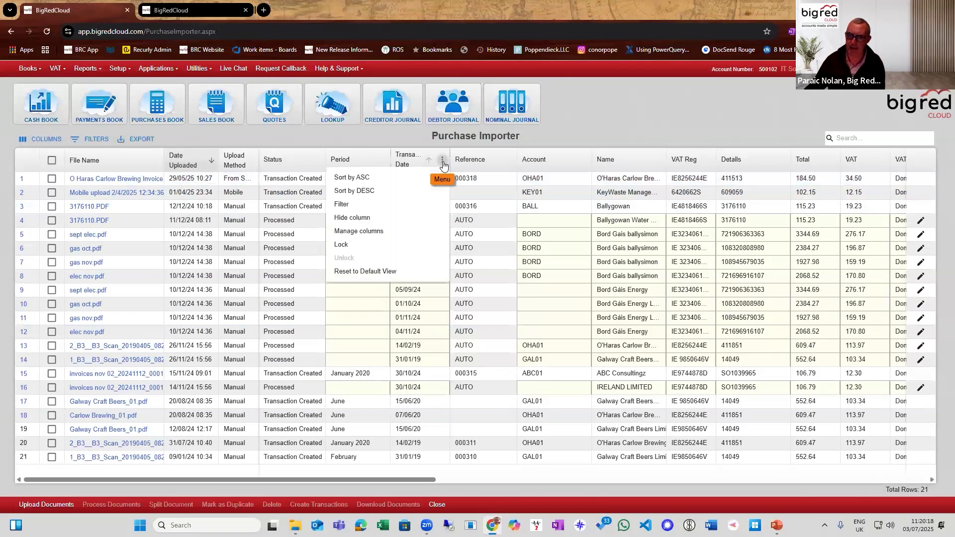
left_click(308, 175)
left_click(308, 175)
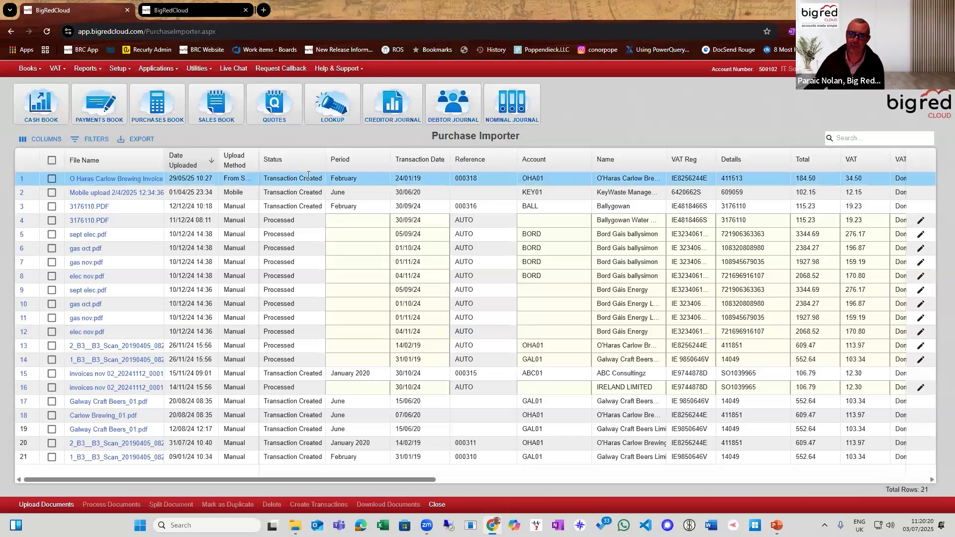
mouse_move(184, 480)
left_mouse_down()
mouse_move(224, 476)
mouse_move(184, 478)
left_mouse_up()
left_click(238, 191)
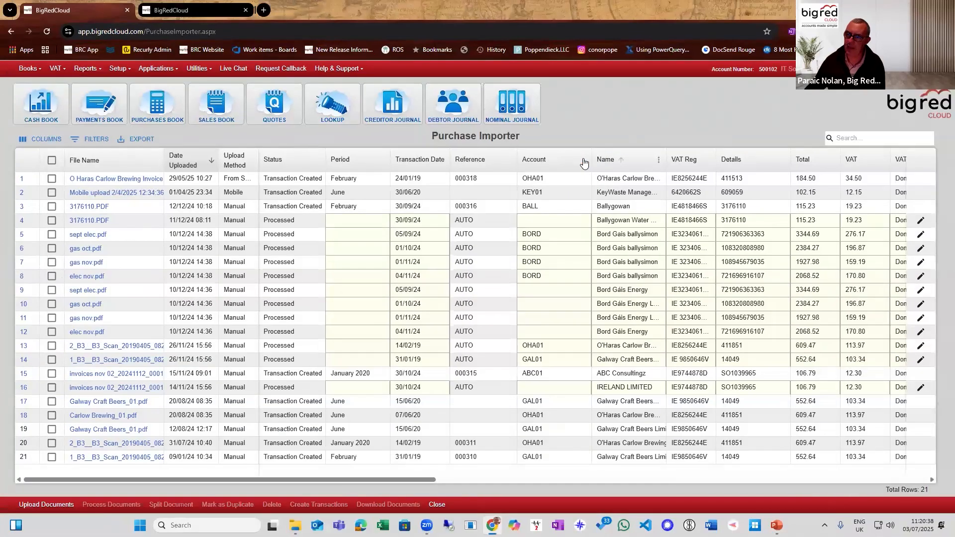
Step: Lock the Account column and check its fixed position against the other grid columns
left_click(586, 157)
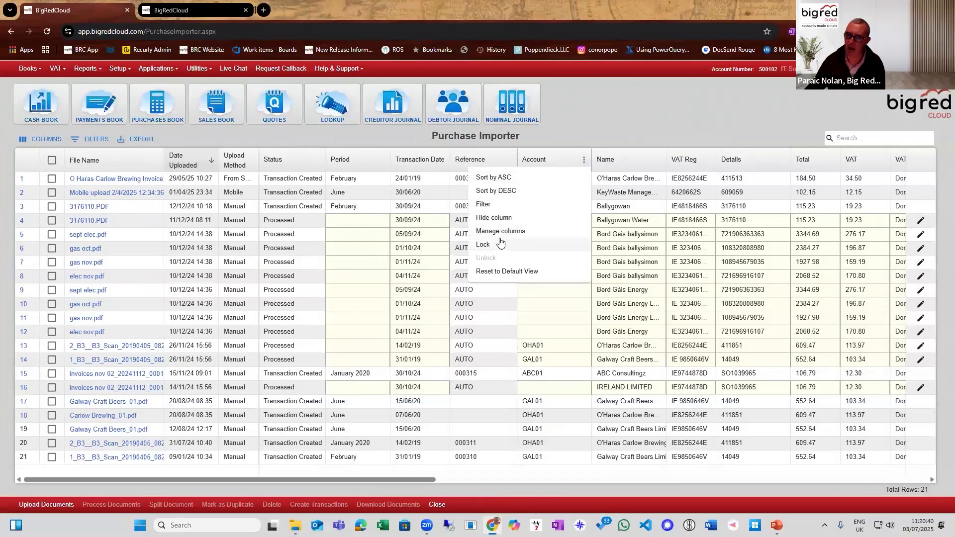
left_click(483, 244)
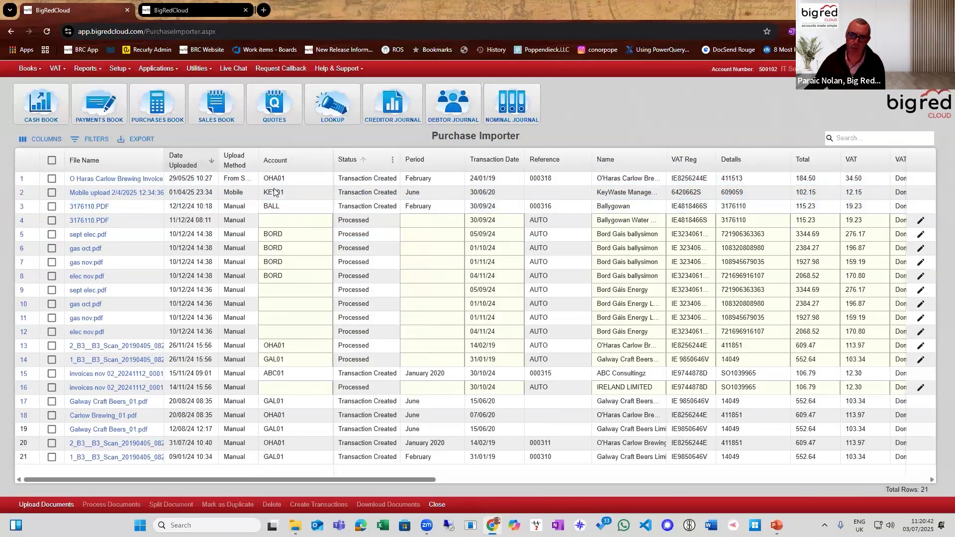
left_click_drag(269, 481, 425, 420)
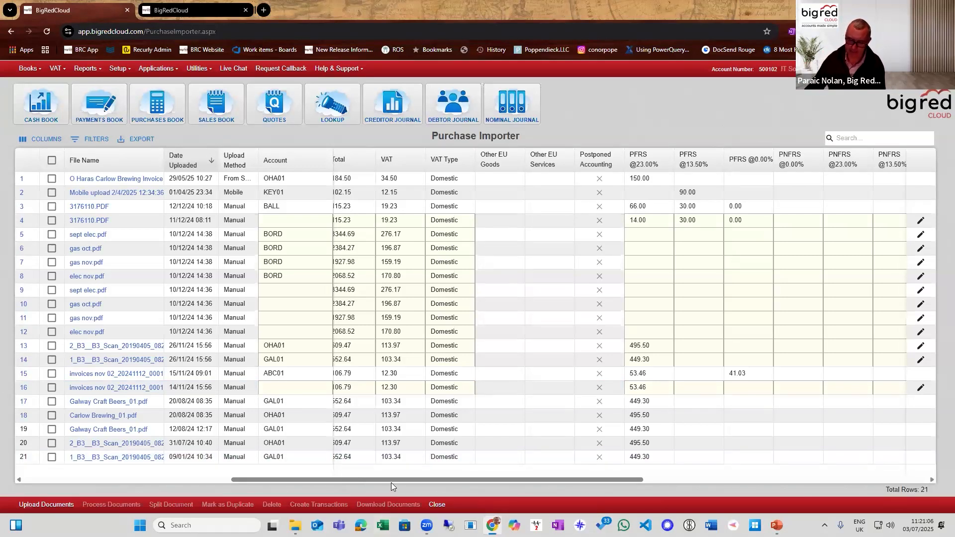
left_click_drag(391, 481, 280, 459)
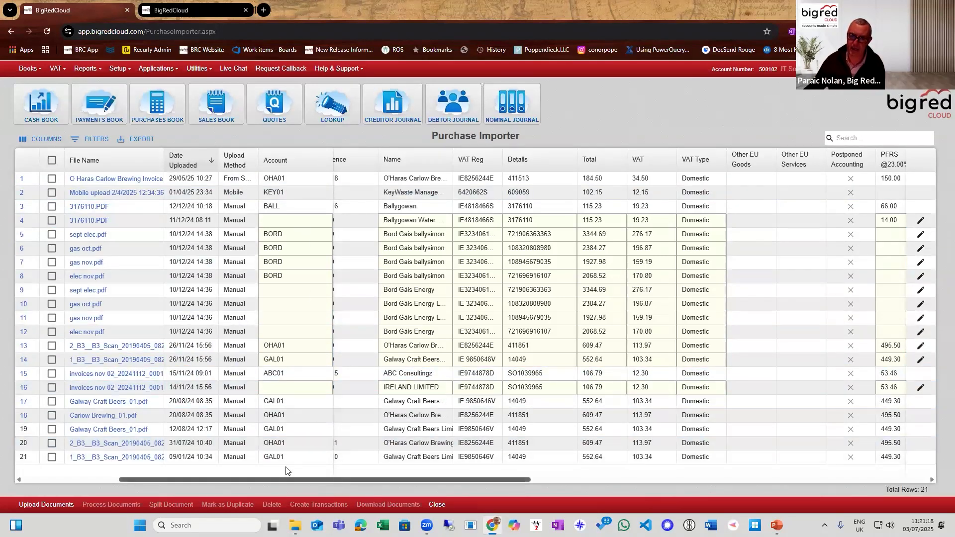
scroll(287, 470, "left", 3)
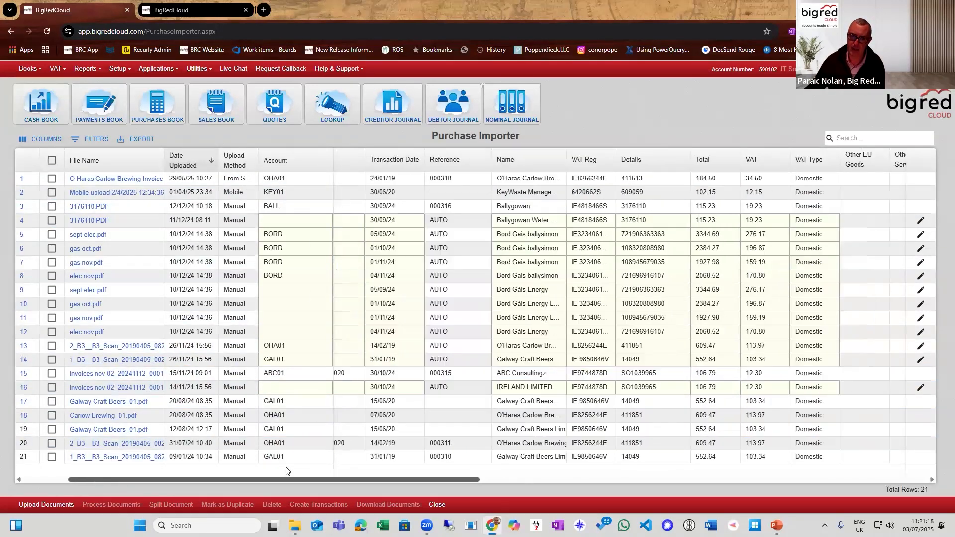
Step: Unlock the Account column and return to the first columns of the grid
left_click(326, 161)
left_click(261, 259)
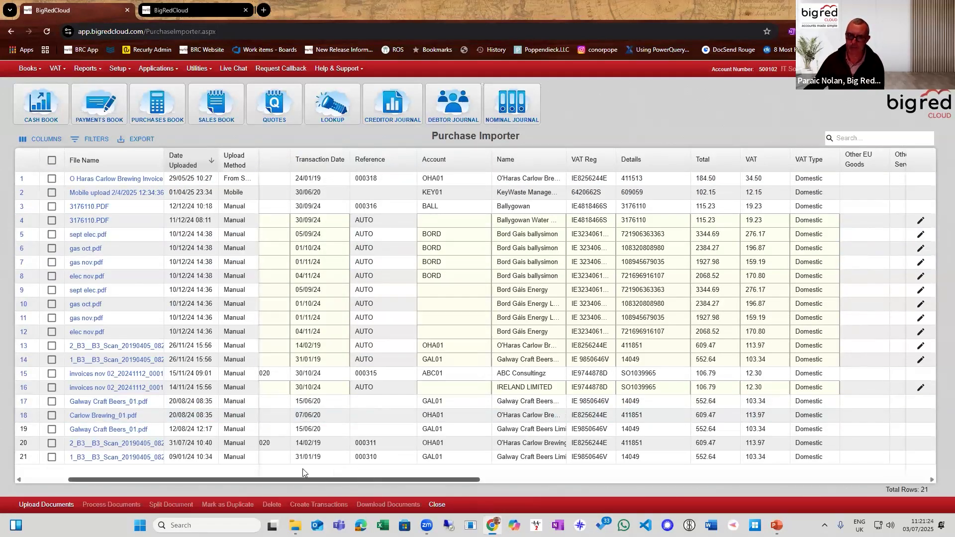
scroll(301, 470, "left", 2)
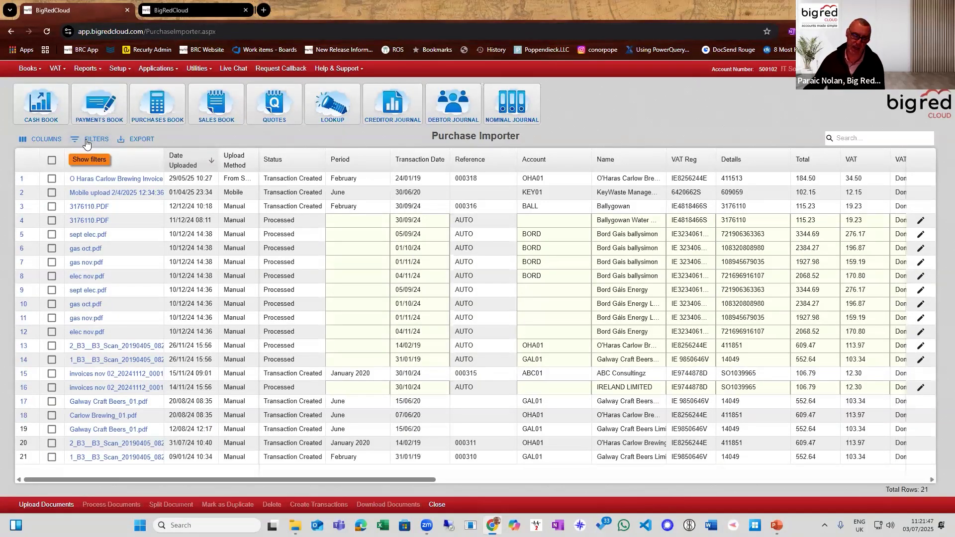
Step: Filter the documents to those whose Status equals Processed
left_click(86, 143)
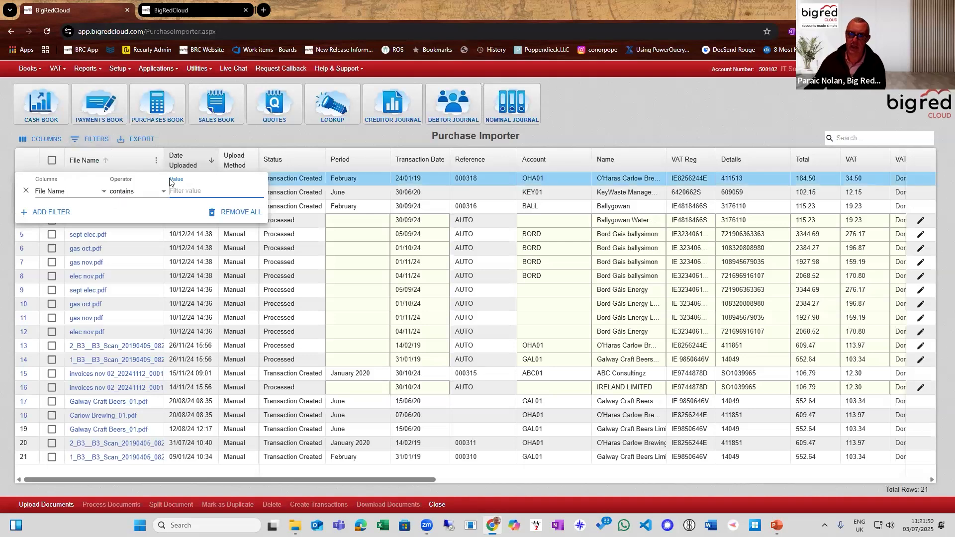
left_click(101, 192)
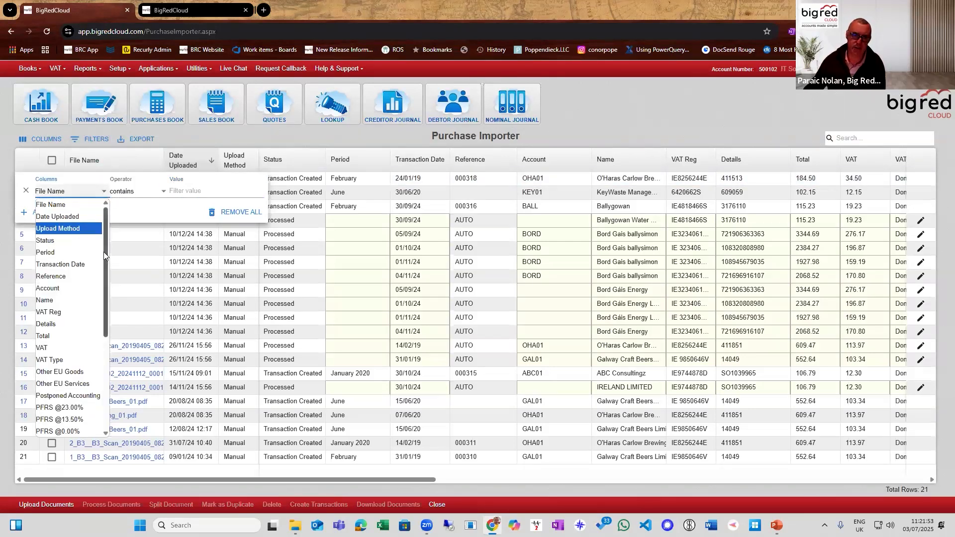
left_click_drag(105, 247, 98, 228)
left_click(62, 241)
left_click(154, 193)
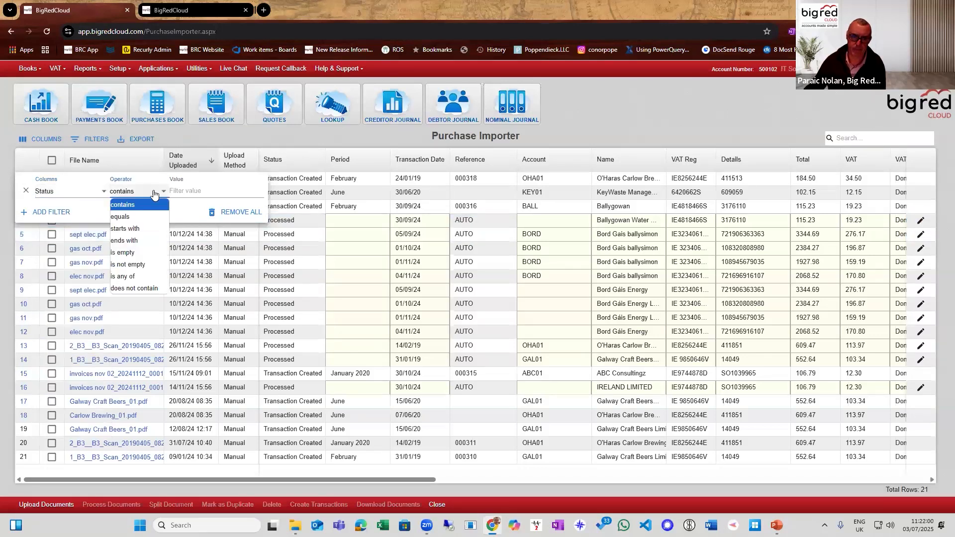
left_click(122, 217)
left_click(194, 190)
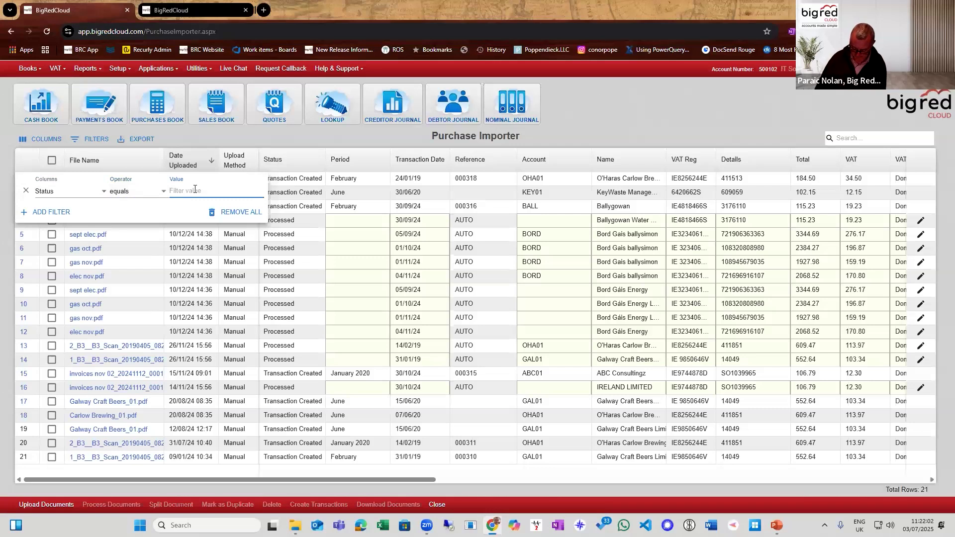
type("Processed")
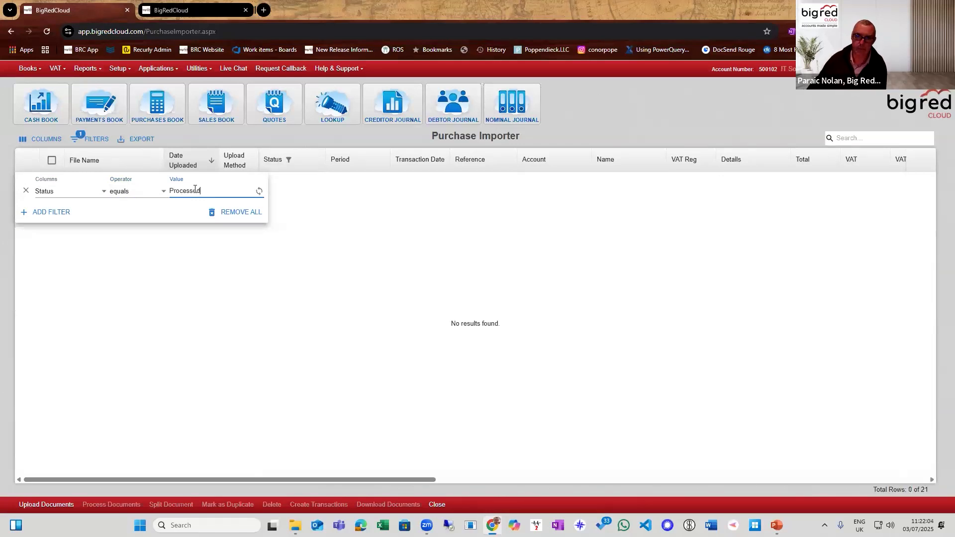
left_click(224, 377)
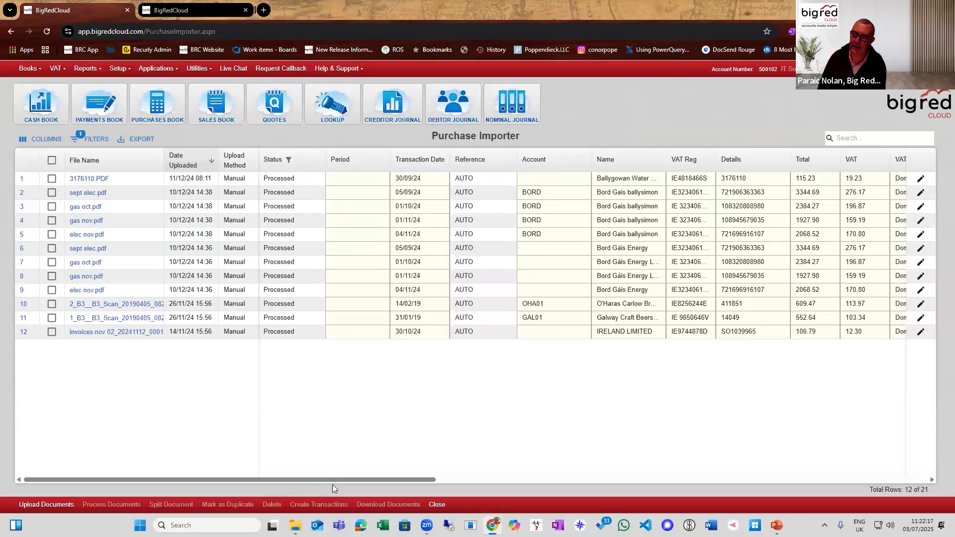
Step: Try adding a second filter row, remove all filters from the document grid and close the filter settings
left_click(92, 138)
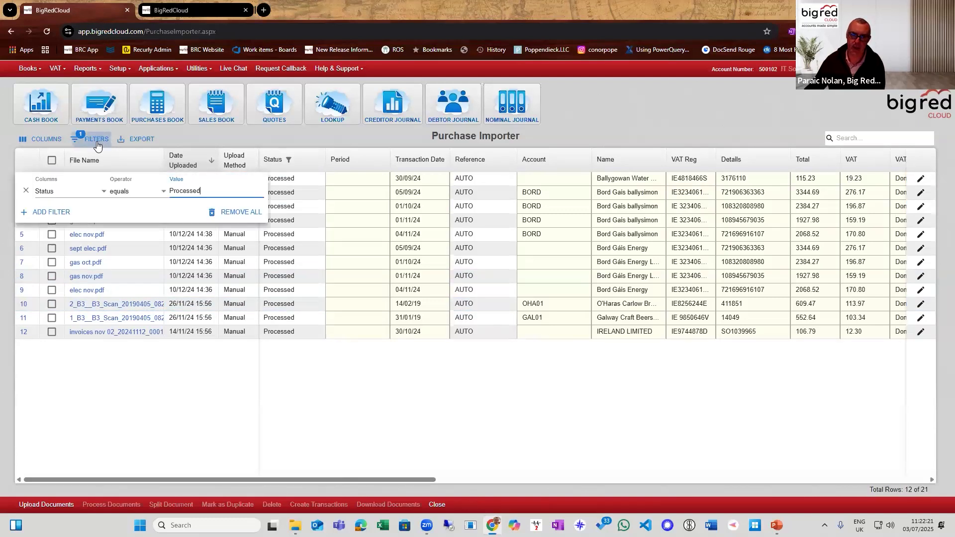
left_click(65, 213)
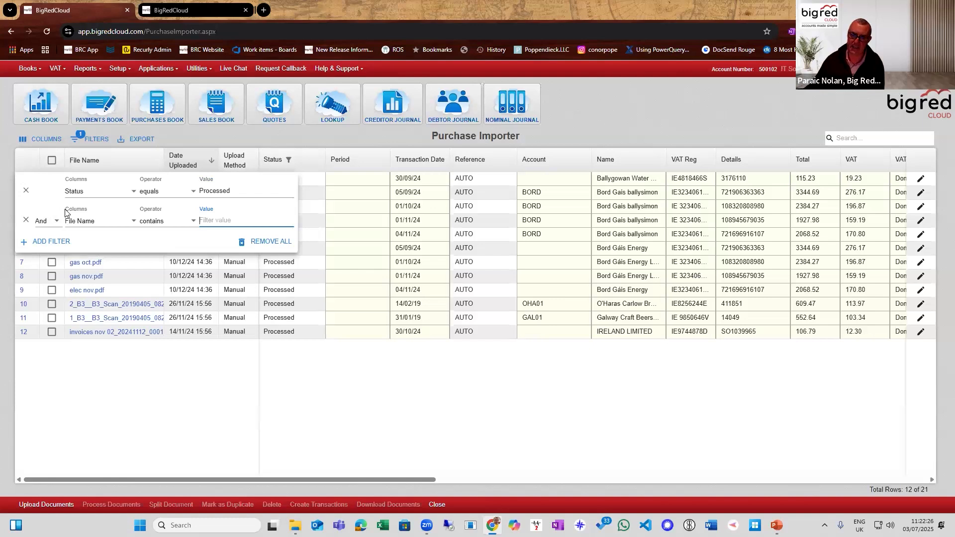
left_click(267, 242)
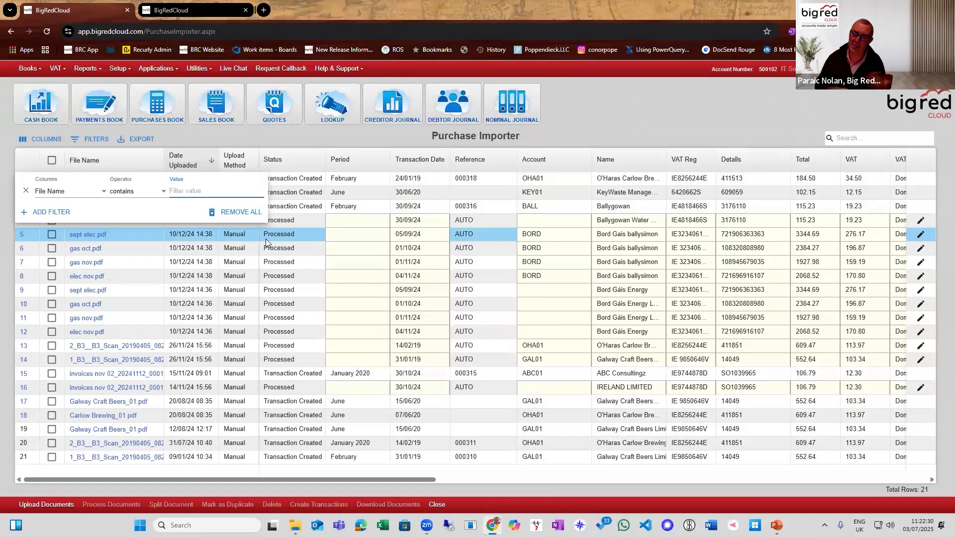
left_click(535, 144)
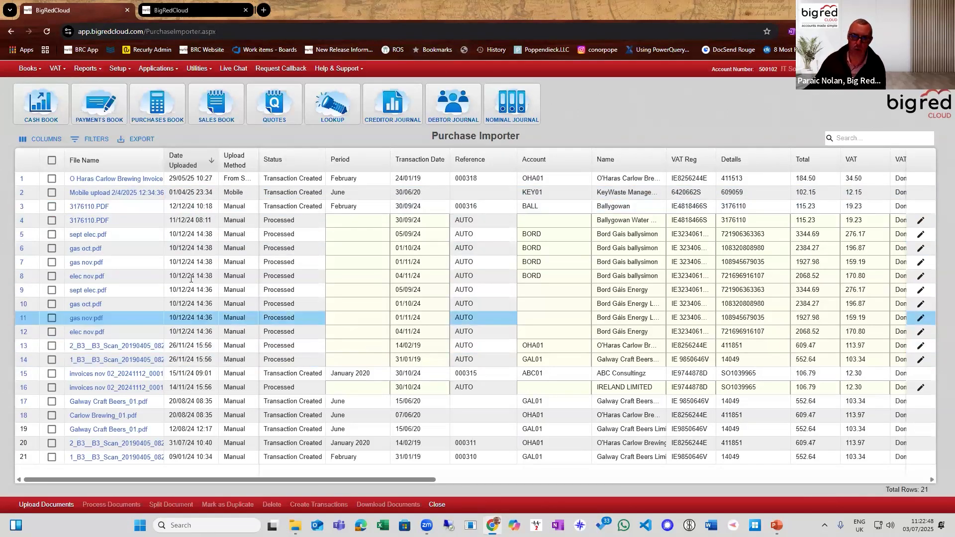
Step: Upload Carlow Brewing_01.pdf, Galway Craft Beers_01.pdf and Key Waste.pdf from the Purchase Invoices folder
left_click(190, 166)
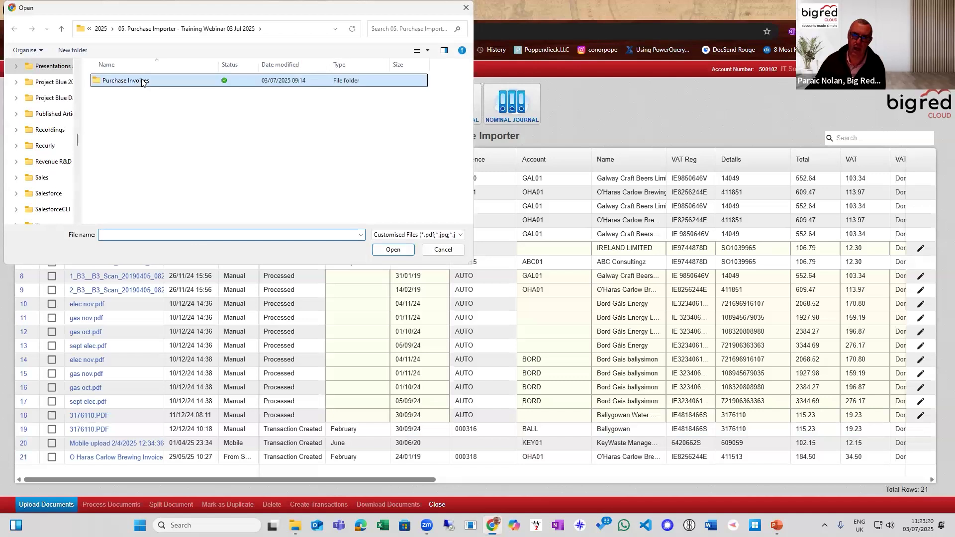
double_click(141, 81)
left_click(142, 81)
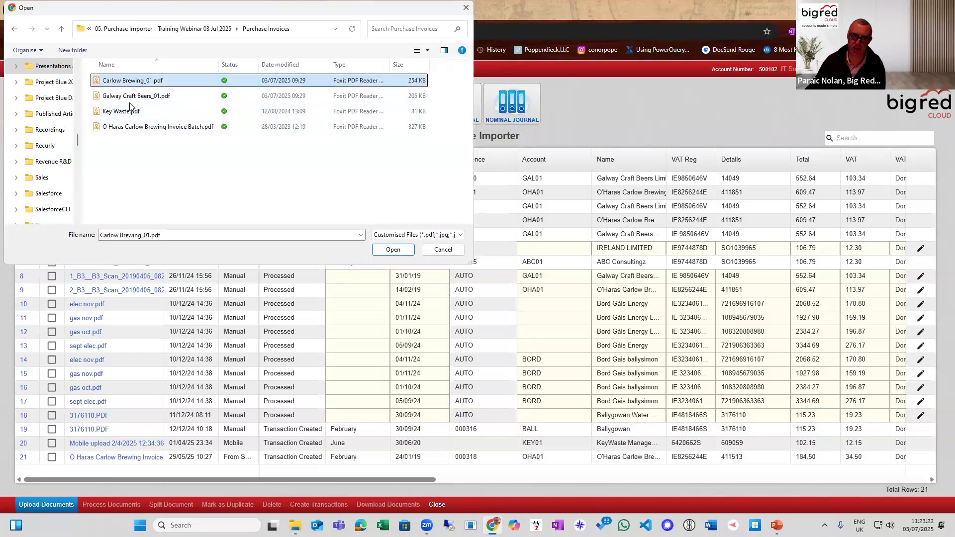
left_click(126, 112, "shift")
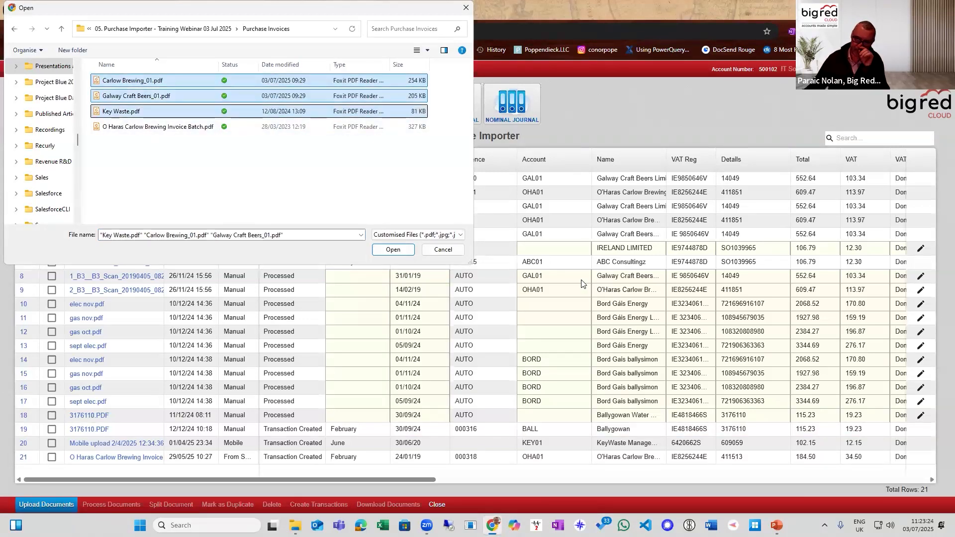
left_click(405, 251)
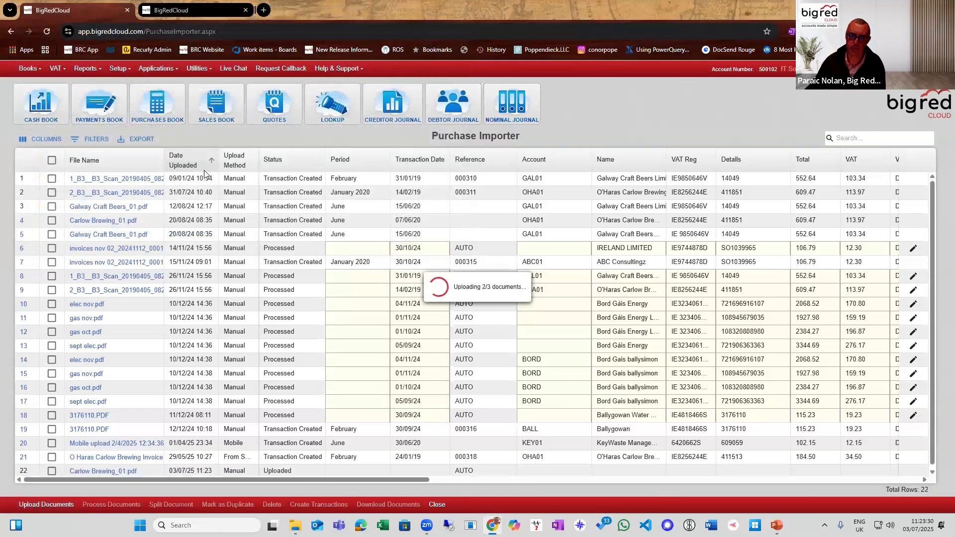
Step: Sort the documents by newest upload first and filter them to those whose Date Uploaded contains 03/07
left_click(199, 163)
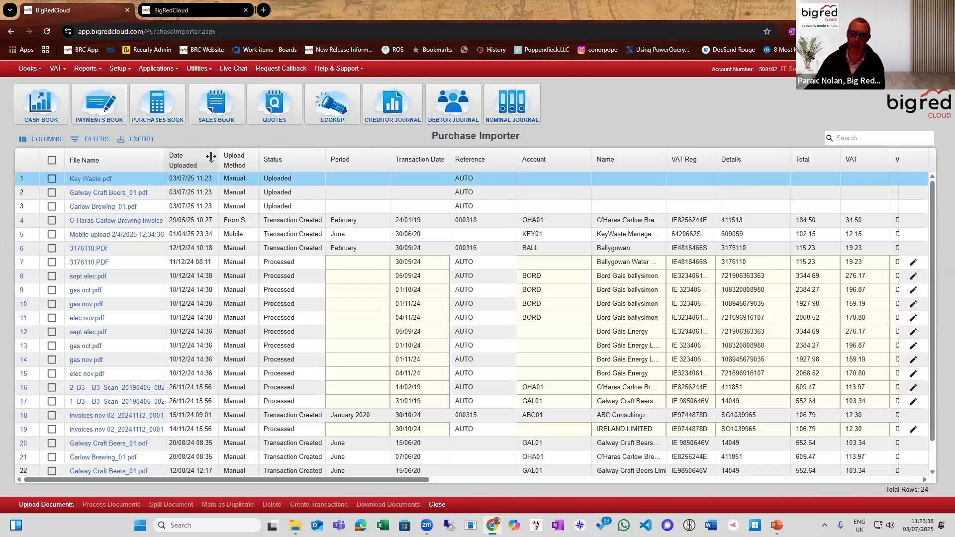
left_click(103, 139)
left_click(95, 193)
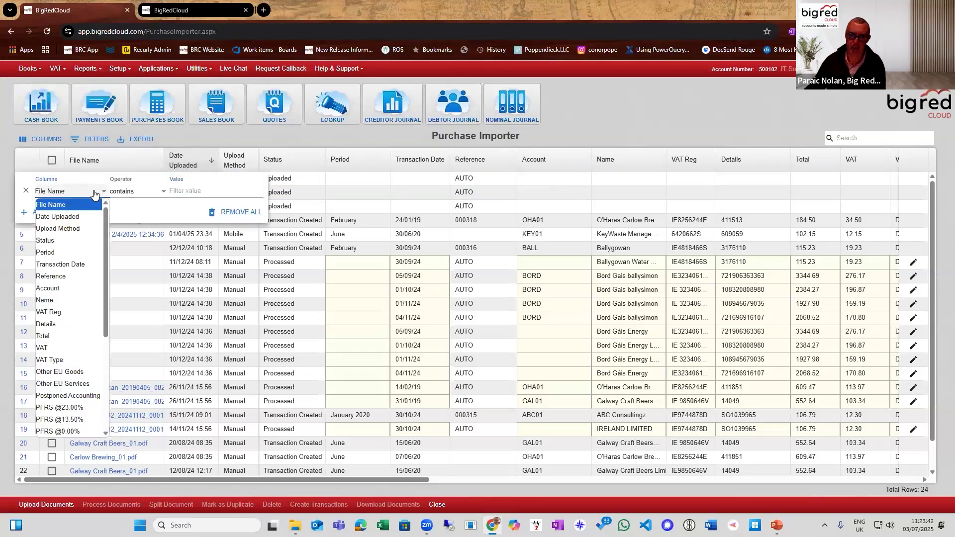
left_click(85, 216)
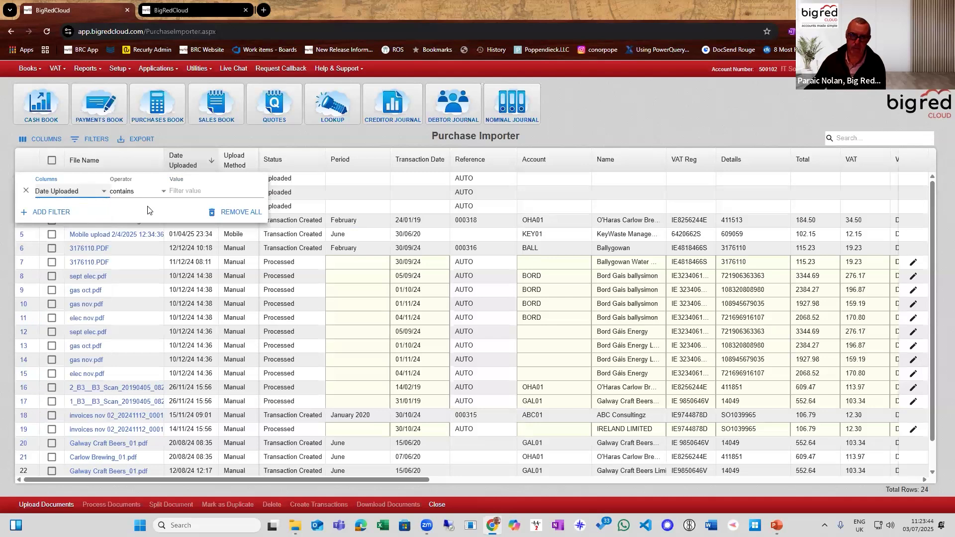
left_click(198, 191)
type("0")
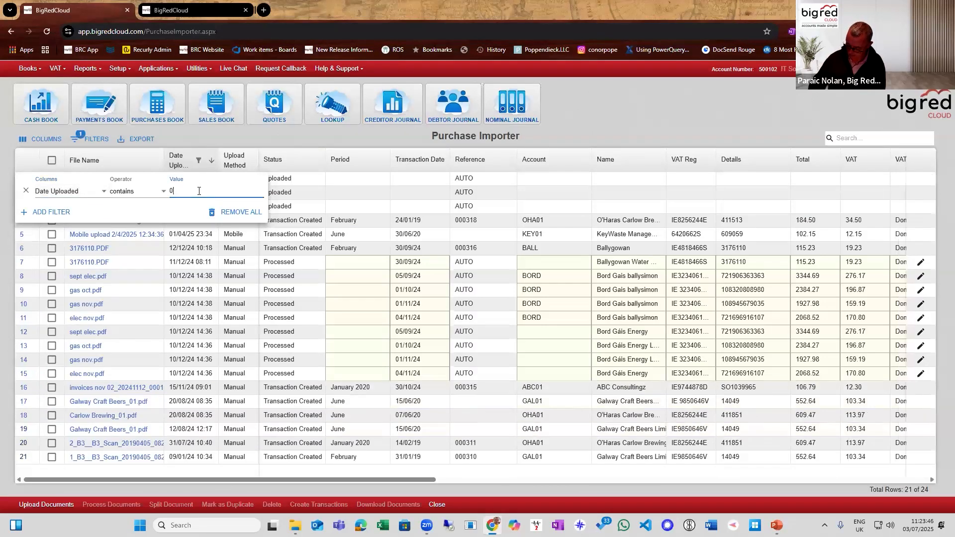
type("3/07")
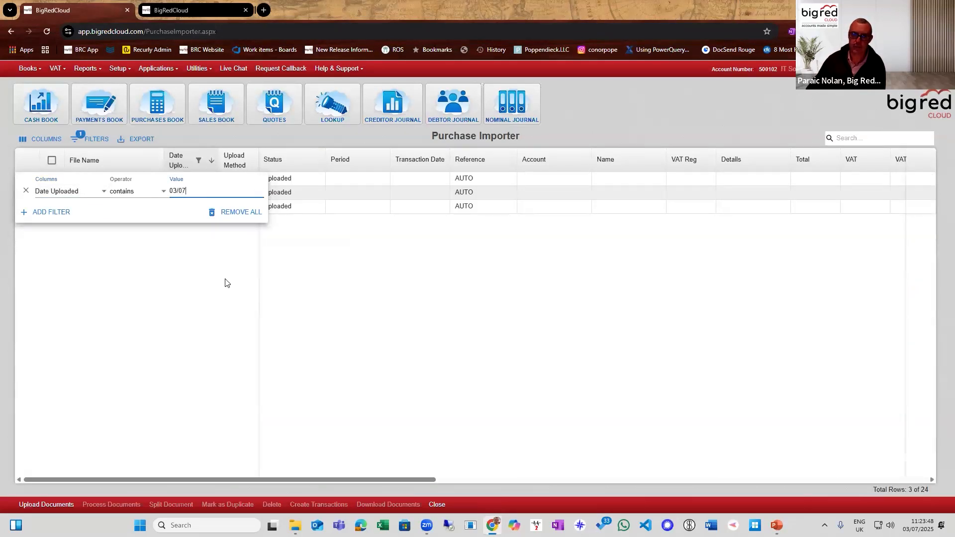
left_click(175, 230)
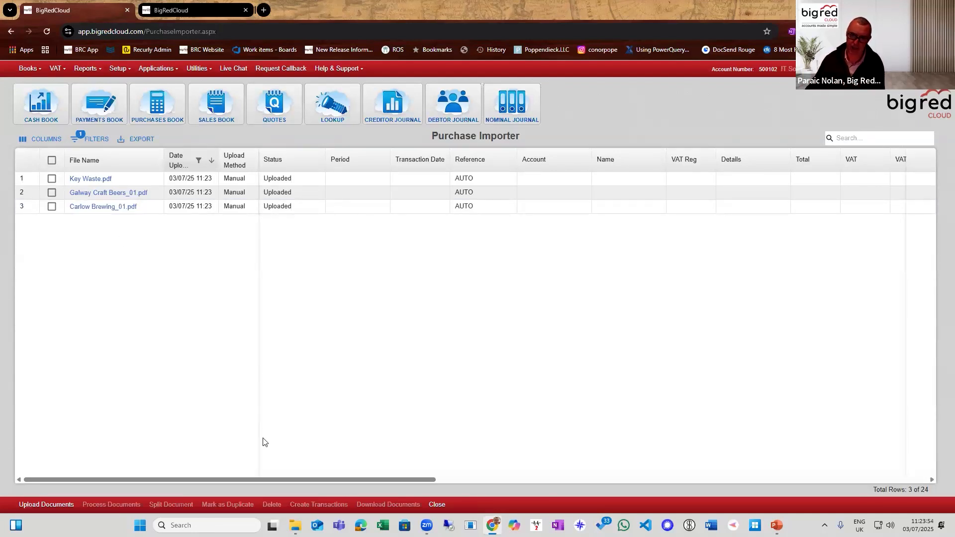
Step: Examine the new documents' Upload Method and the grid's remaining columns, including From Email and Email Subject
left_click_drag(298, 479, 753, 509)
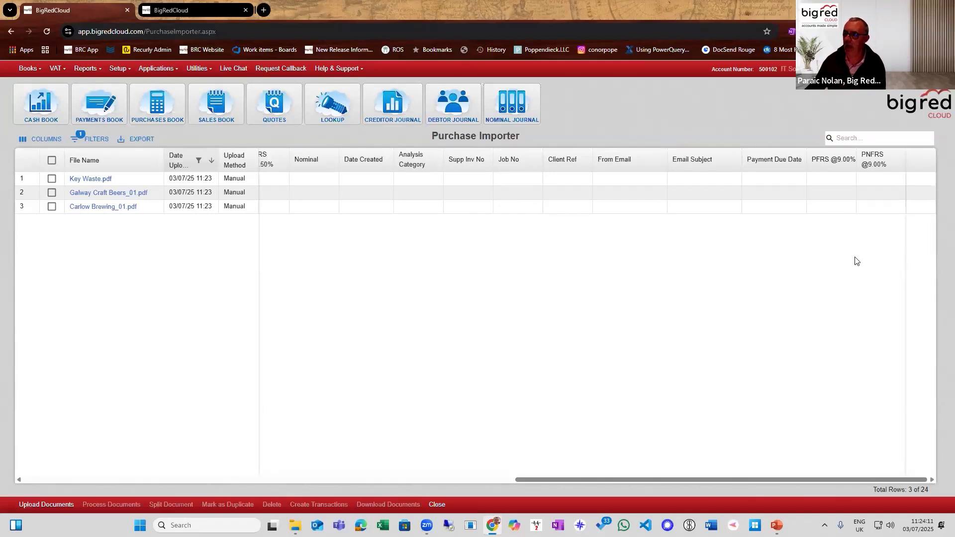
left_click_drag(664, 479, 205, 431)
left_click_drag(174, 428, 95, 449)
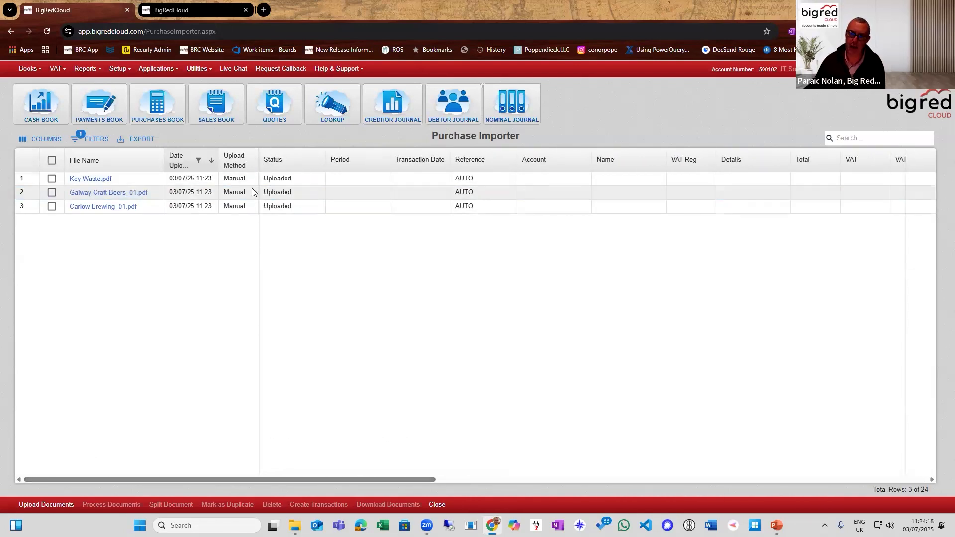
left_click(242, 177)
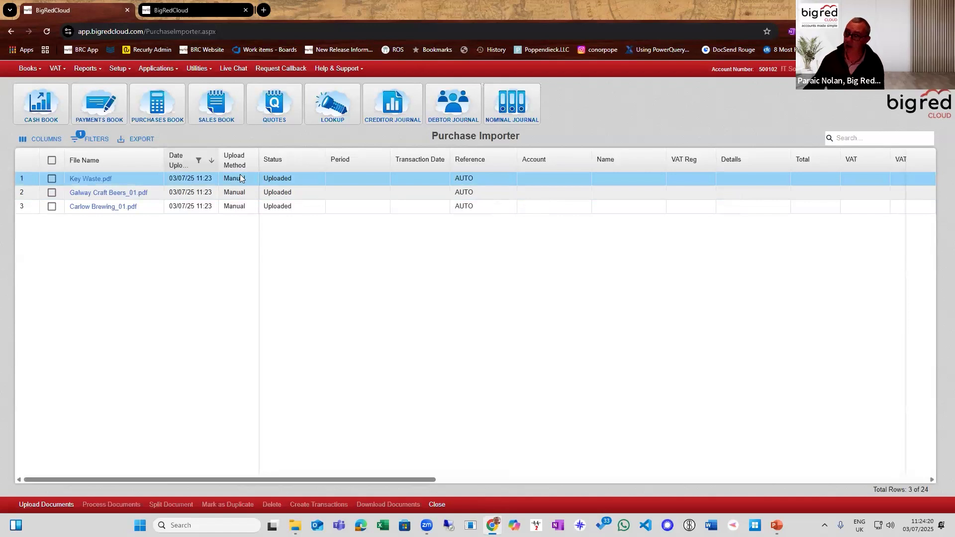
left_click(228, 203)
key("Up")
key("Up")
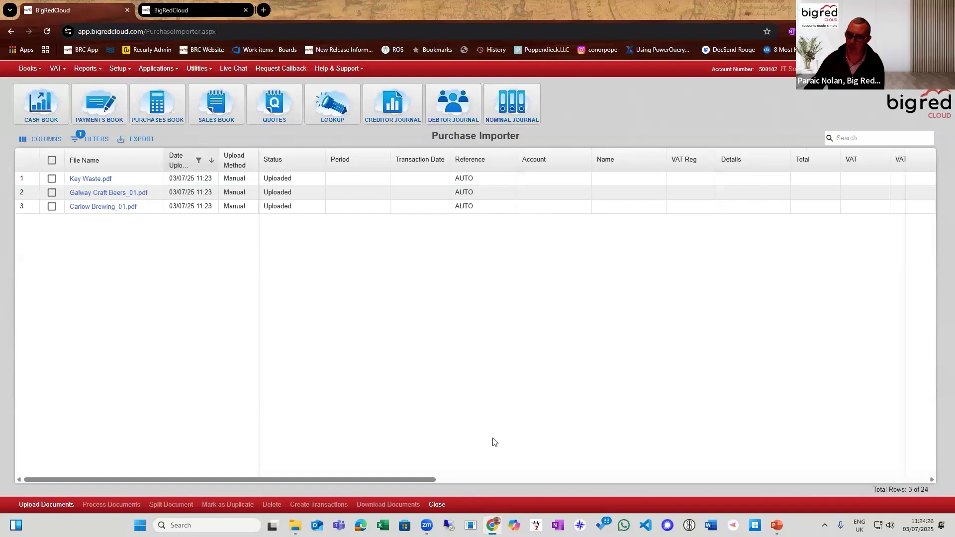
left_click_drag(423, 479, 914, 479)
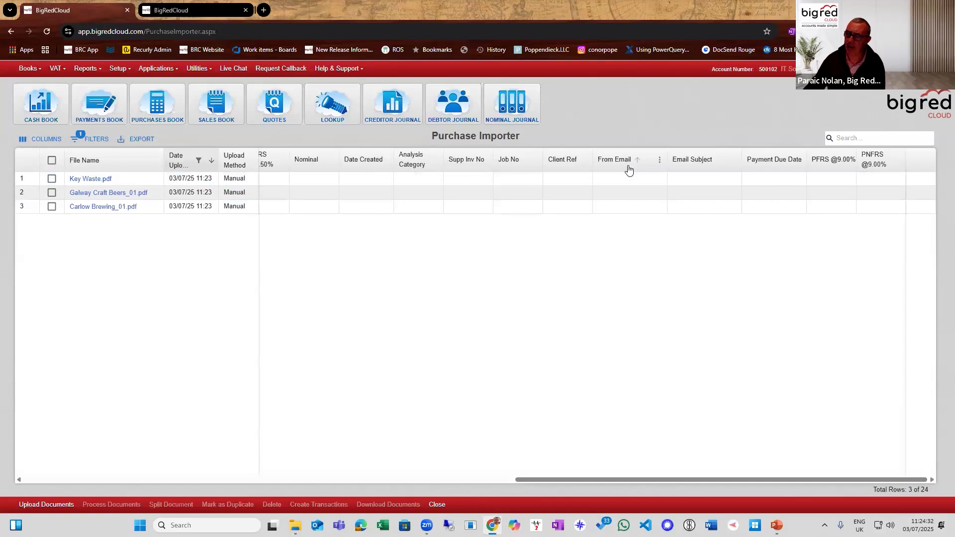
left_click_drag(679, 480, 86, 486)
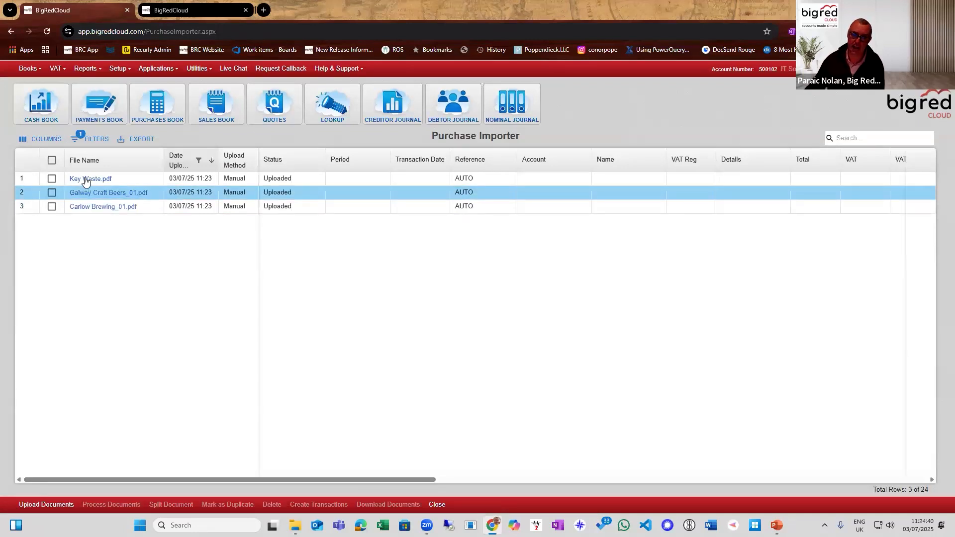
Step: Preview Key Waste.pdf, inspect its invoice details, totals and handwritten number, and close the preview
left_click(112, 180)
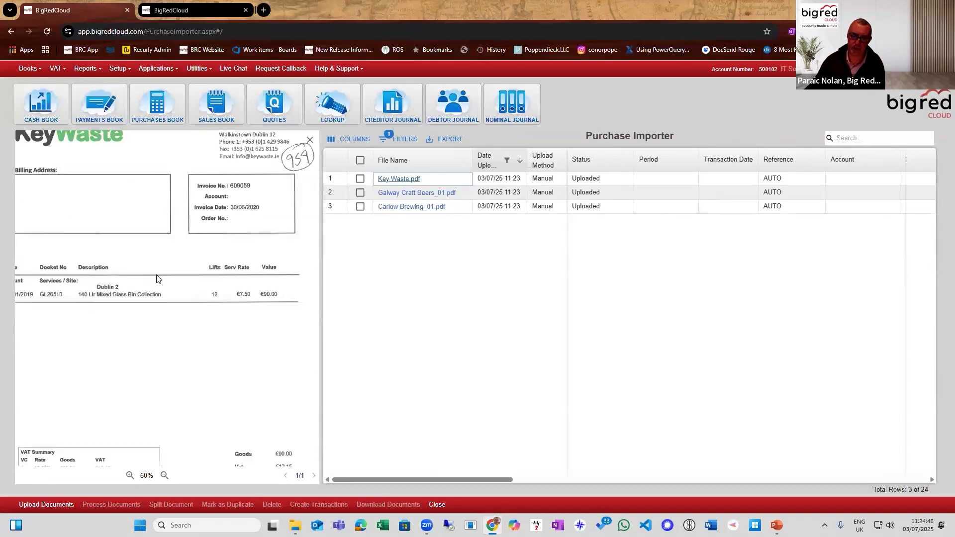
left_click_drag(107, 319, 175, 300)
left_click_drag(253, 382, 114, 208)
left_click_drag(154, 263, 271, 350)
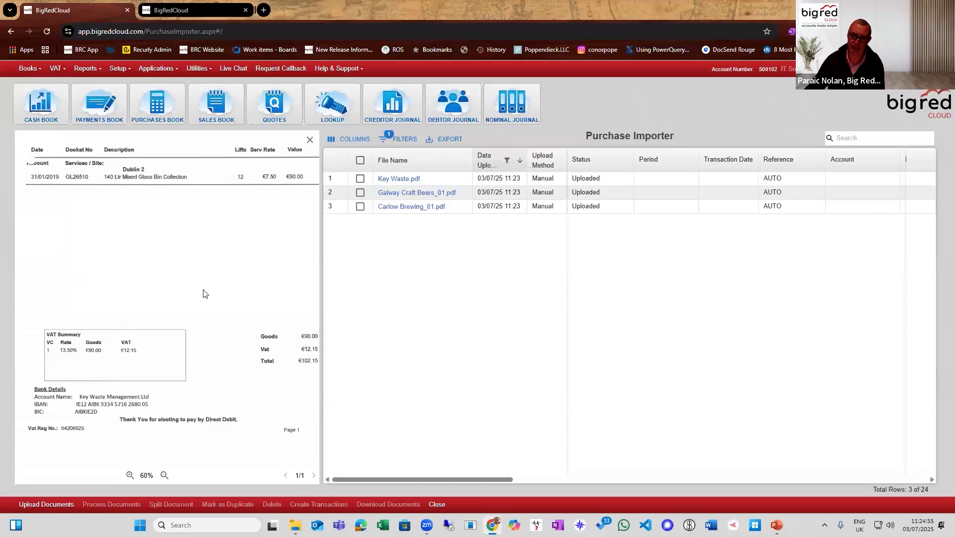
left_click_drag(175, 295, 137, 236)
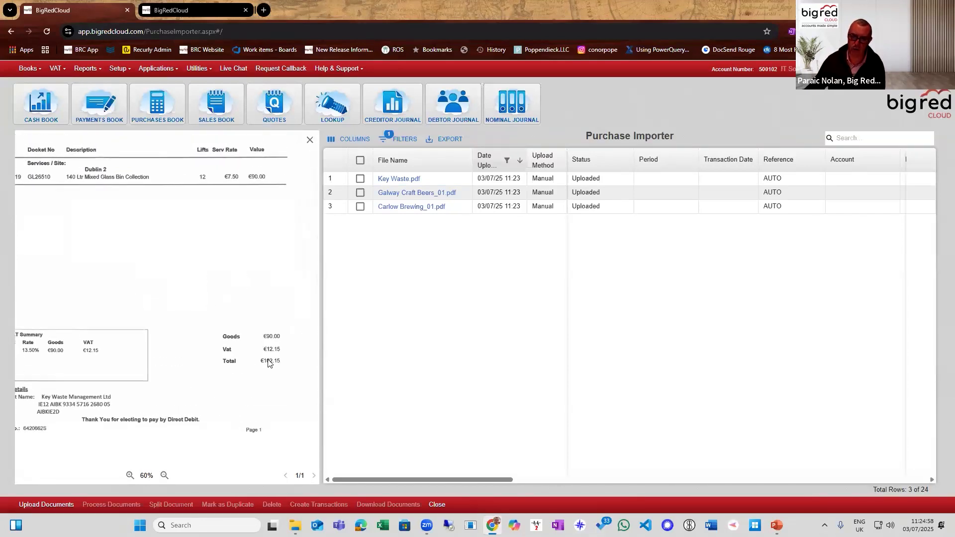
left_click_drag(189, 327, 212, 403)
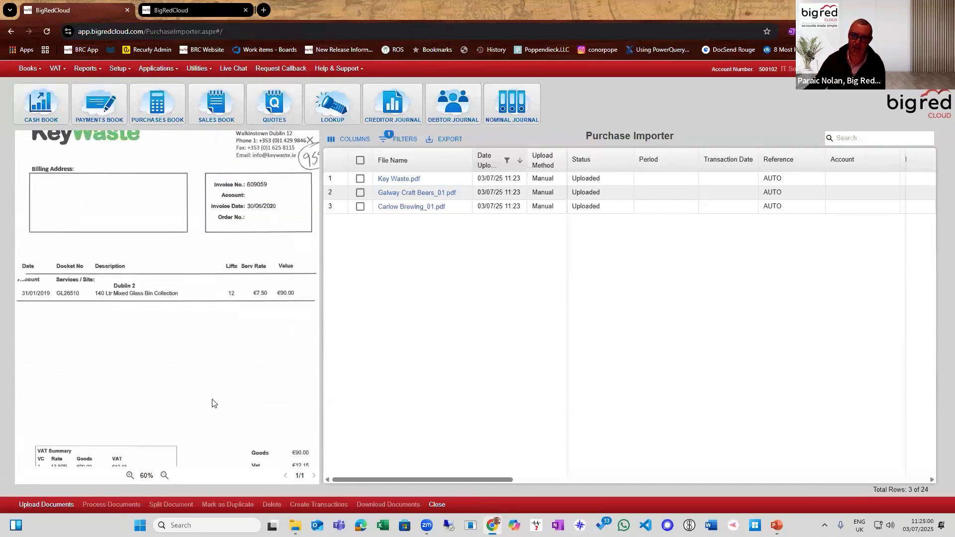
mouse_move(208, 233)
left_mouse_down()
mouse_move(171, 324)
mouse_move(172, 299)
mouse_move(239, 212)
left_mouse_up()
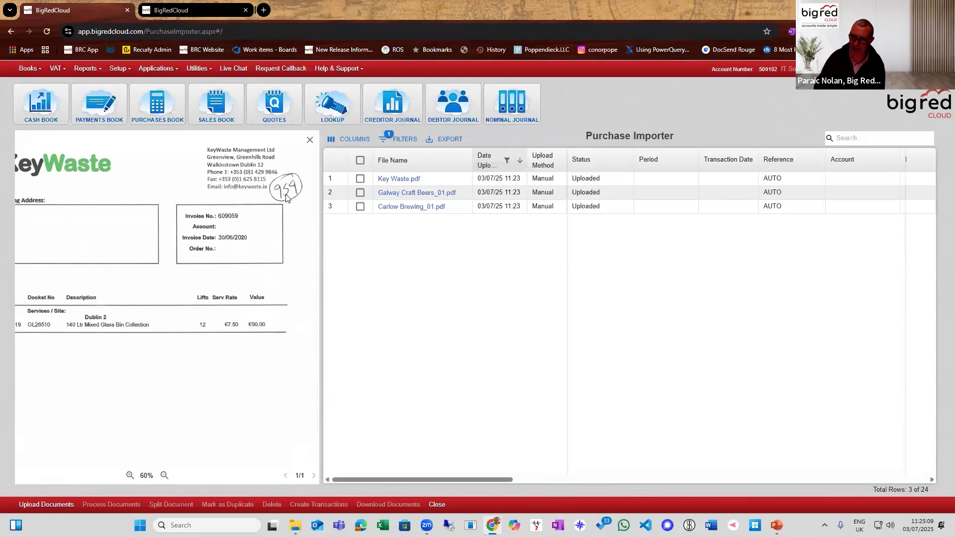
left_click(310, 143)
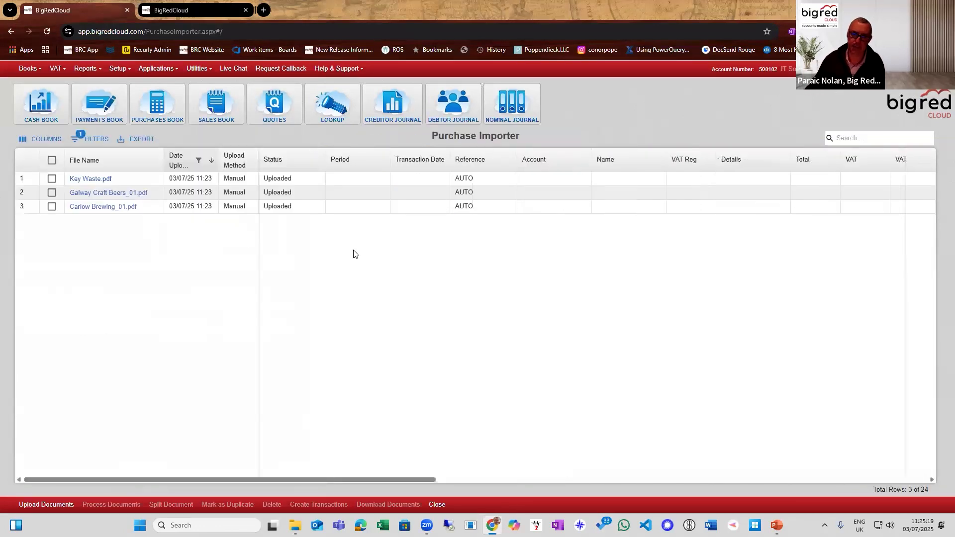
Step: Preview Carlow Brewing_01.pdf enlarged to 60%, inspect its invoice lines and totals, and close the preview
left_click(104, 208)
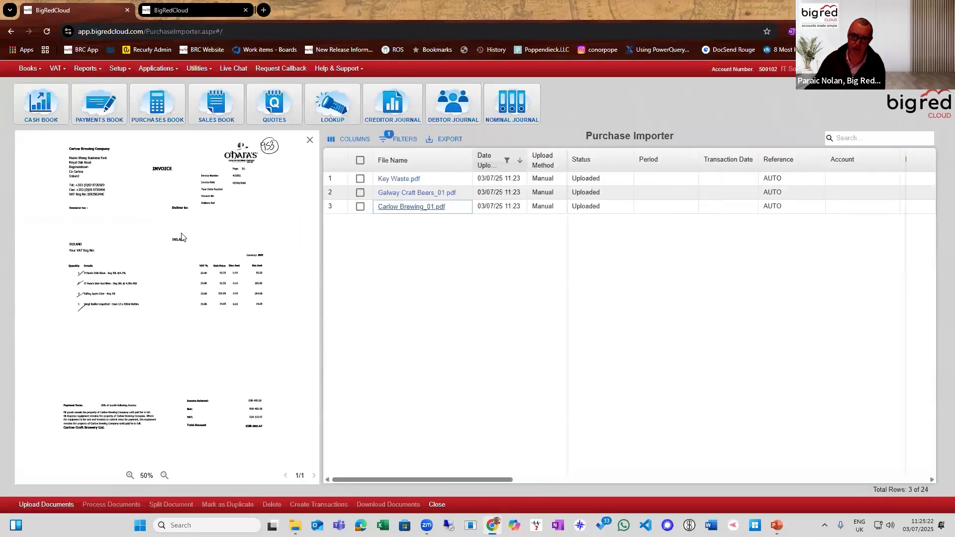
scroll(141, 225, "up", 1)
left_click_drag(157, 229, 64, 159)
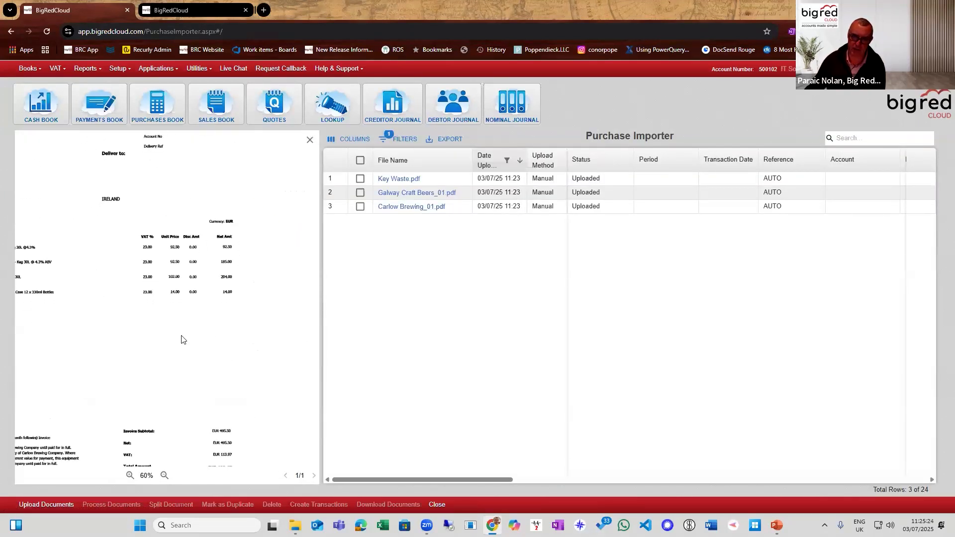
left_click_drag(181, 338, 213, 353)
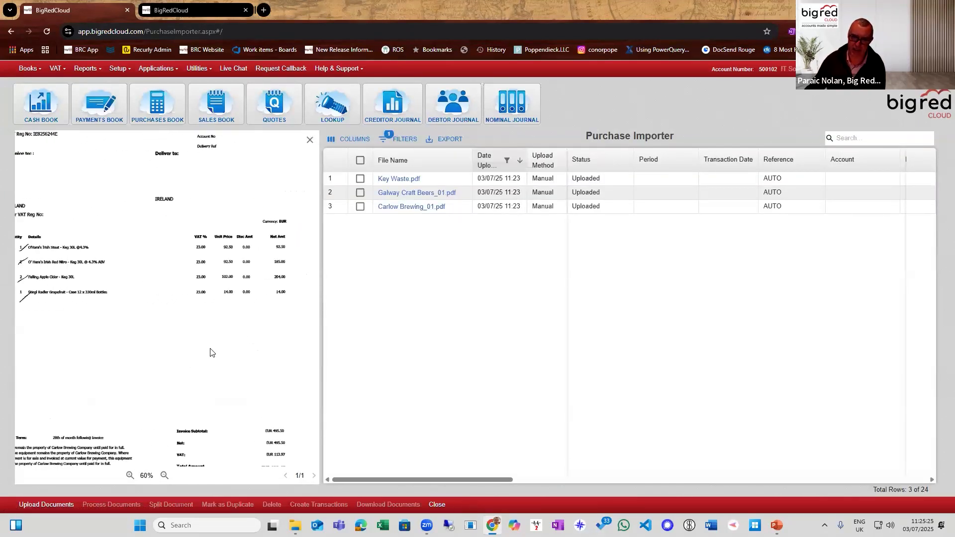
left_click(308, 141)
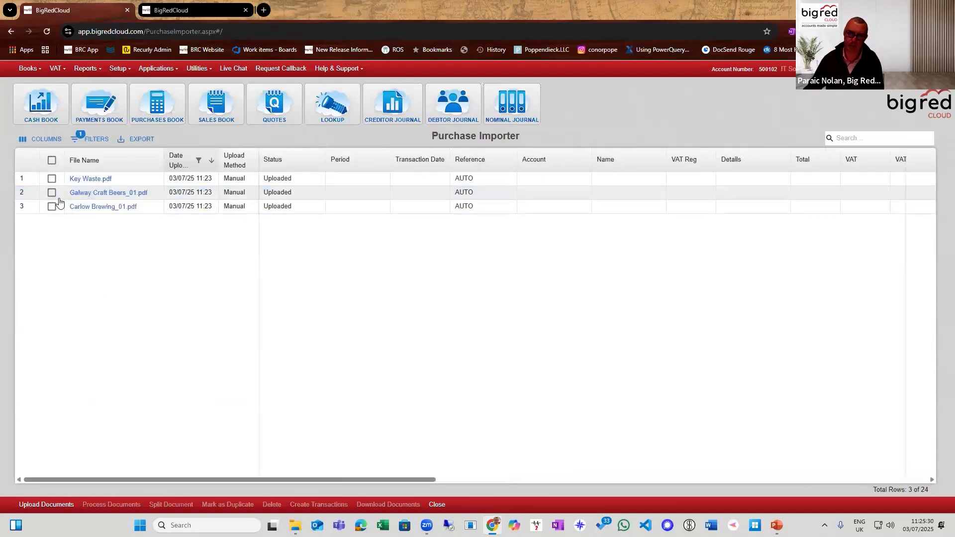
Step: Select all documents in the filtered list
left_click(52, 179)
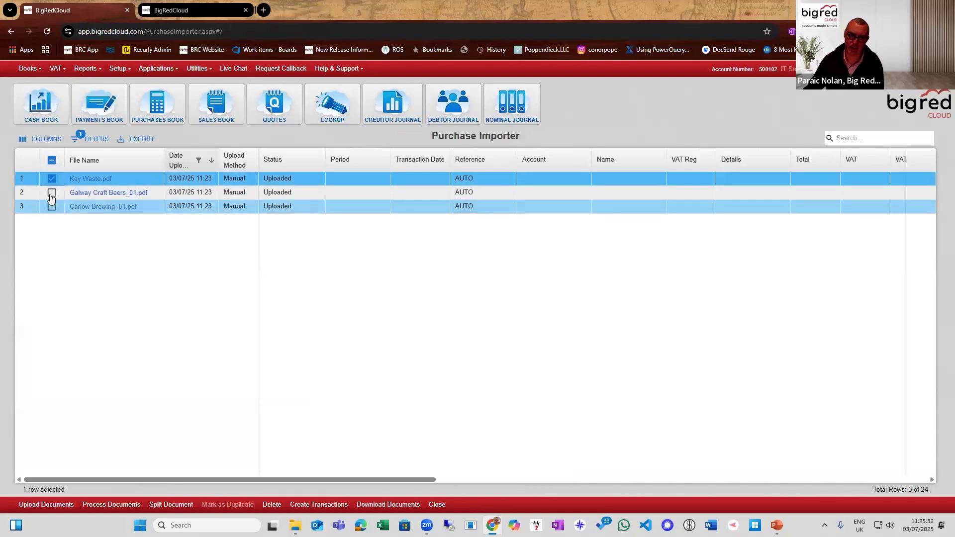
left_click(53, 180)
left_click(52, 161)
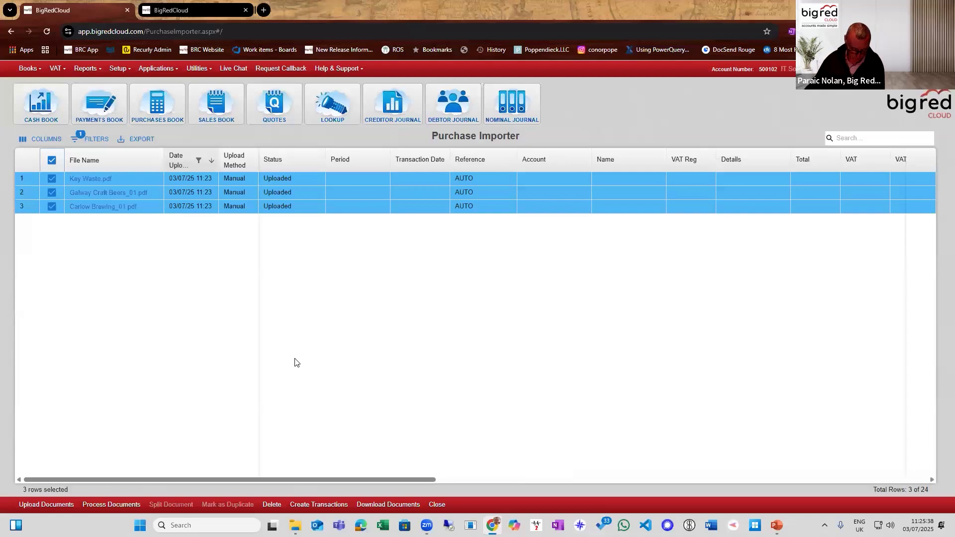
key("ctrl+1")
left_click(84, 534)
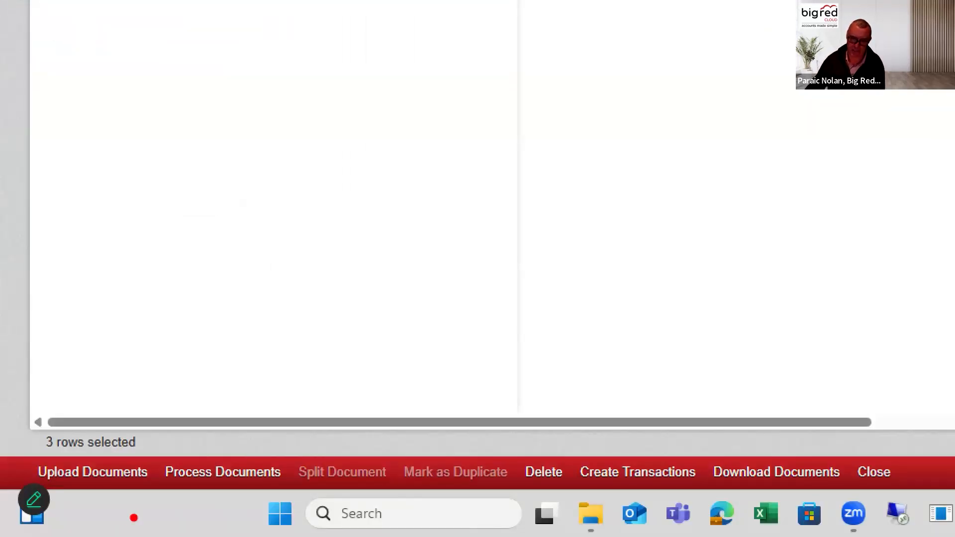
mouse_move(159, 434)
left_mouse_down()
mouse_move(268, 498)
mouse_move(303, 507)
left_mouse_up()
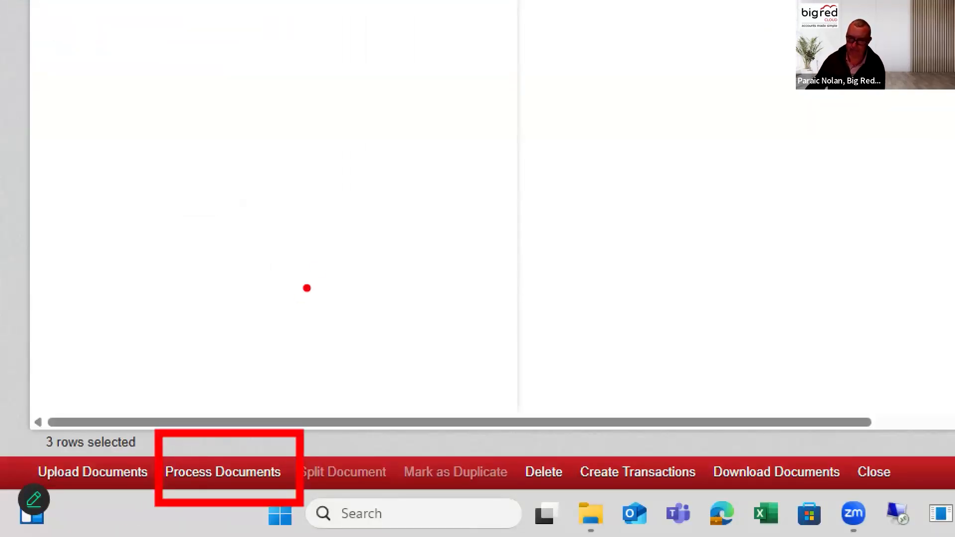
key("Escape")
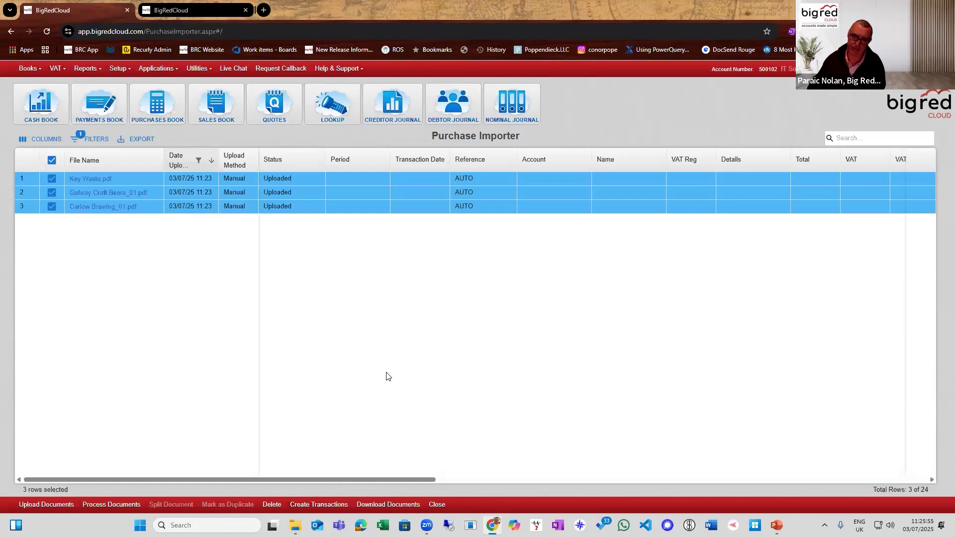
Step: Send the three selected documents for processing and confirm
left_click(133, 501)
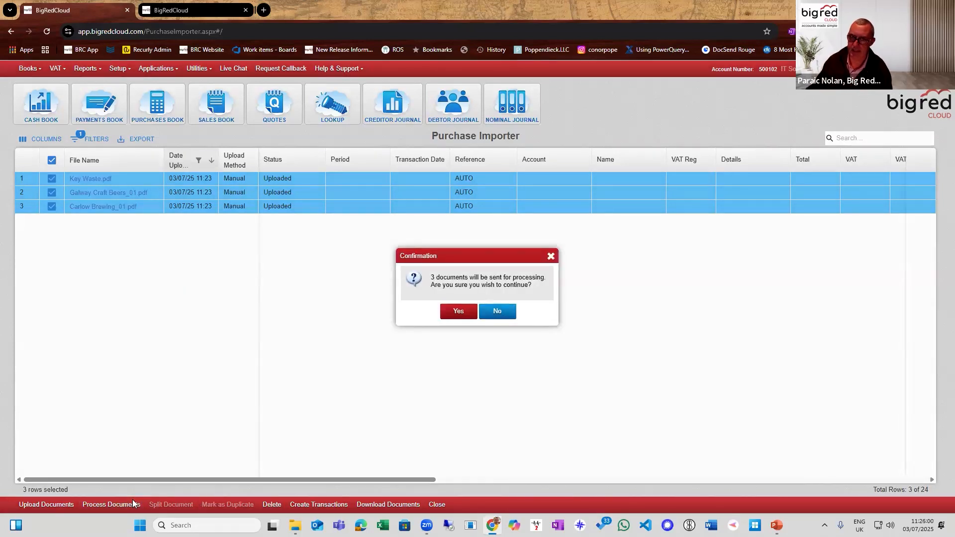
left_click(457, 313)
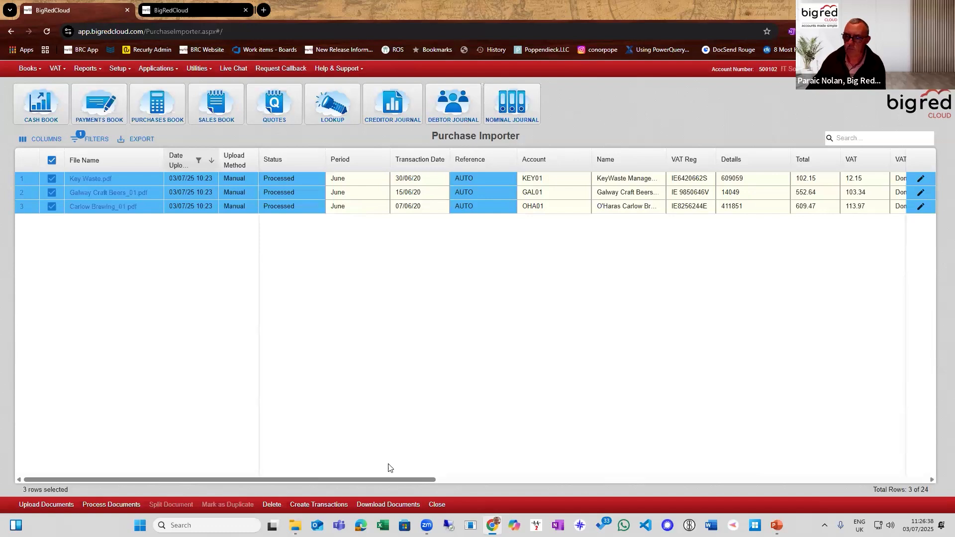
Step: Examine the processed documents' extracted account, VAT, total, nominal and Analysis Category values across the grid columns
left_click_drag(384, 480, 394, 479)
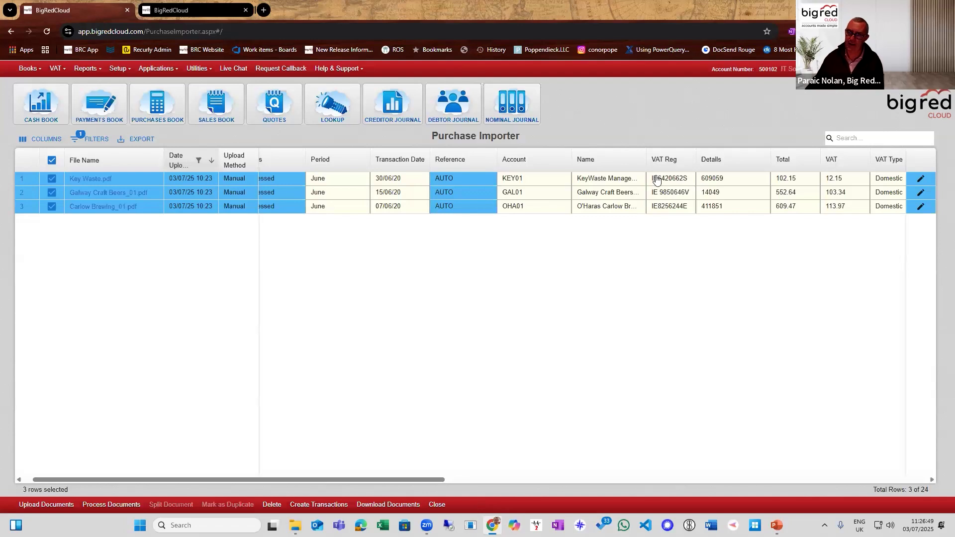
left_click(525, 184)
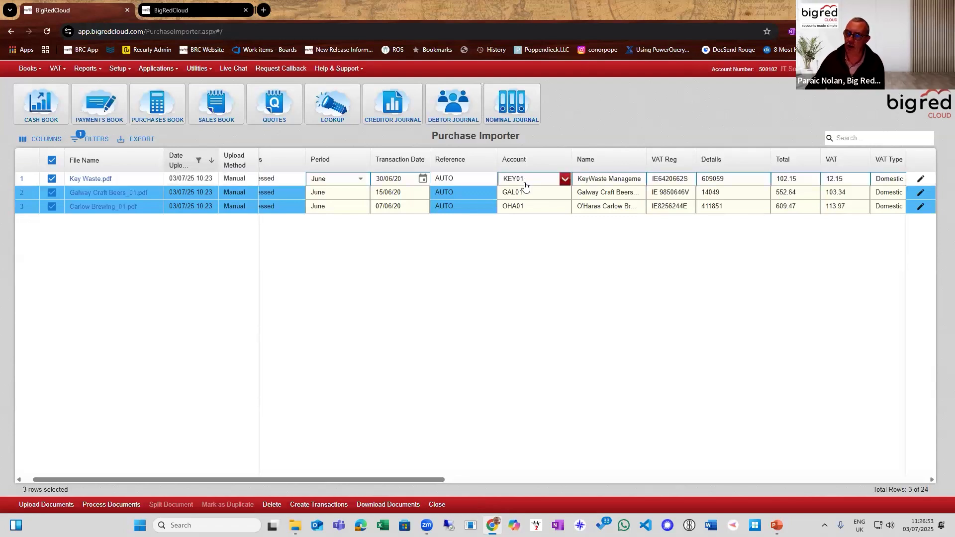
left_click(547, 277)
left_click_drag(440, 480, 524, 443)
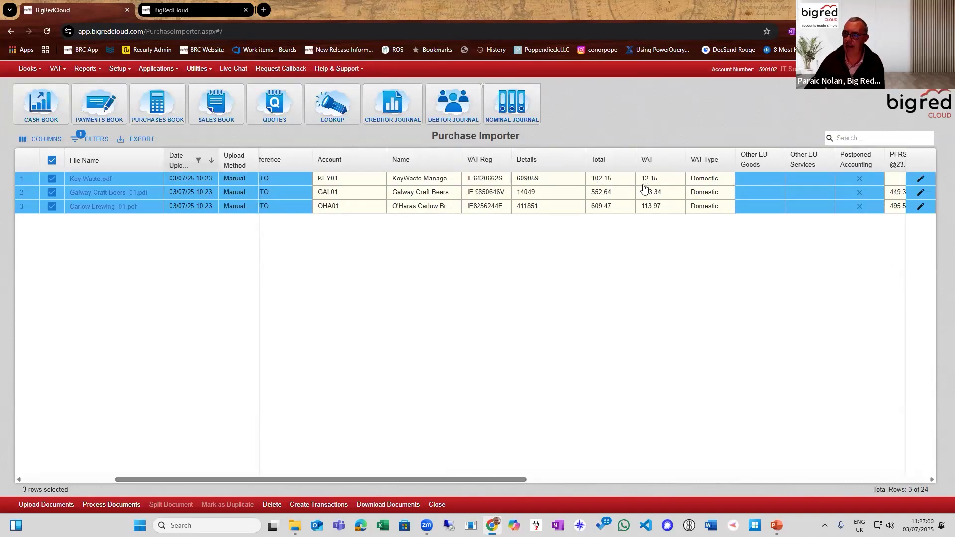
left_click_drag(485, 482, 663, 458)
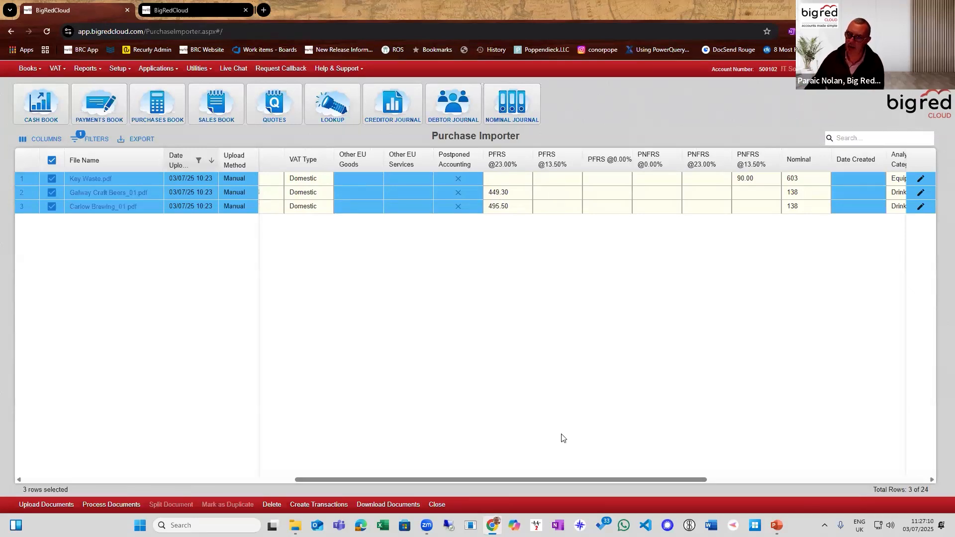
left_click_drag(551, 479, 640, 479)
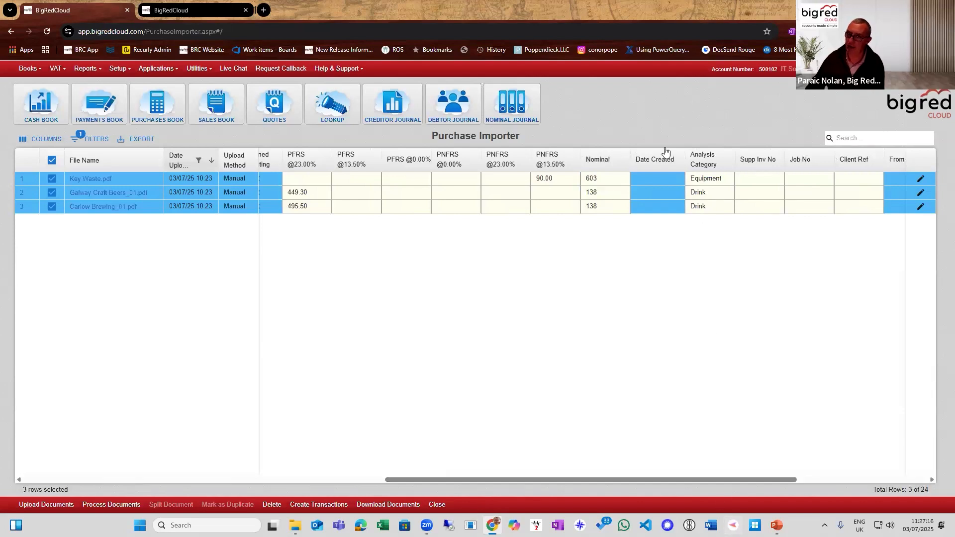
left_click(706, 209)
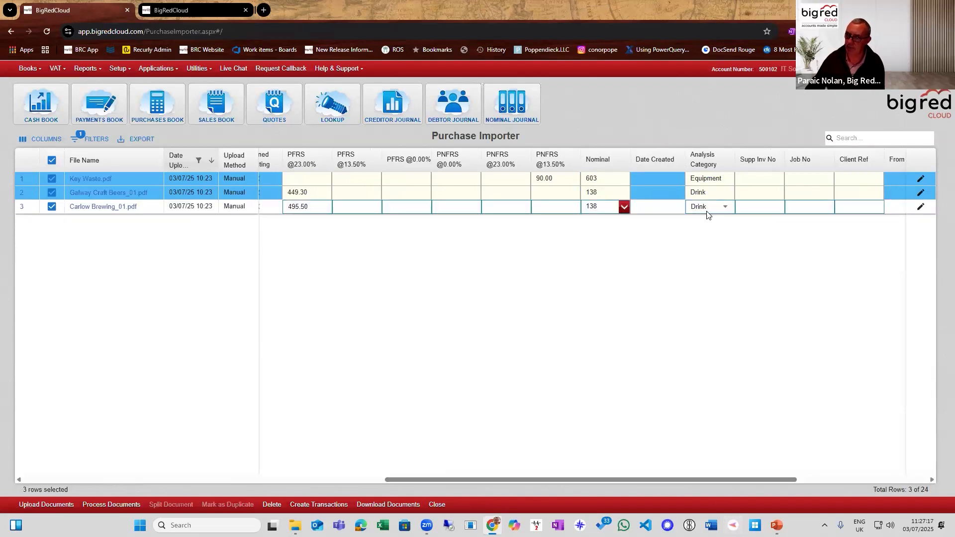
left_click(734, 401)
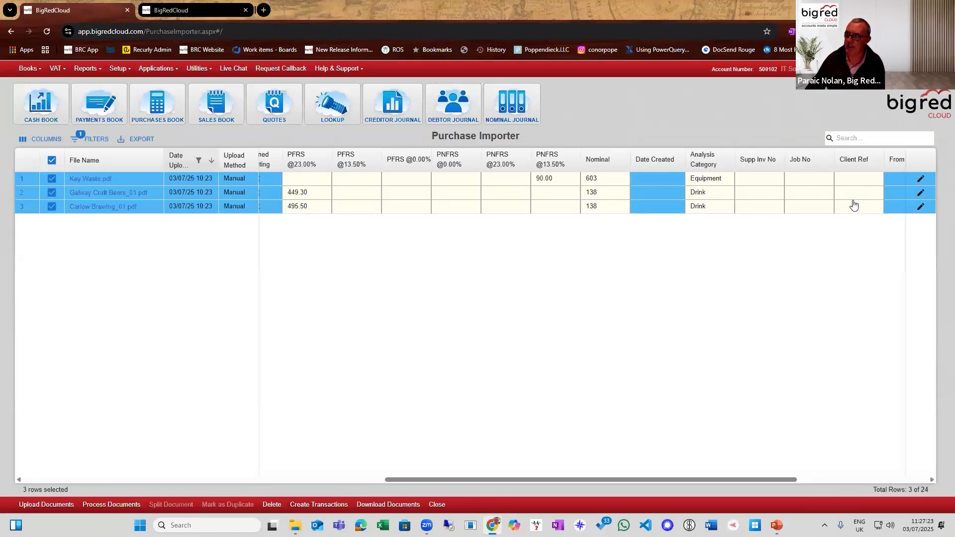
Step: Enter Z99 as the Supp Inv No of Key Waste.pdf and return to the grid's first columns
left_click(759, 210)
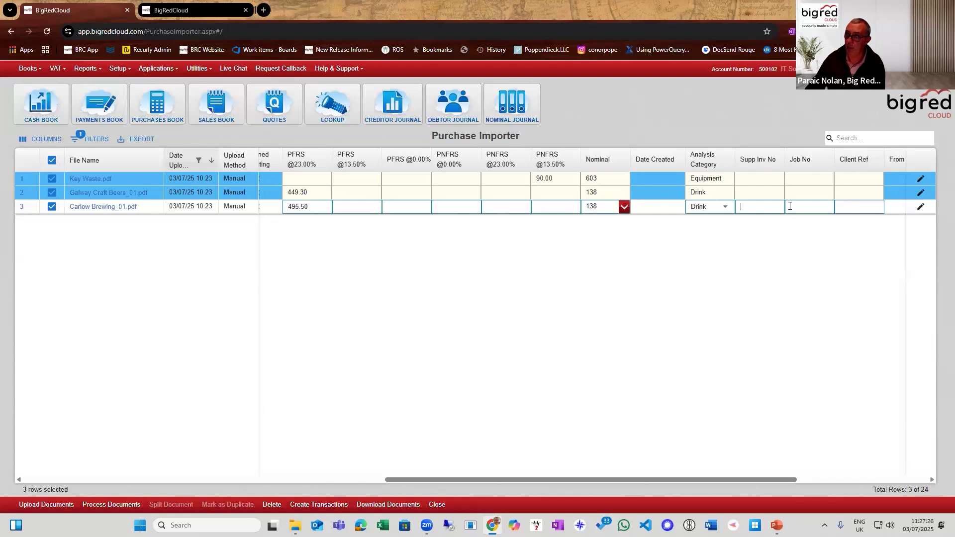
left_click(646, 136)
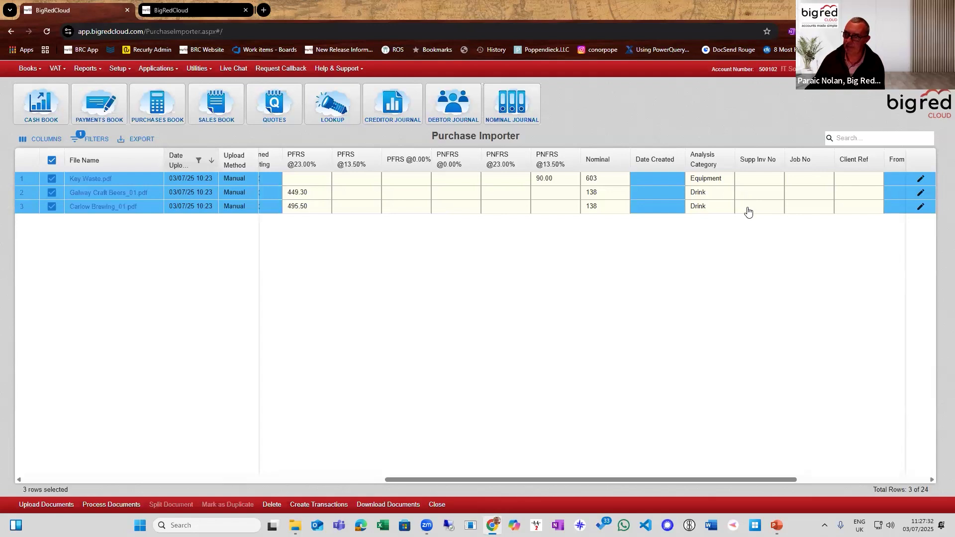
left_click(751, 180)
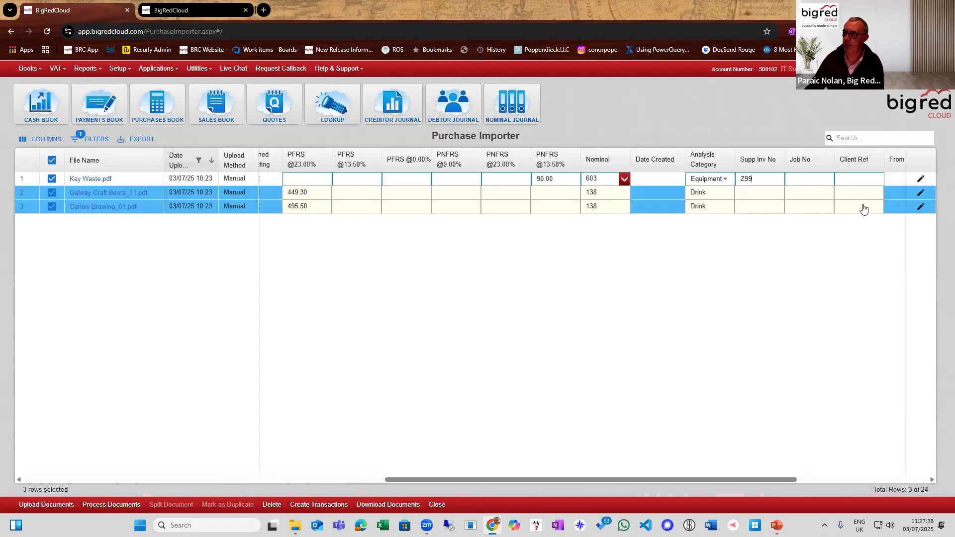
left_click(823, 478)
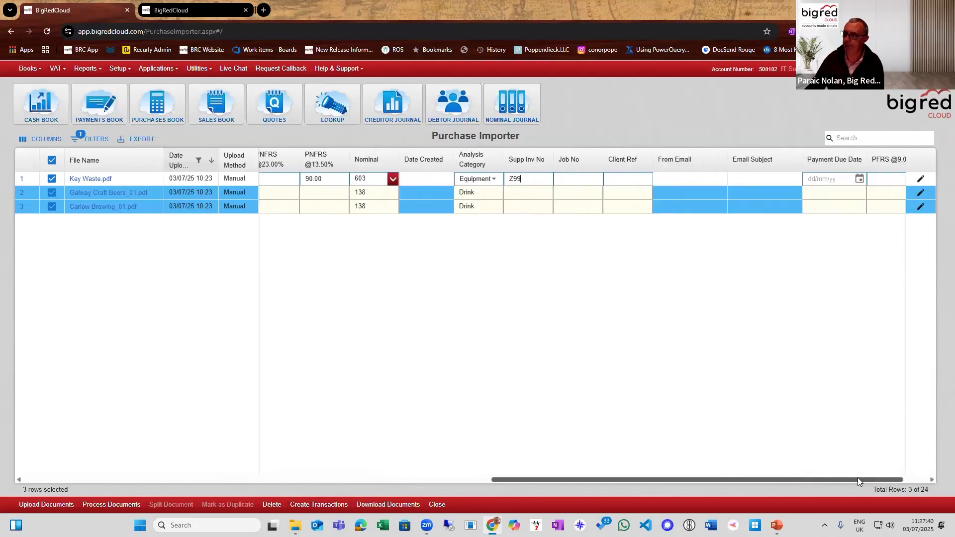
left_click_drag(862, 478, 912, 438)
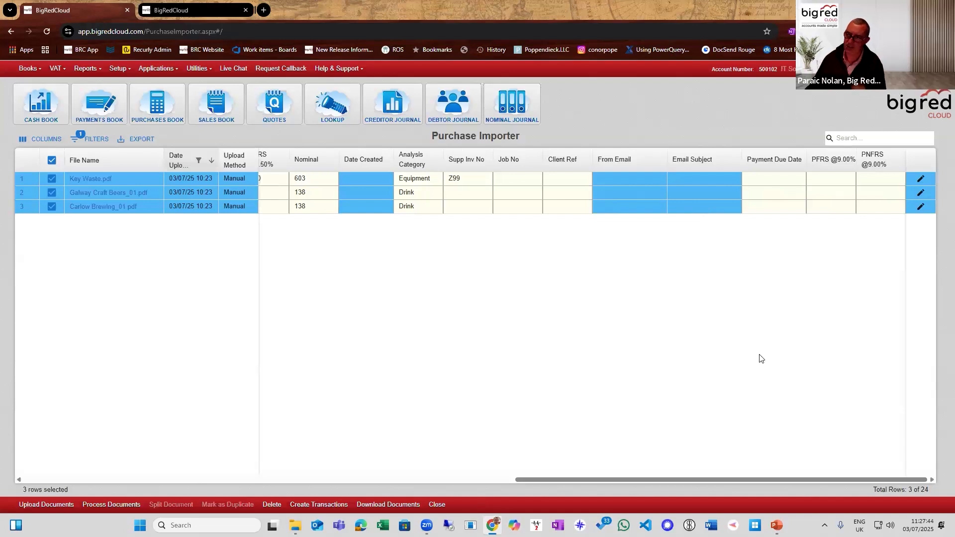
left_click_drag(647, 477, 481, 439)
left_click_drag(326, 456, 194, 423)
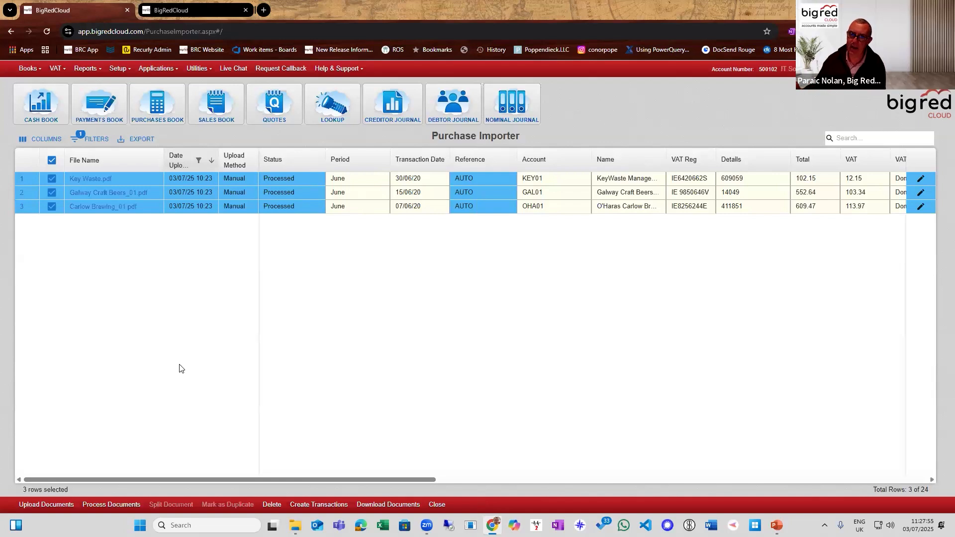
Step: Check the June period of the Purchases Book in the second browser tab, and return to the Purchase Importer
left_click(188, 11)
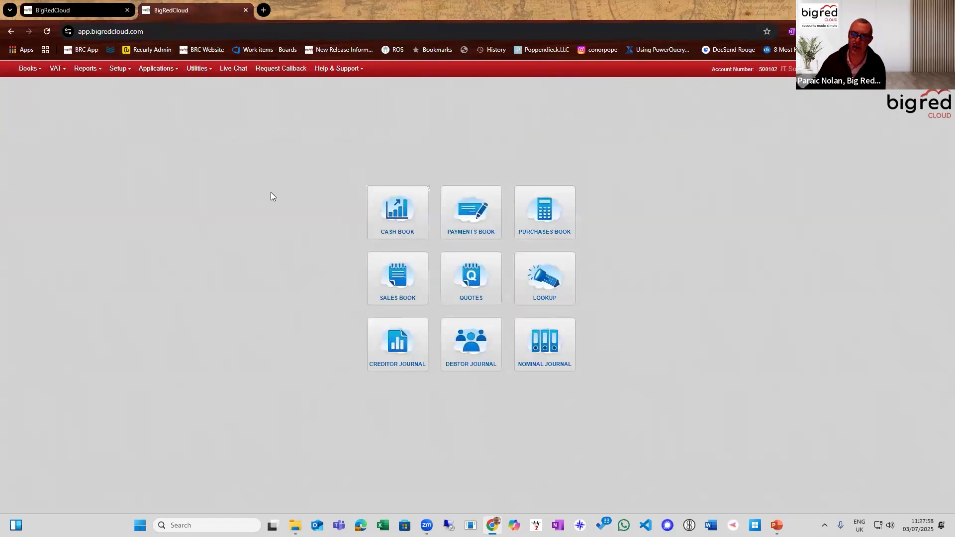
left_click(561, 224)
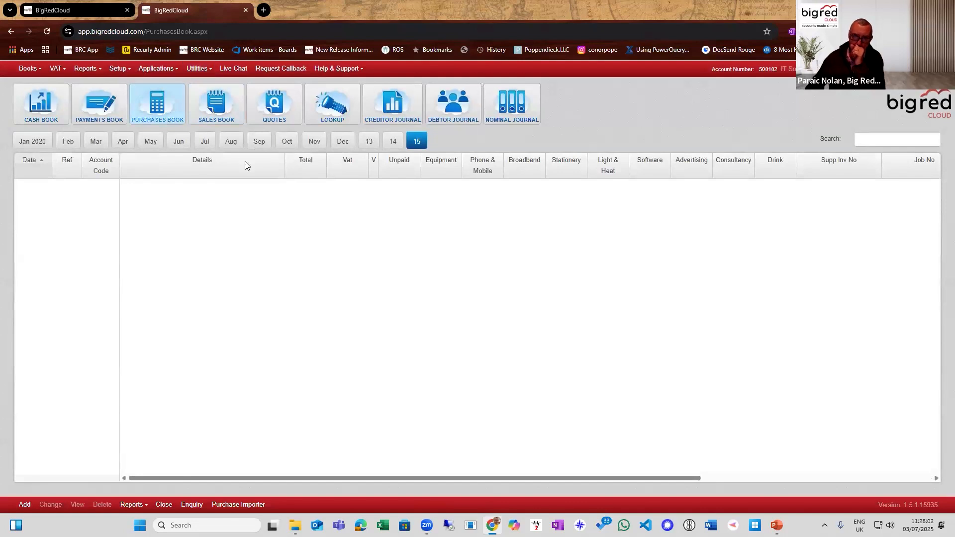
left_click(187, 143)
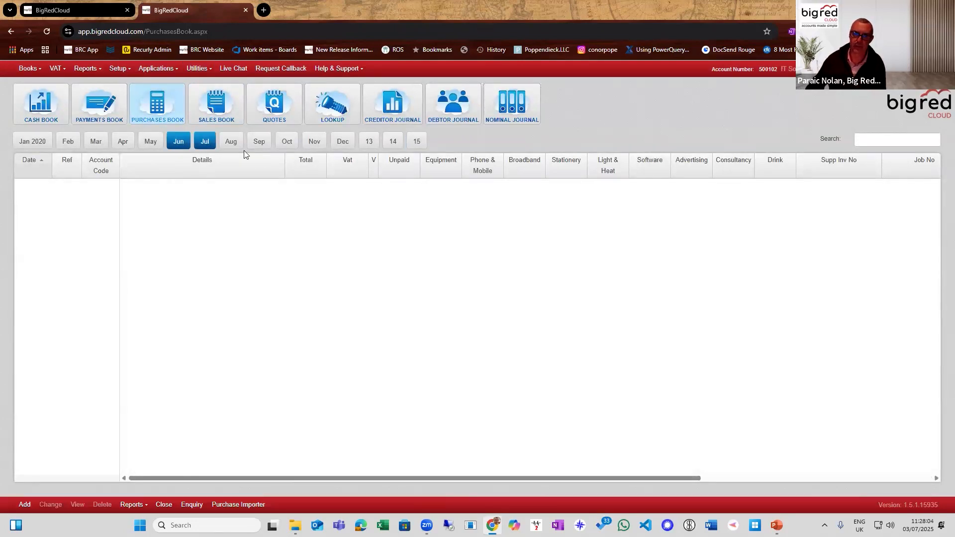
left_click(95, 15)
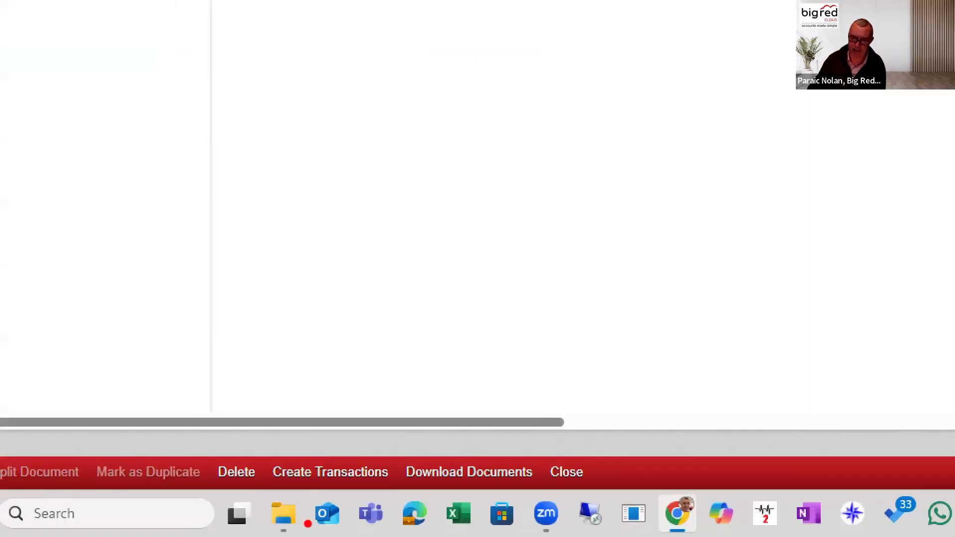
mouse_move(264, 434)
left_mouse_down()
mouse_move(309, 495)
mouse_move(413, 497)
left_mouse_up()
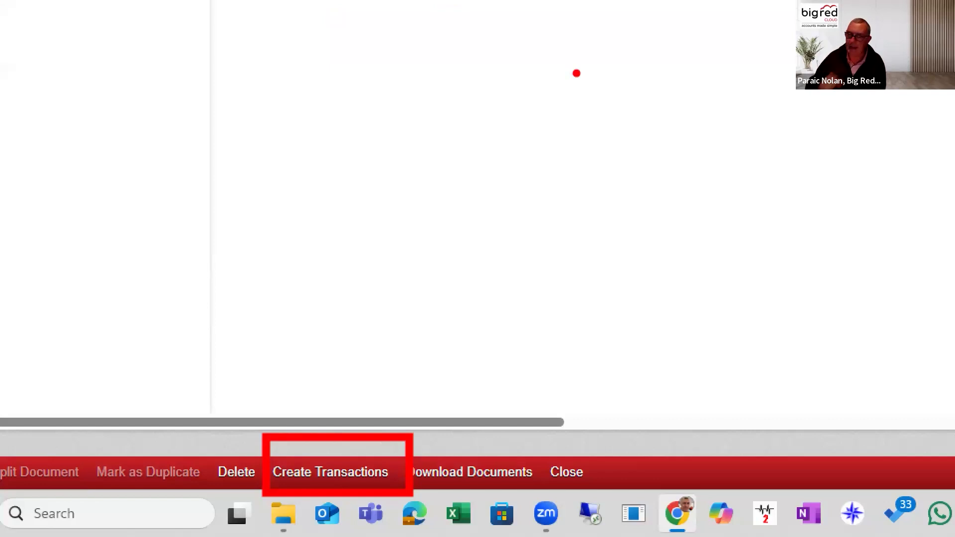
key("Escape")
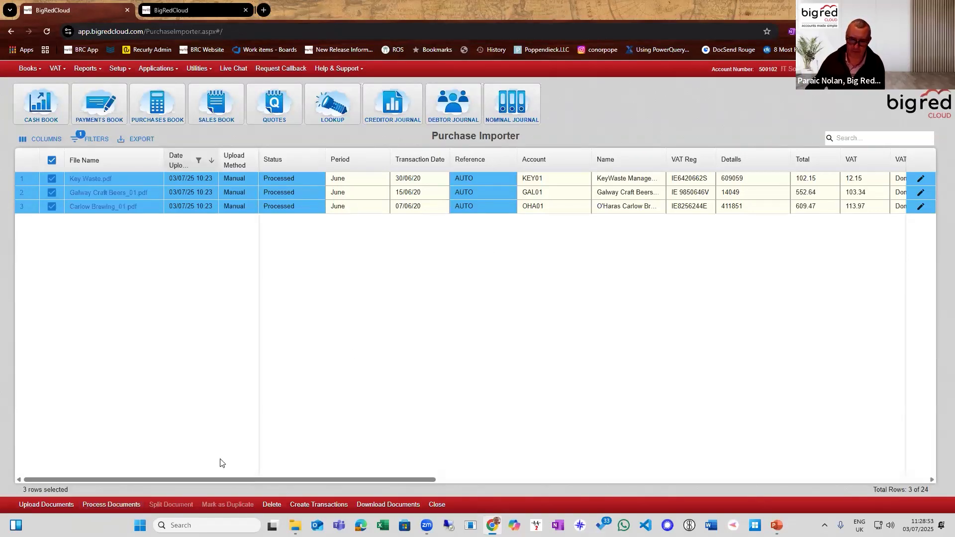
Step: Create purchase transactions from the three selected documents, acknowledge the confirmation and toggle the select-all box
left_click(310, 505)
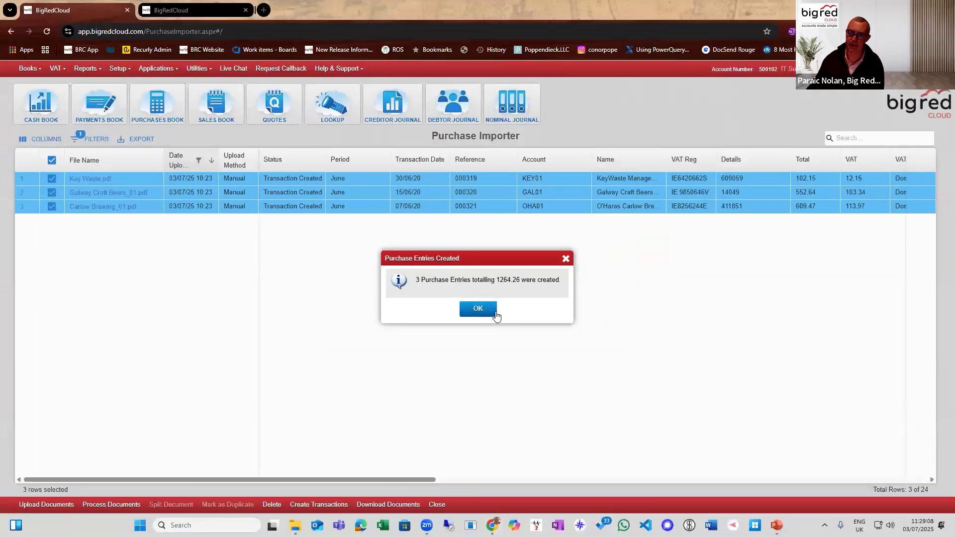
left_click(490, 321)
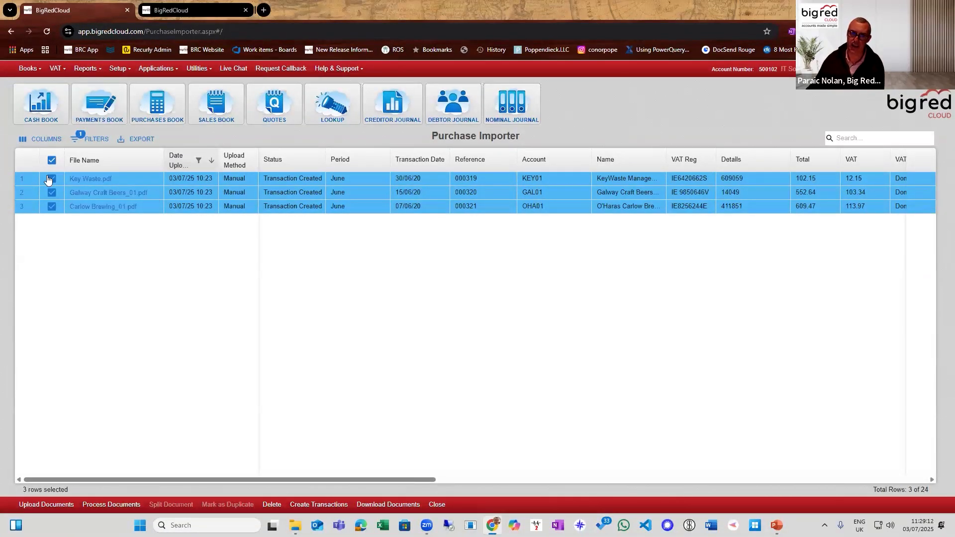
left_click(51, 160)
Step: View the O'Haras Carlow Brewing Company entry and its attached invoice in the June Purchases Book, and close both
left_click(158, 104)
left_click(187, 14)
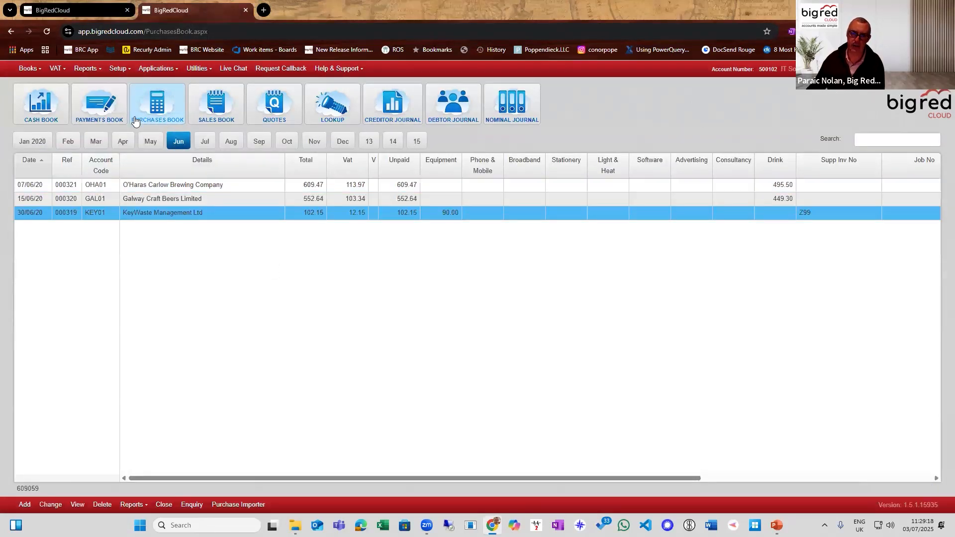
left_click(158, 188)
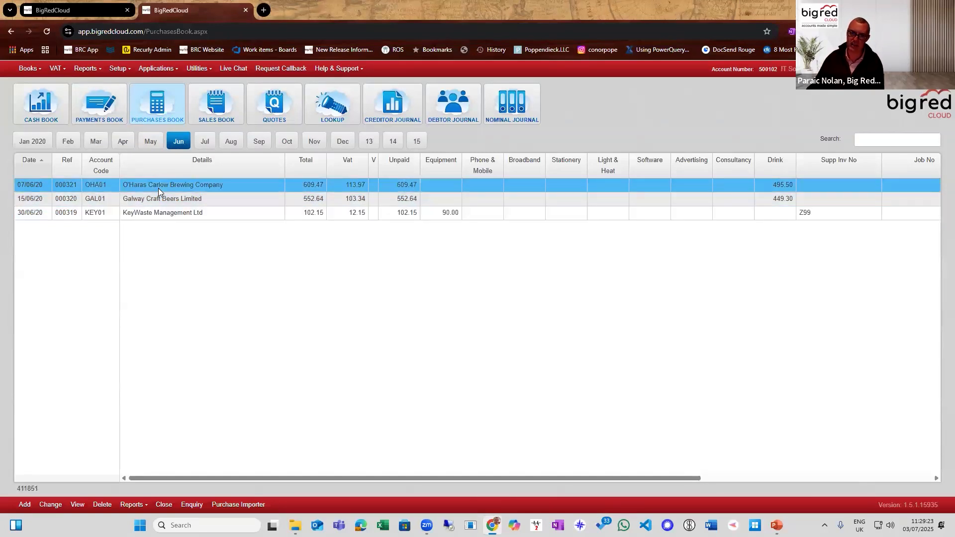
left_click(77, 505)
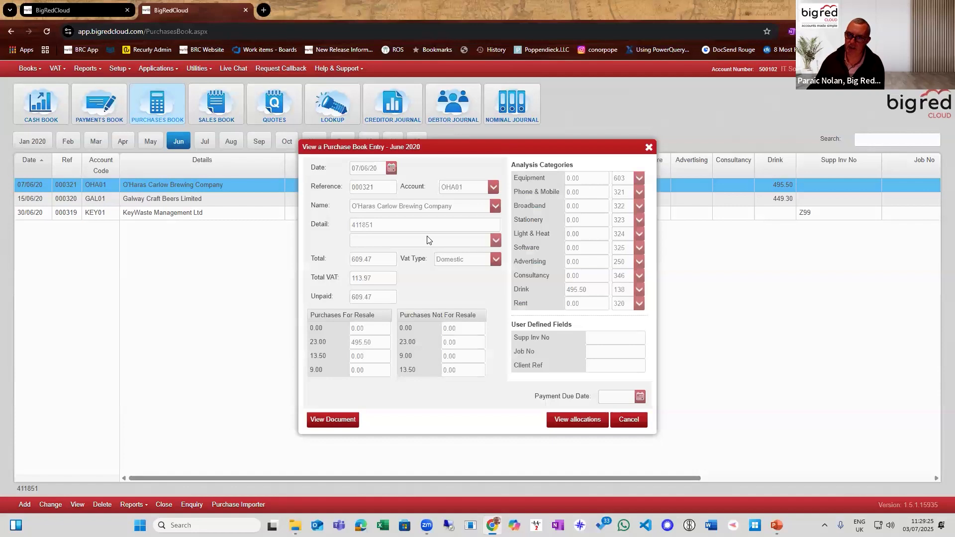
left_click(351, 421)
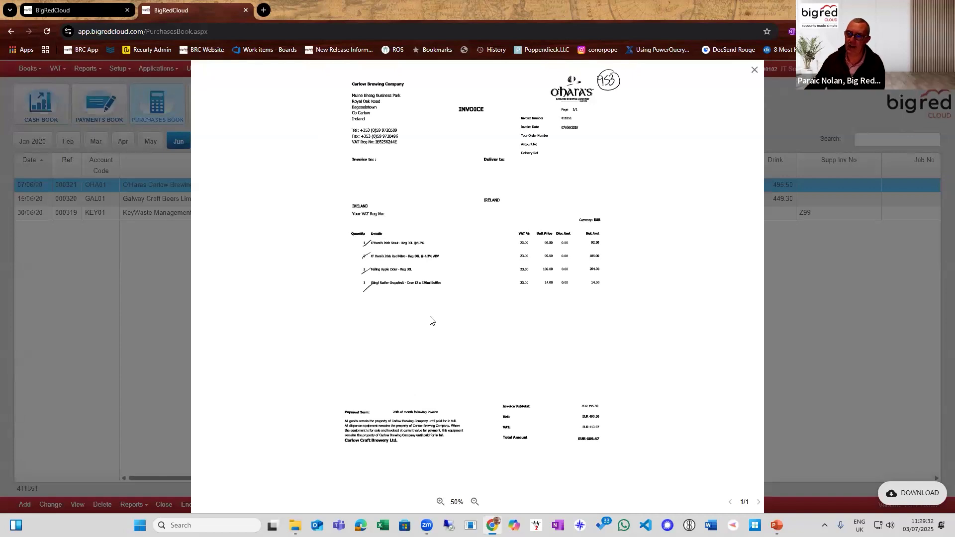
scroll(535, 287, "up", 2)
left_click(754, 71)
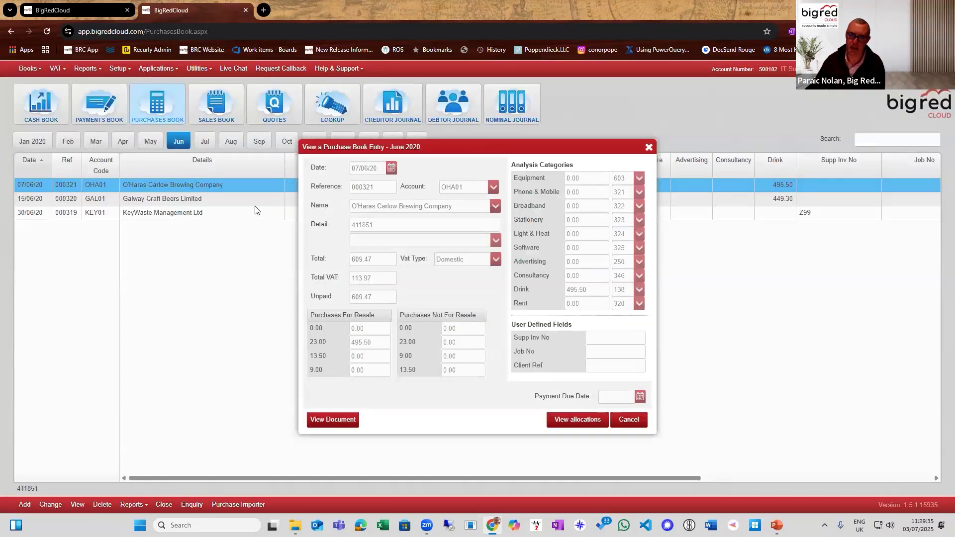
left_click(622, 420)
Step: View the Galway Craft Beers Limited purchase entry and its attached document, and close both
left_click(211, 204)
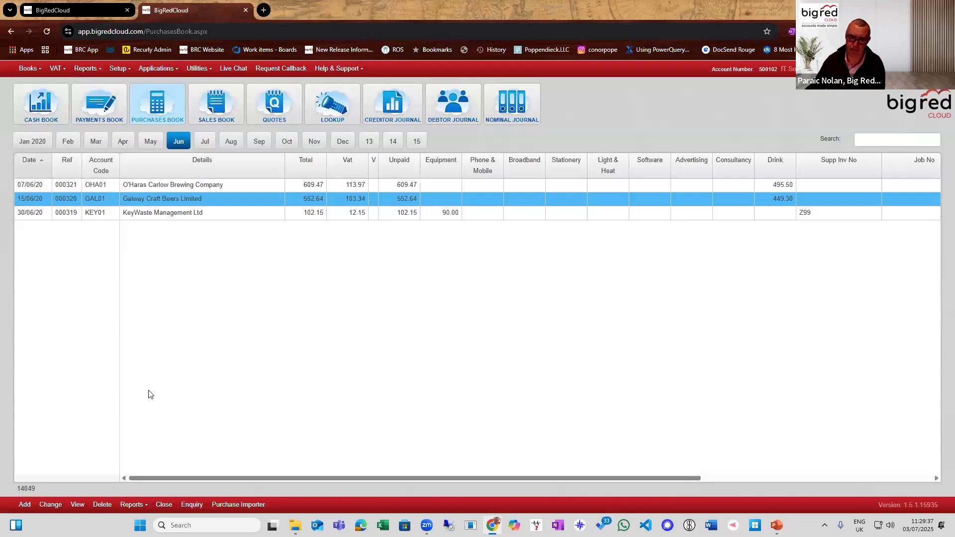
left_click(77, 505)
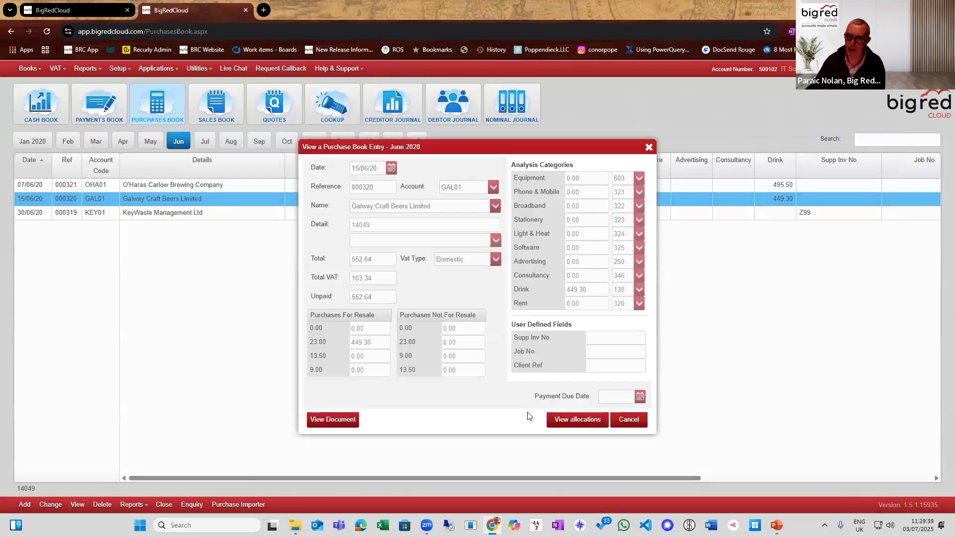
left_click(342, 420)
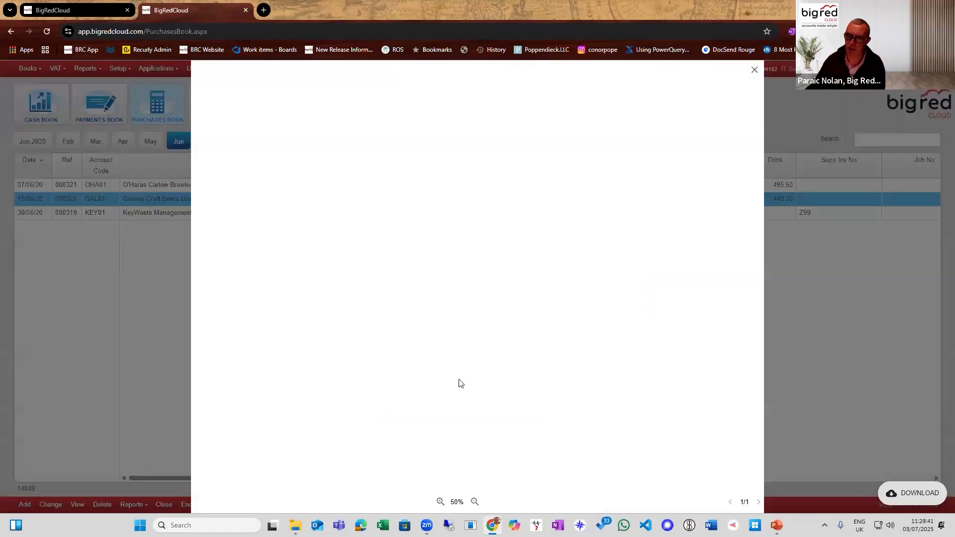
left_click(754, 71)
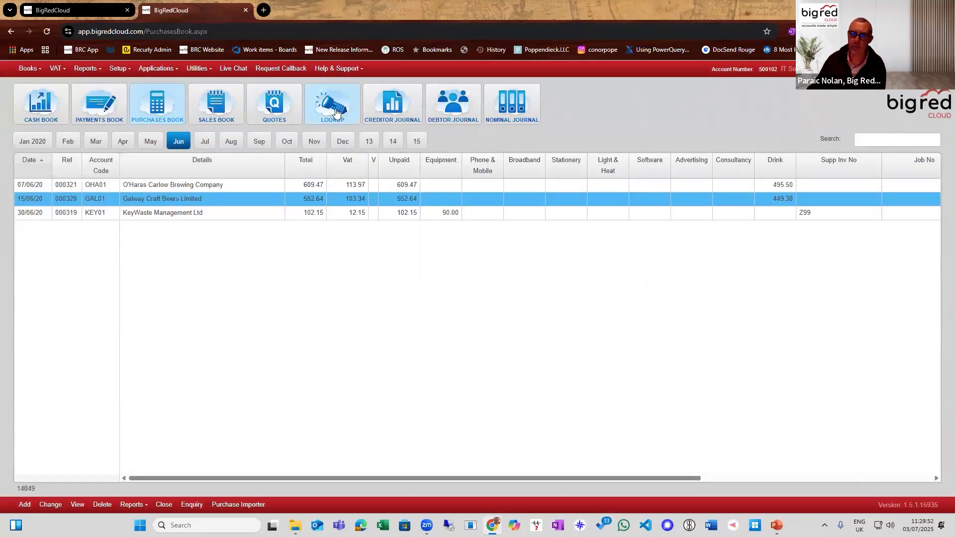
Step: Search the supplier lookup for "key" and open the ledger of KeyWaste Management Ltd
left_click(336, 113)
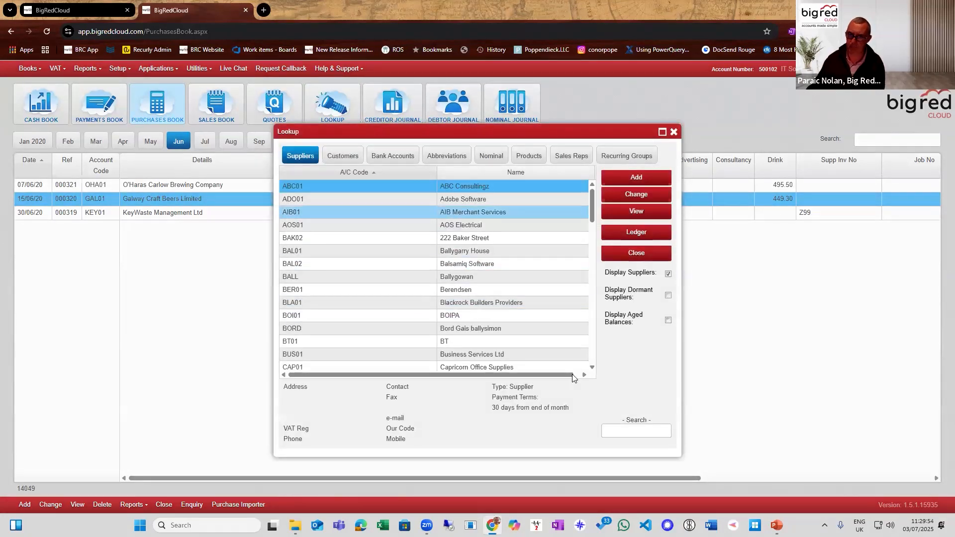
left_click(655, 436)
type("k")
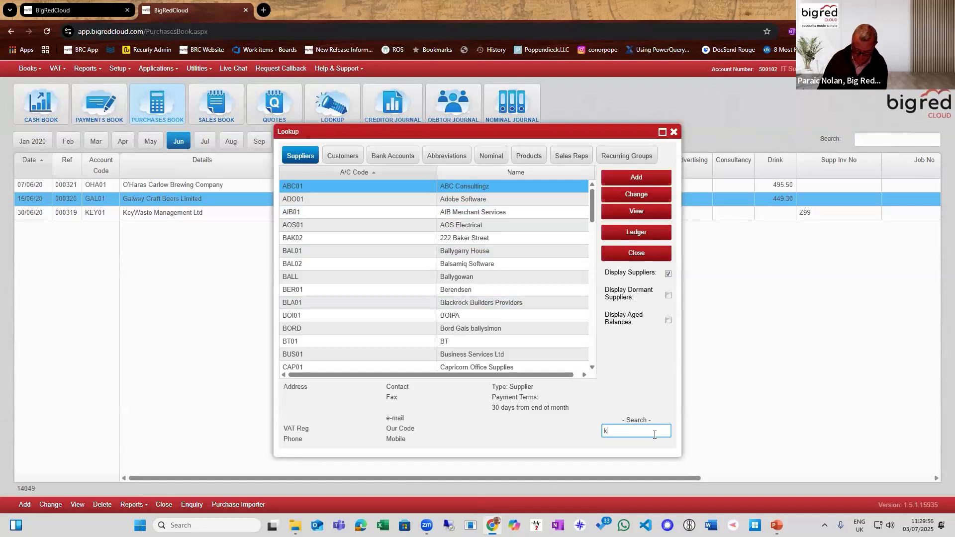
type("el")
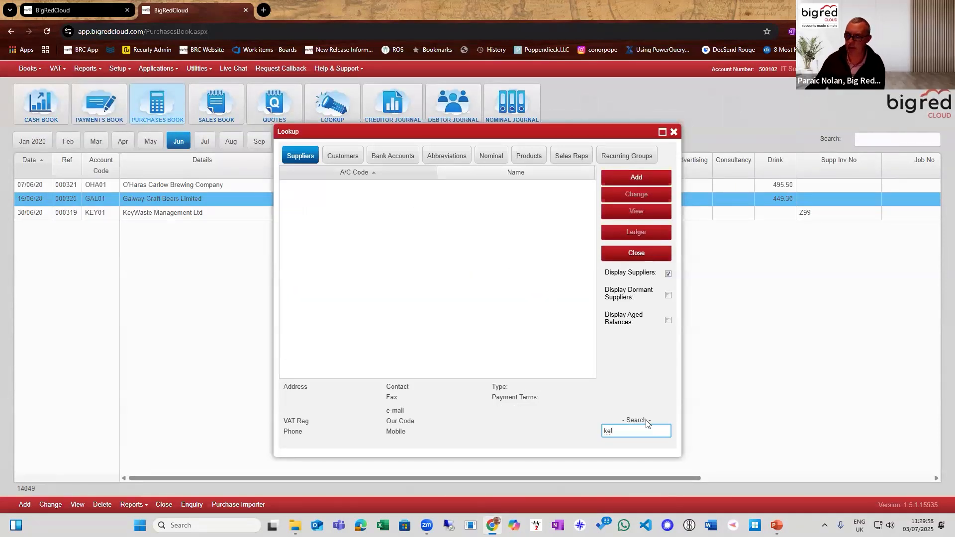
key("BackSpace")
key("BackSpace")
type("ey")
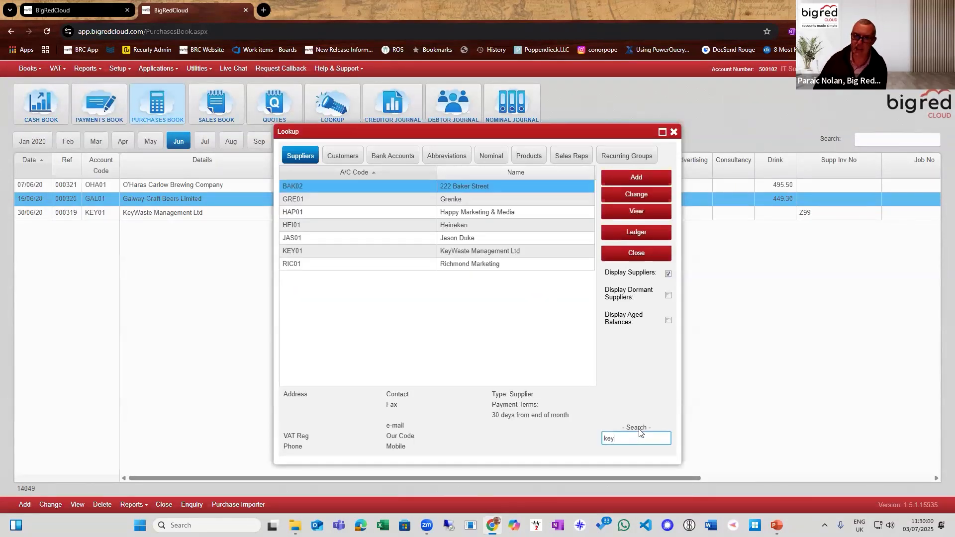
left_click(630, 234)
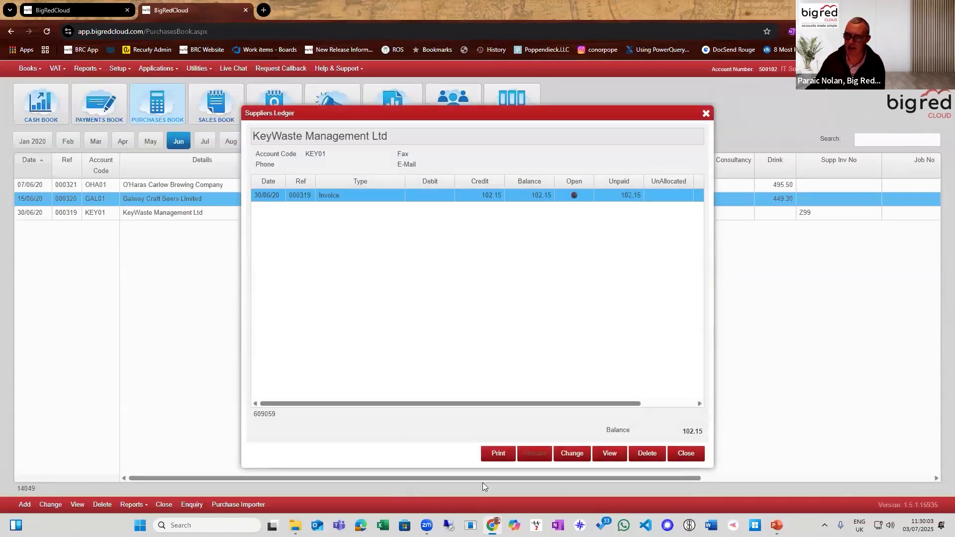
Step: View the KeyWaste invoice entry and its attached document from the ledger, and close everything back to the Purchases Book
left_click(608, 454)
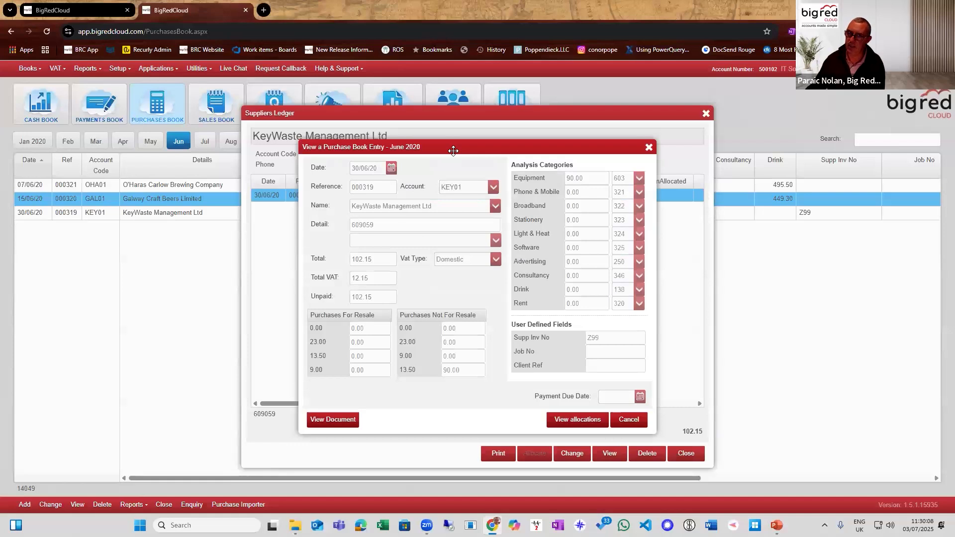
left_click(329, 424)
scroll(531, 260, "up", 3)
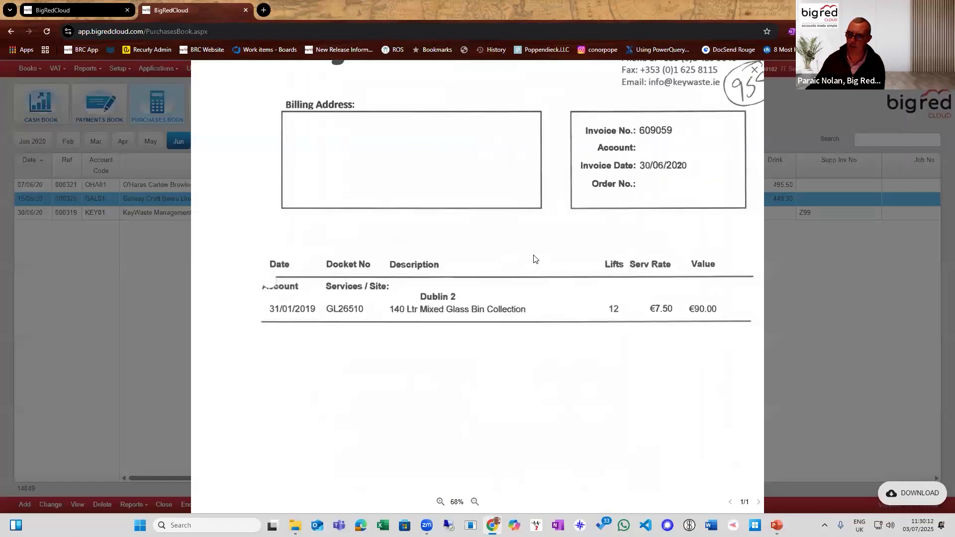
scroll(591, 169, "up", 2)
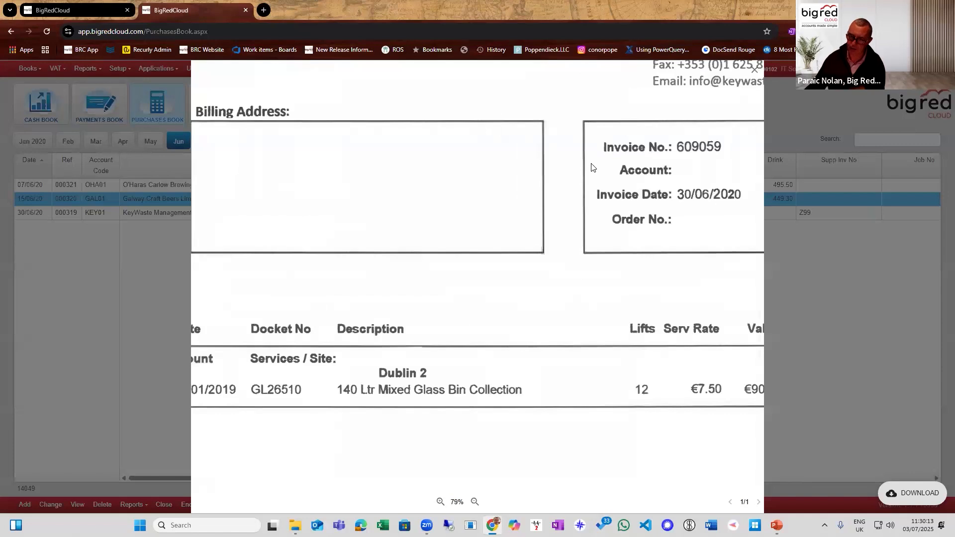
scroll(636, 142, "down", 3)
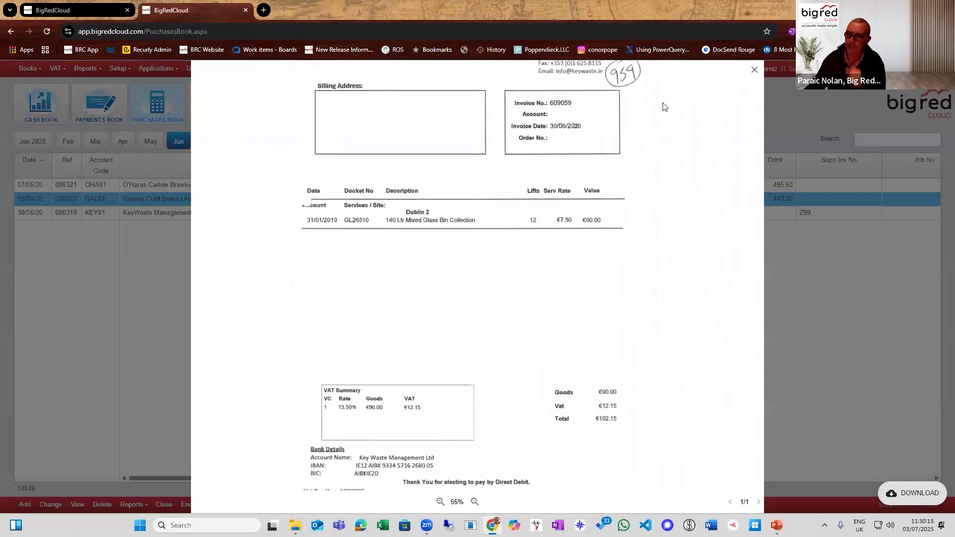
left_click(752, 71)
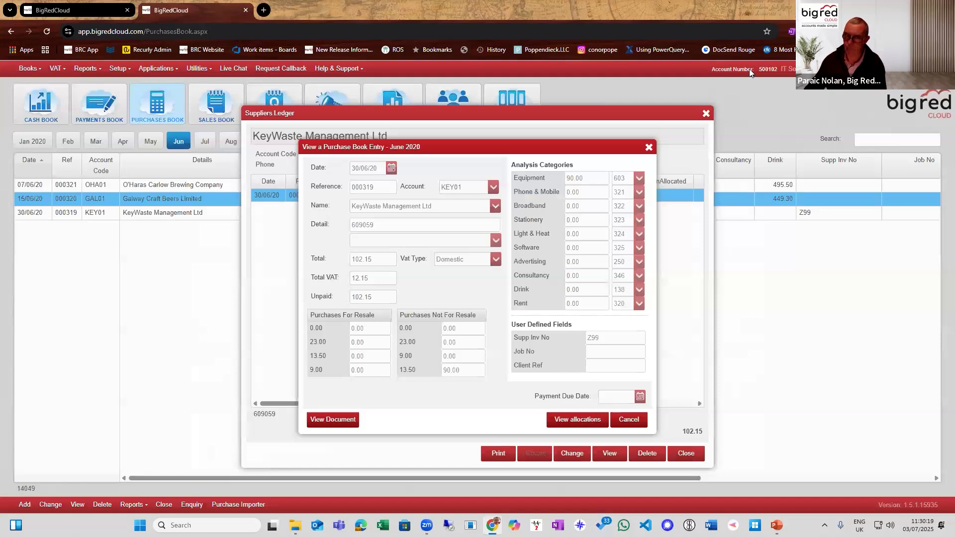
left_click(649, 147)
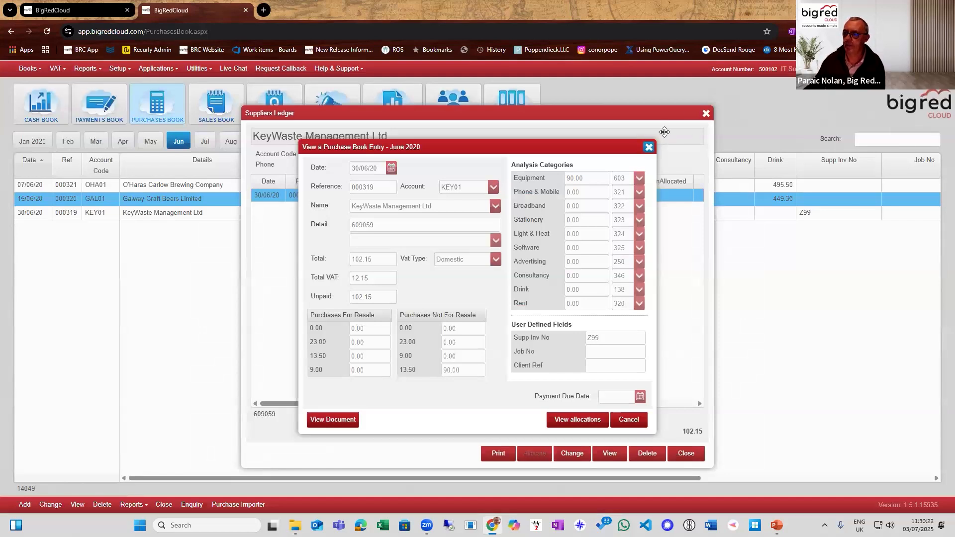
left_click(706, 114)
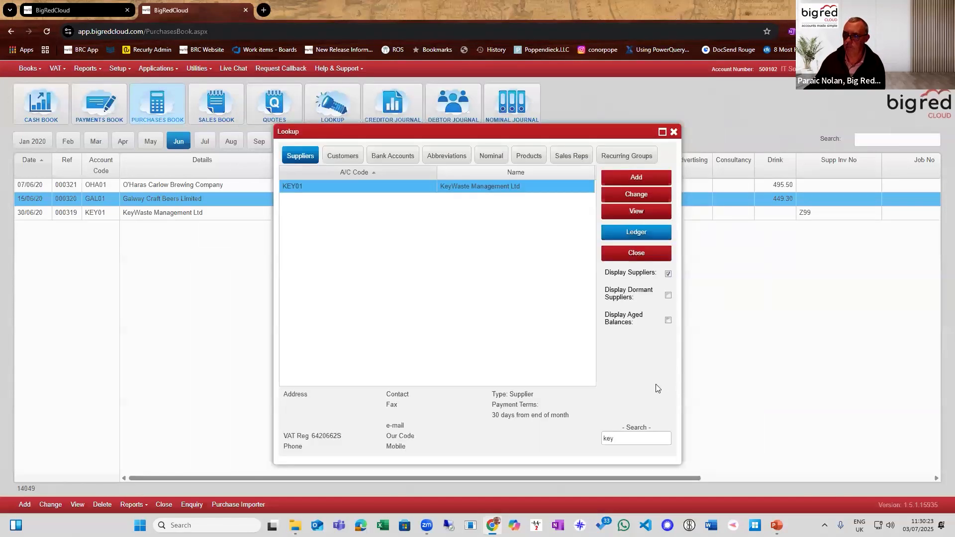
left_click(619, 256)
Step: Return to the Purchase Importer tab and download the Key Waste, Galway Craft Beers_01 and Carlow Brewing_01 documents together
left_click(79, 11)
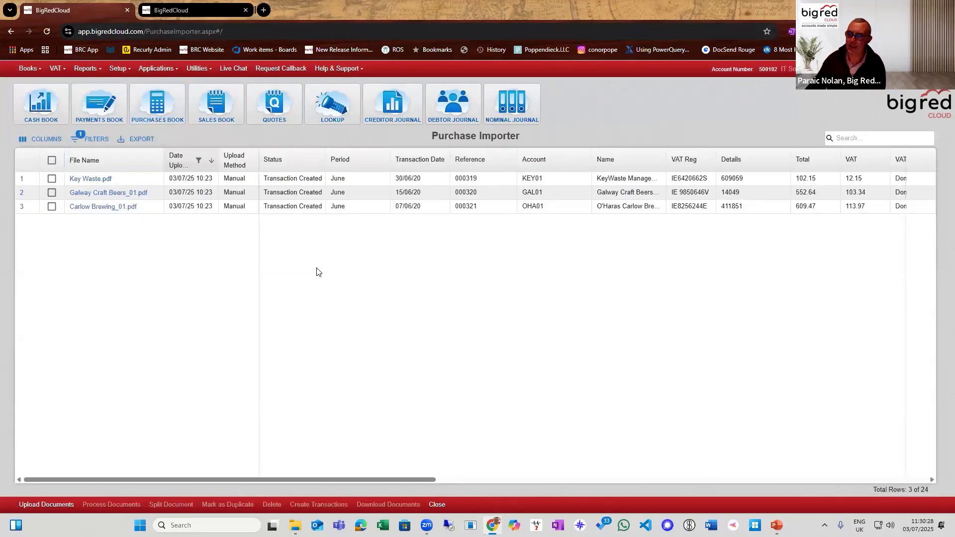
left_click(52, 180)
left_click(52, 193)
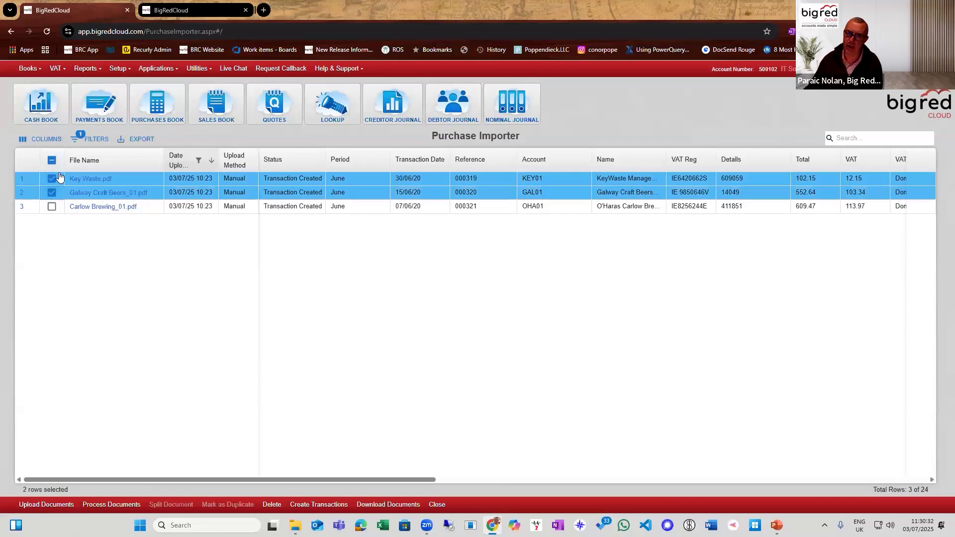
left_click(53, 182)
left_click(52, 180)
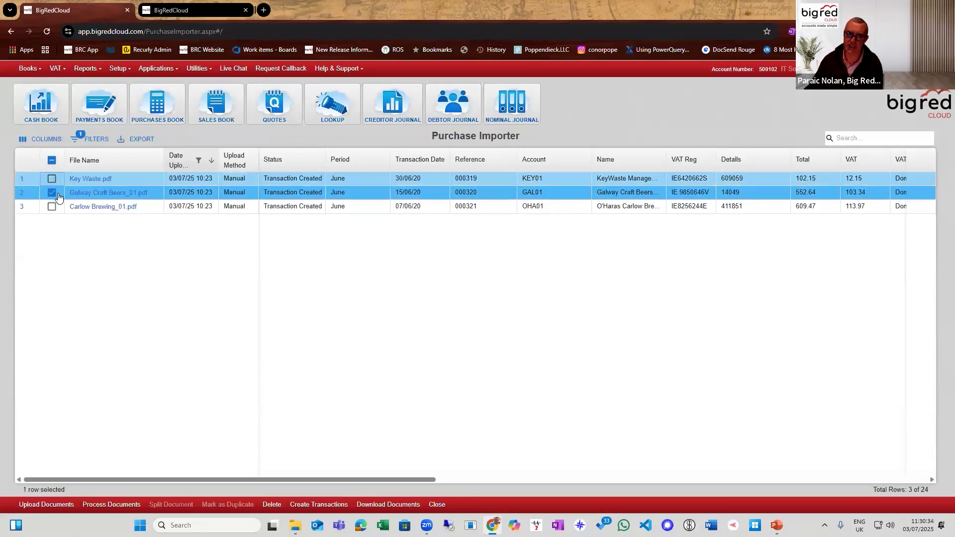
left_click(53, 207)
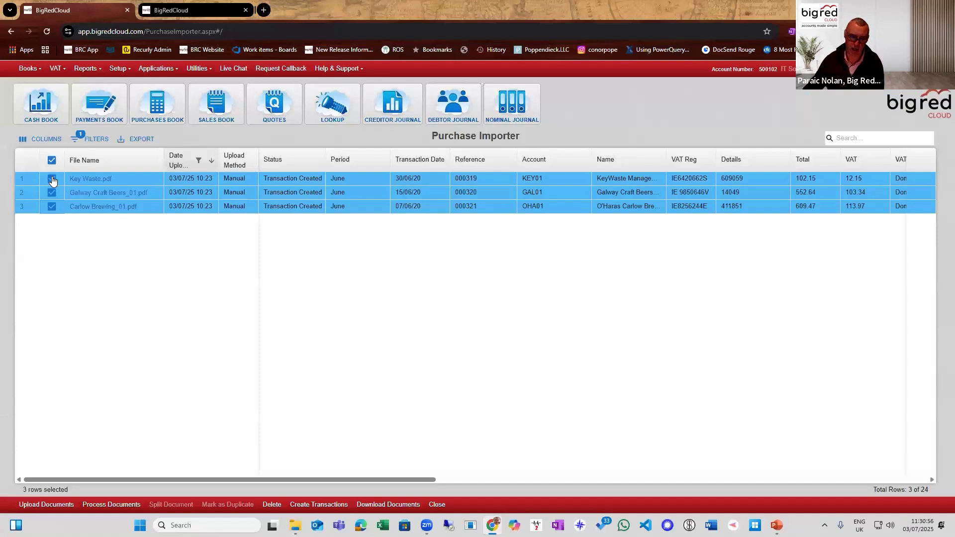
left_click(388, 504)
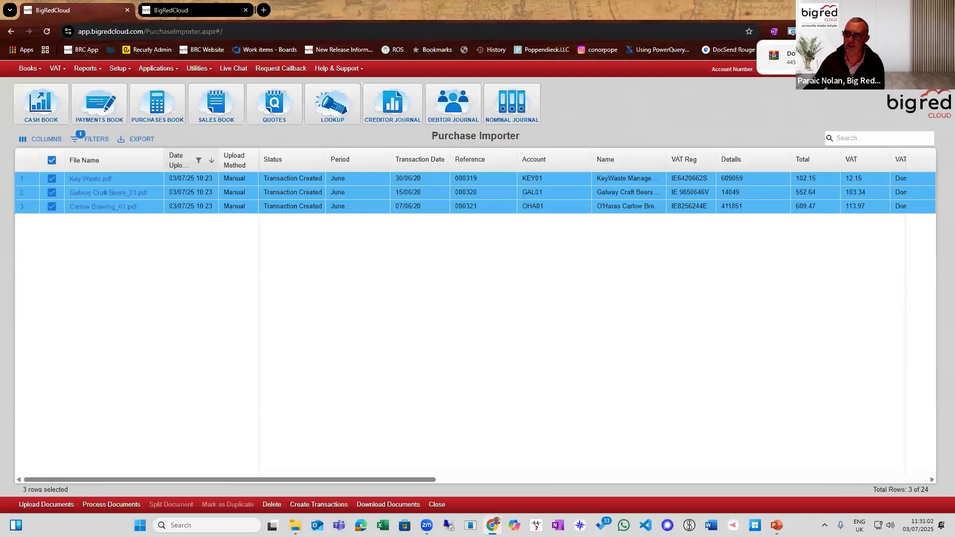
Step: Open the downloaded ZIP archive in WinRAR, dismiss the trial notice, check the contained PDFs and close the archive
left_click(820, 57)
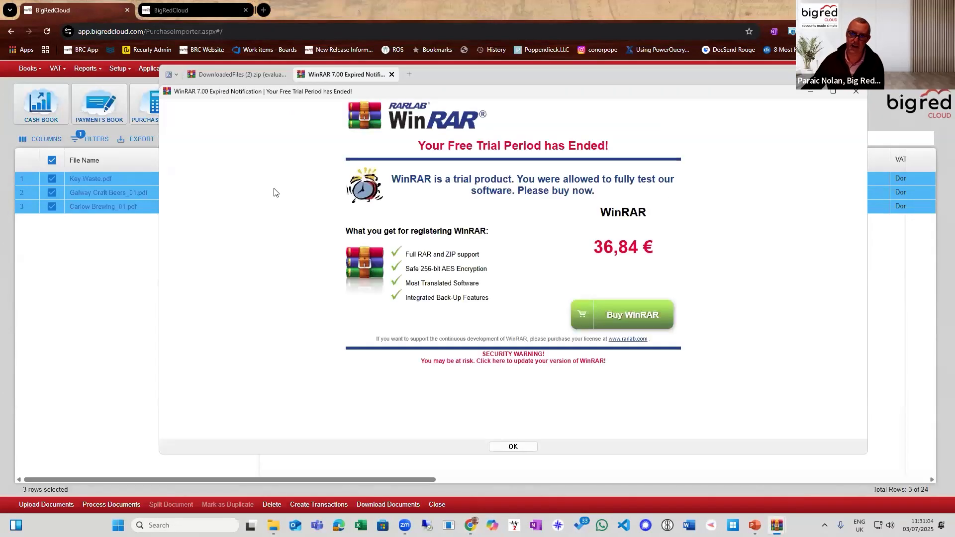
left_click(855, 92)
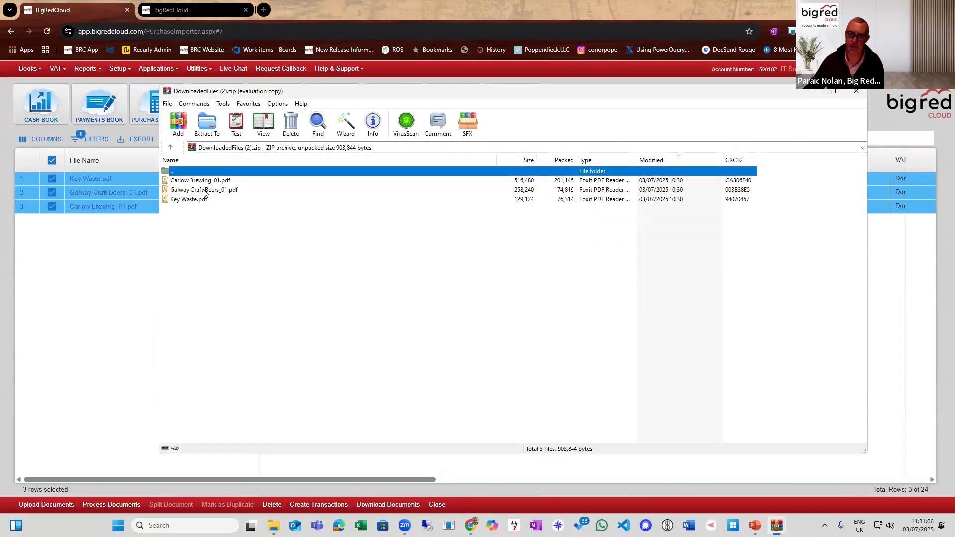
left_click(856, 92)
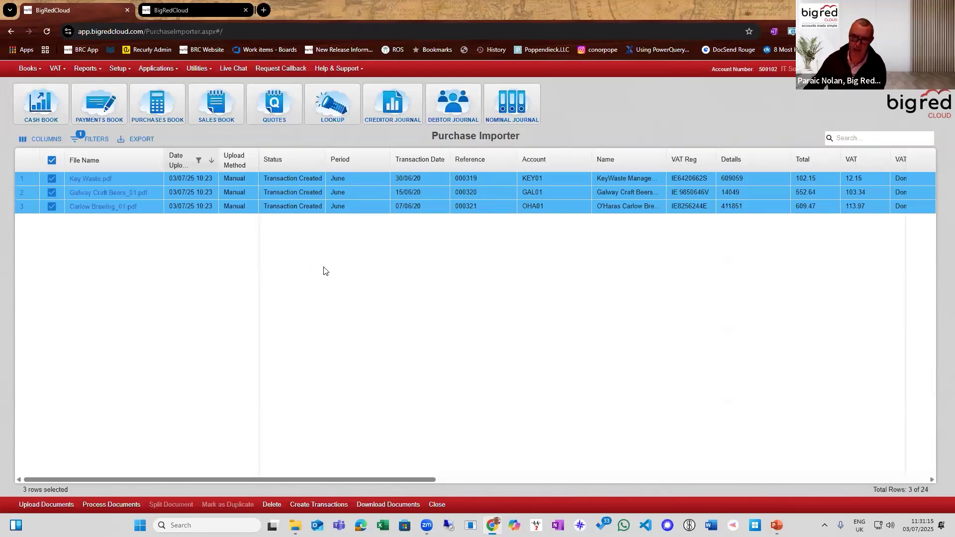
Step: Clear the document selection, try to delete only Carlow Brewing_01.pdf, acknowledge the message and deselect the document
left_click(51, 179)
left_click(51, 193)
left_click(51, 206)
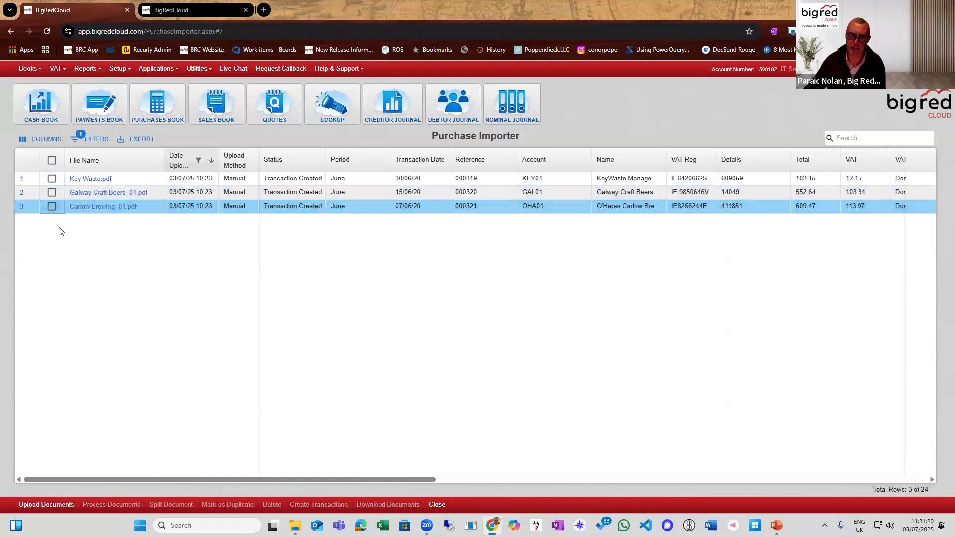
left_click(52, 207)
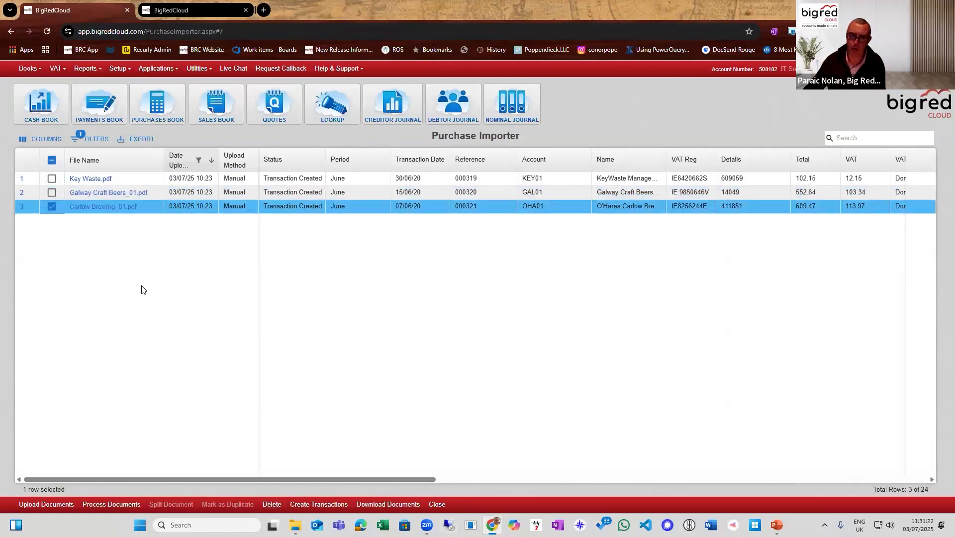
left_click(272, 504)
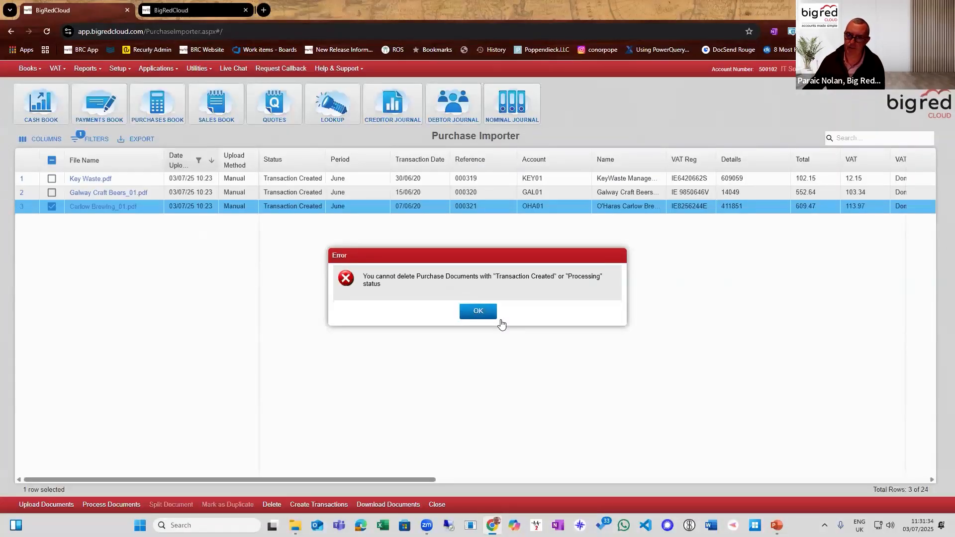
left_click(498, 324)
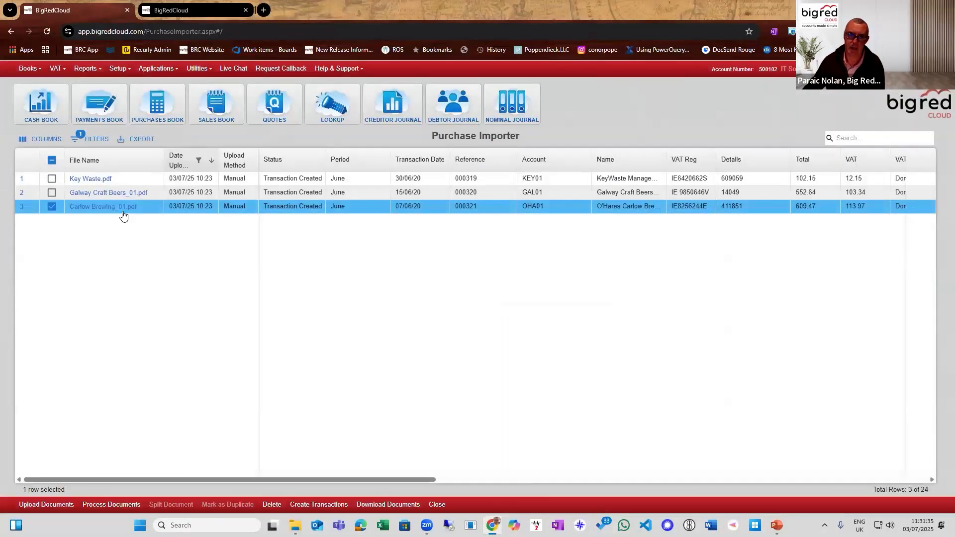
left_click(55, 205)
Step: Remove the Date Uploaded filter from the document list, and preview and close gas oct.pdf
left_click(103, 144)
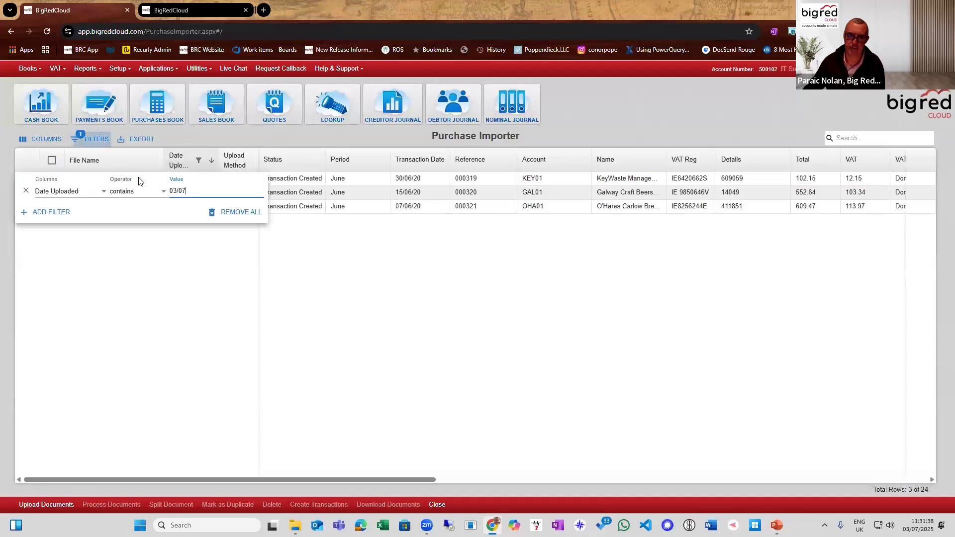
left_click(215, 213)
left_click(116, 284)
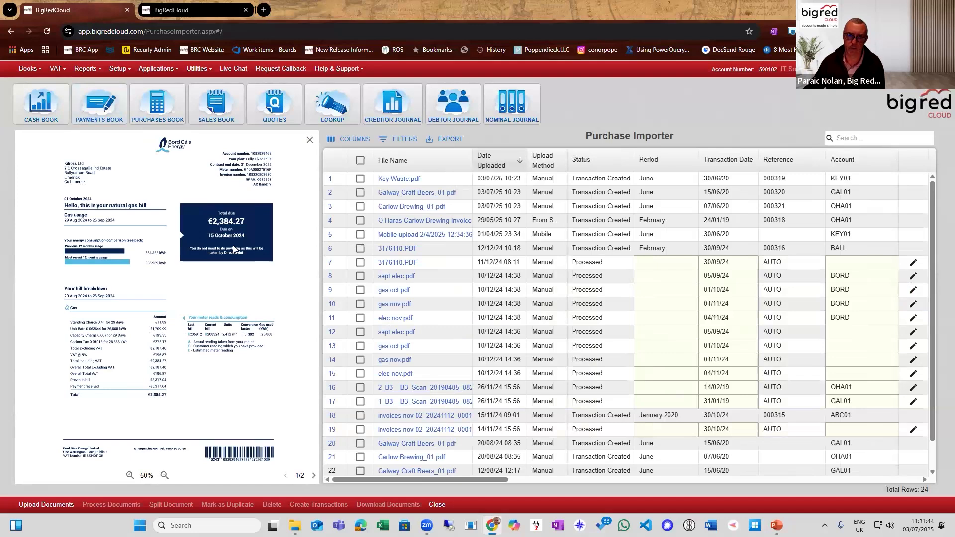
left_click(310, 140)
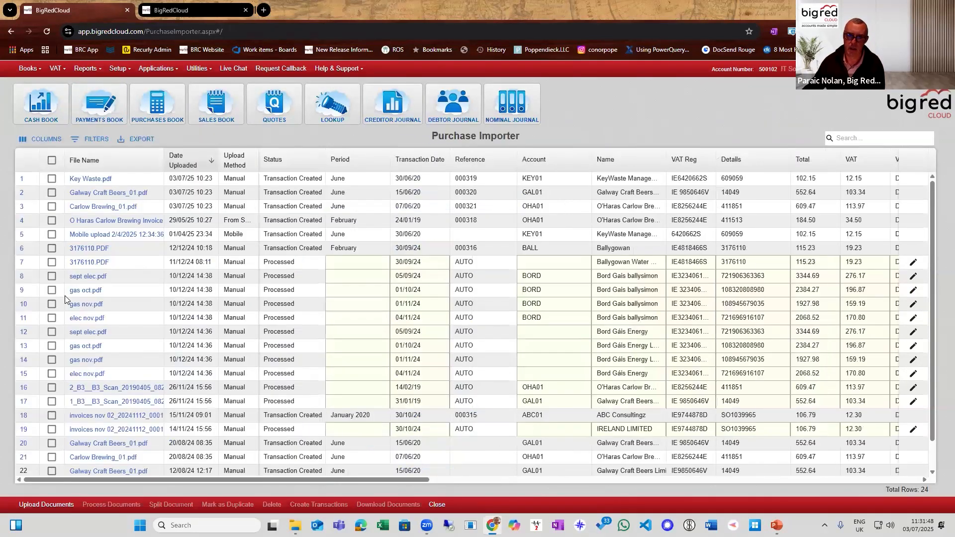
Step: Select the five processed documents in rows 7 to 11, from 3176110.PDF to elec nov.pdf, and request their deletion
left_click(52, 262)
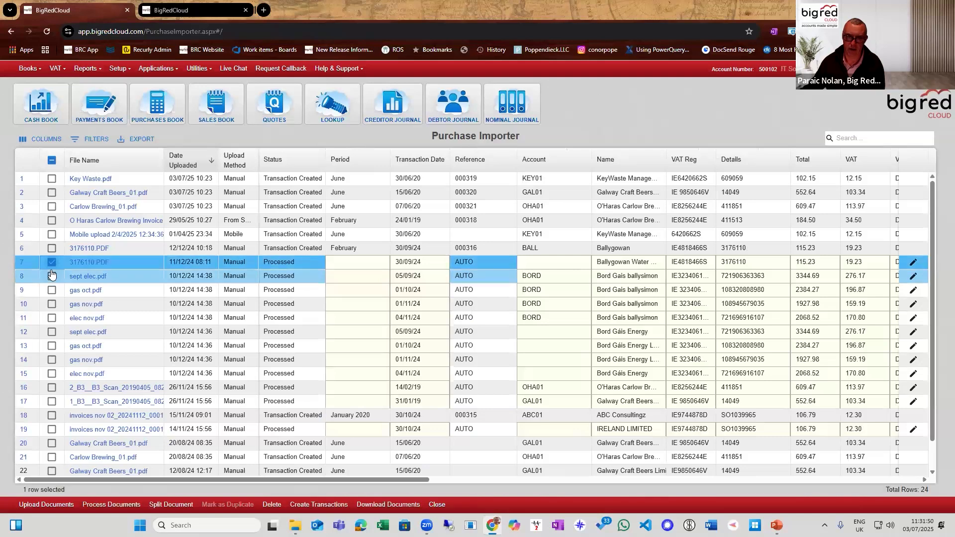
left_click(52, 275)
left_click(52, 290)
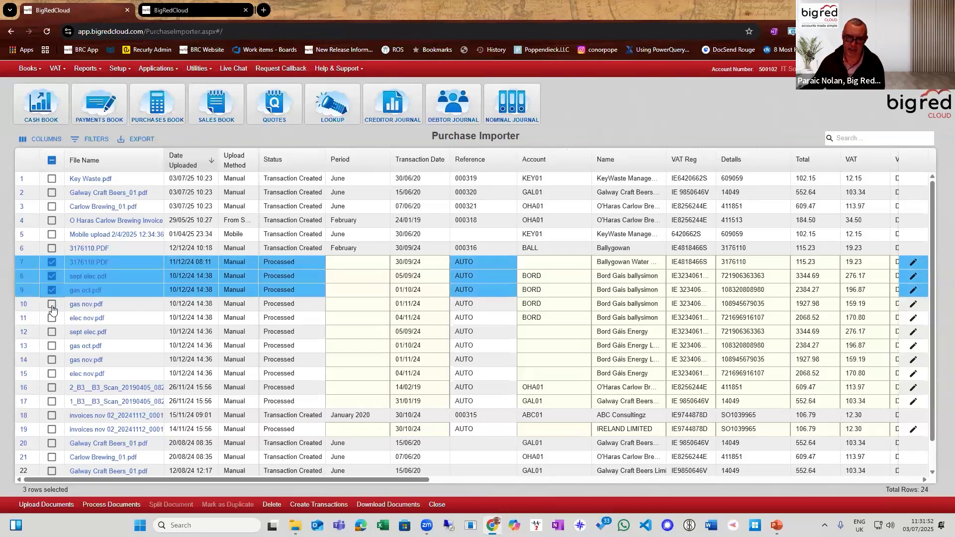
left_click(52, 304)
left_click(52, 318)
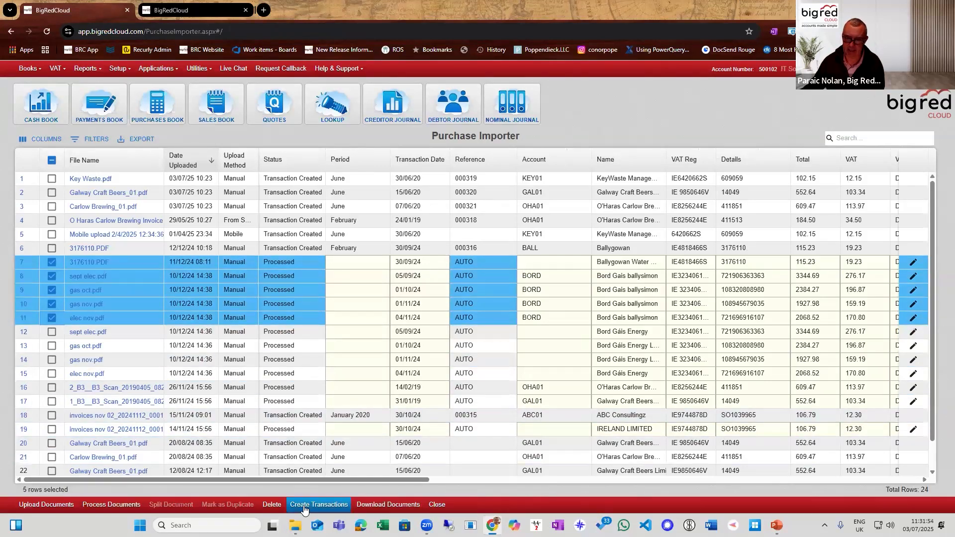
left_click(272, 505)
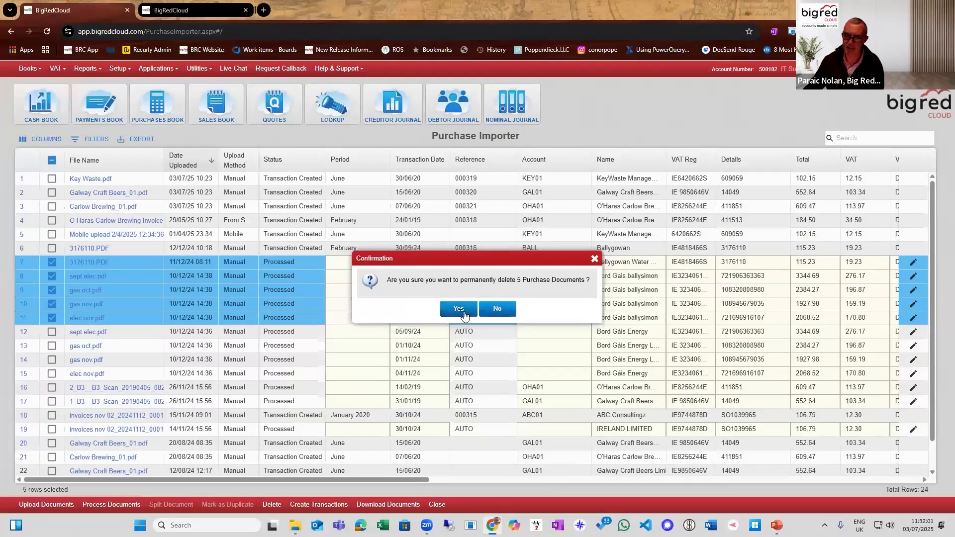
left_click(412, 301)
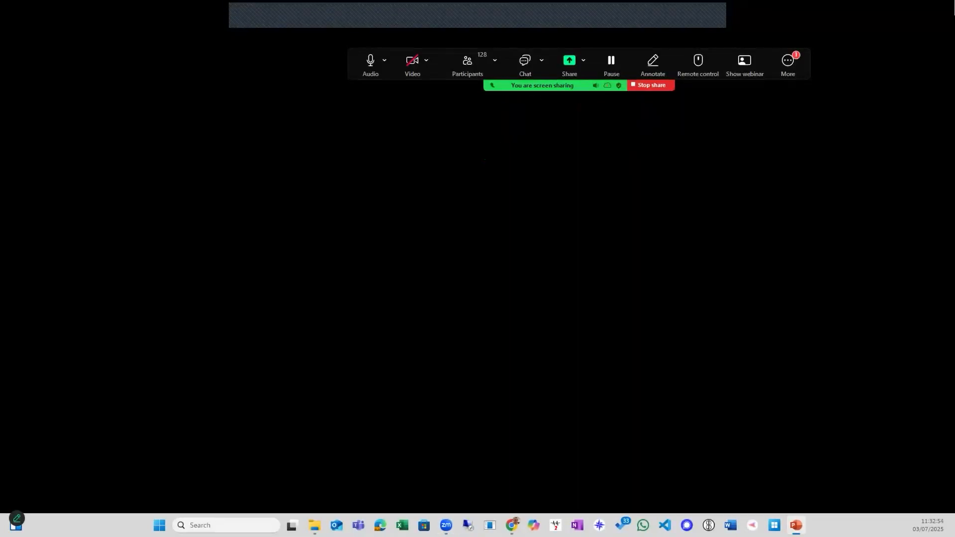
key("F5")
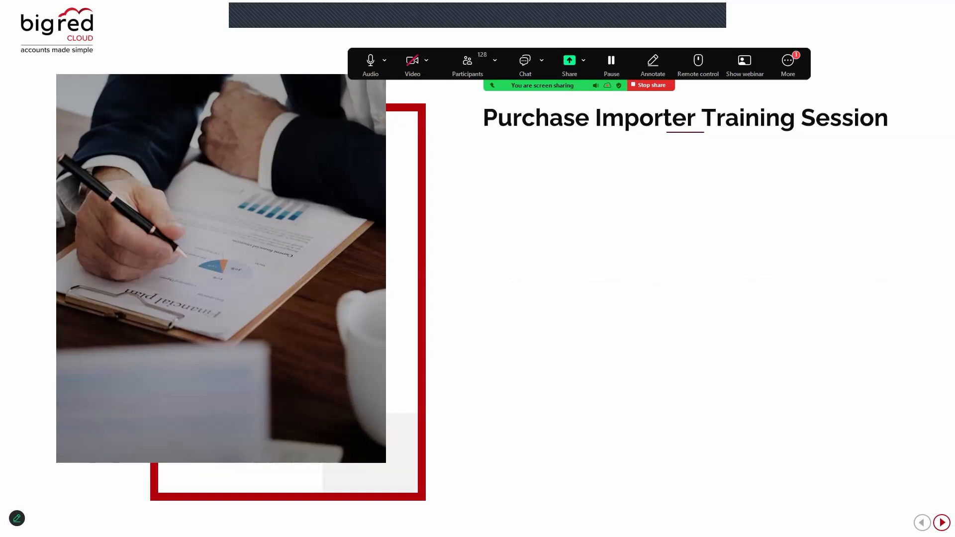
key("Right")
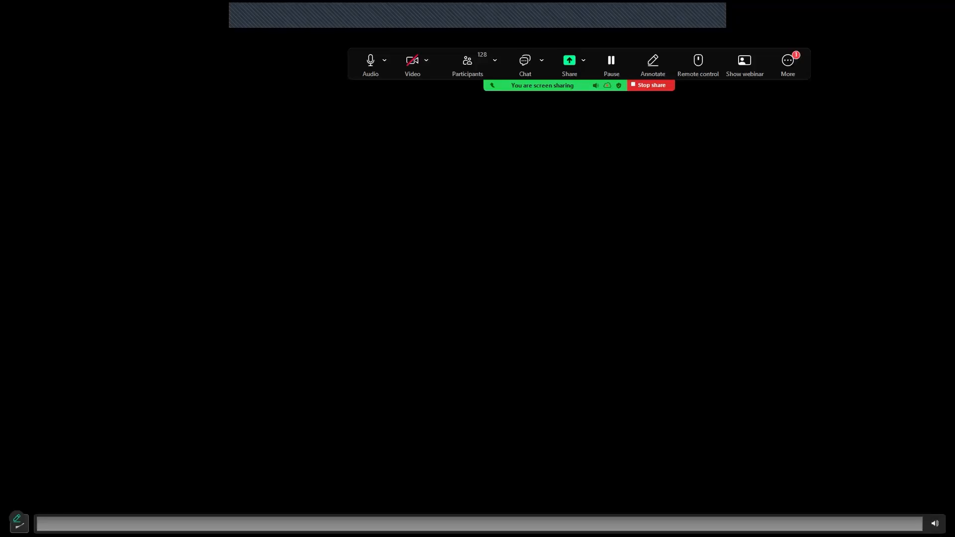
key("Right")
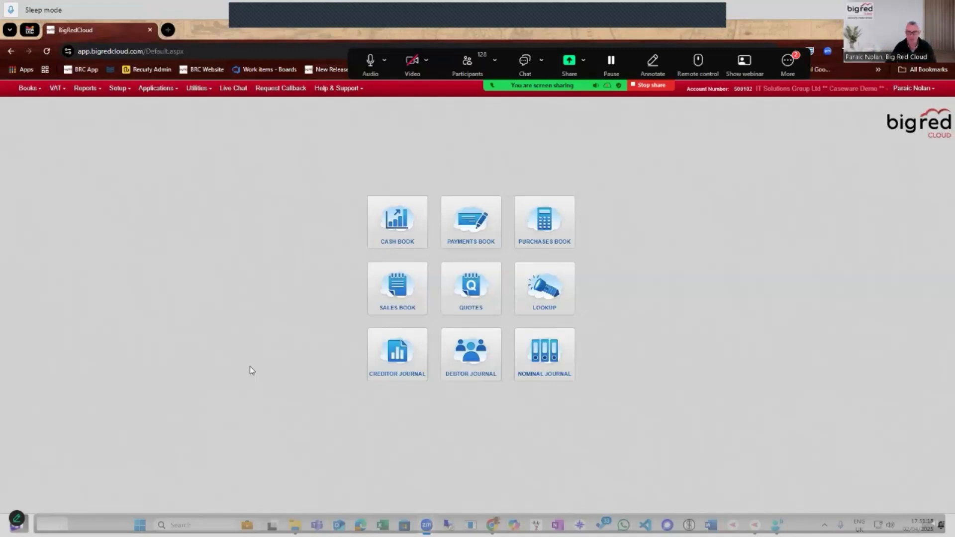
Step: Open the Purchases Book for June 2020, bring up a blank purchase entry form and cancel it
left_click(550, 233)
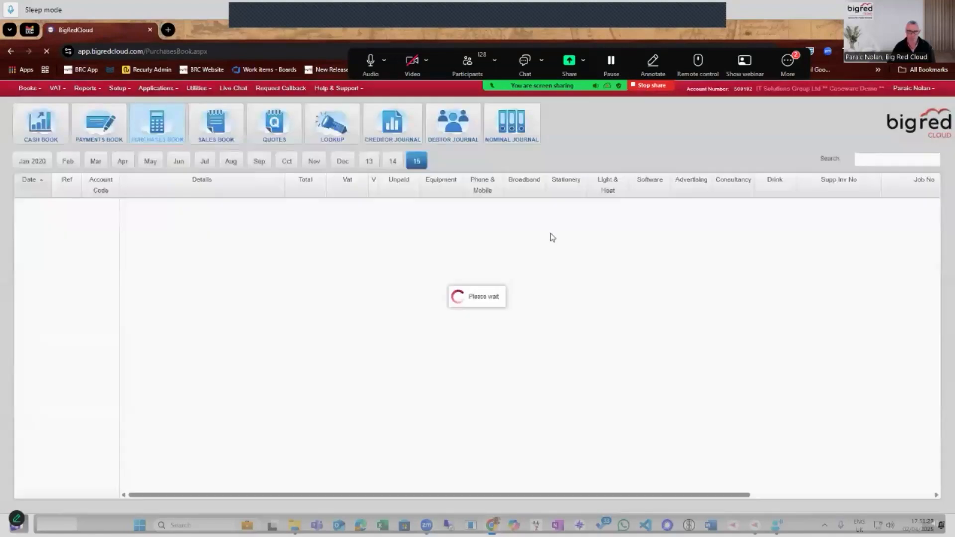
left_click(180, 165)
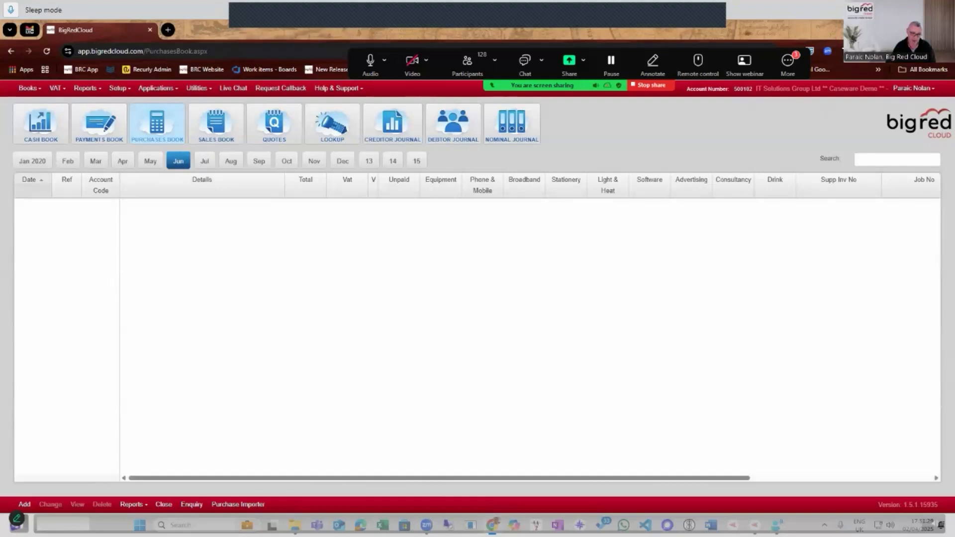
left_click(27, 506)
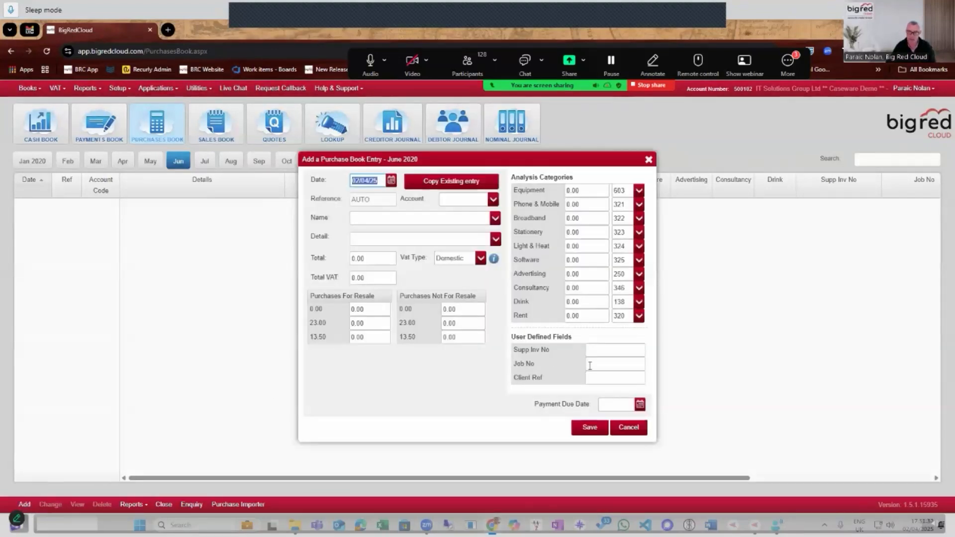
left_click(628, 428)
Step: Open the Purchase Importer, bring up the file chooser for uploading documents and dismiss it
left_click(234, 505)
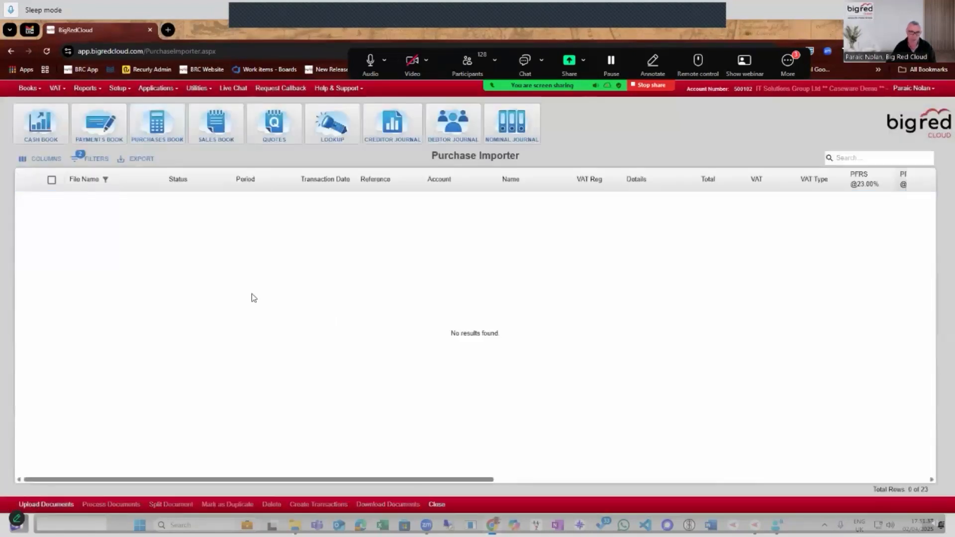
left_click(59, 505)
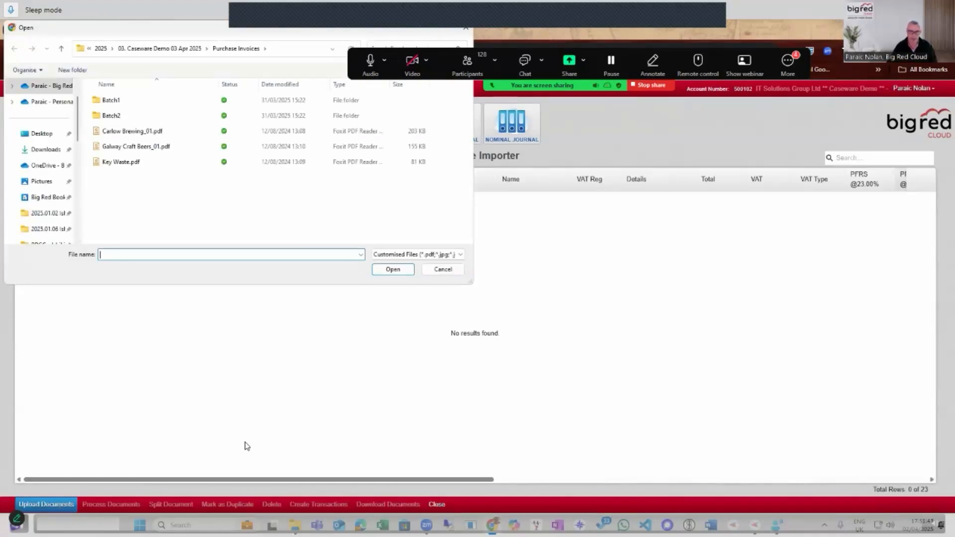
key("Escape")
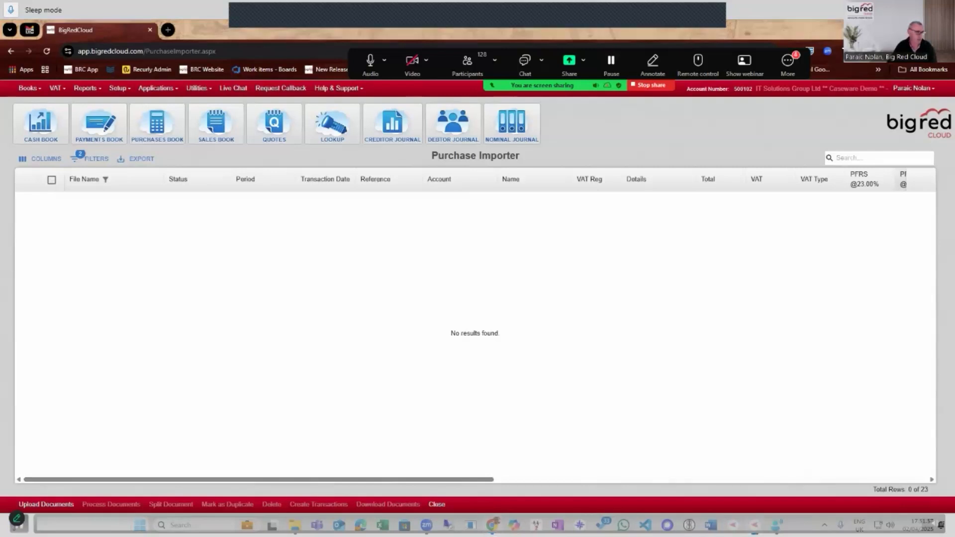
Step: Place the phone mirroring window over the importer, magnify it, outline the Big Red Cloud app in red, and exit the magnified view
left_click_drag(337, 159, 428, 88)
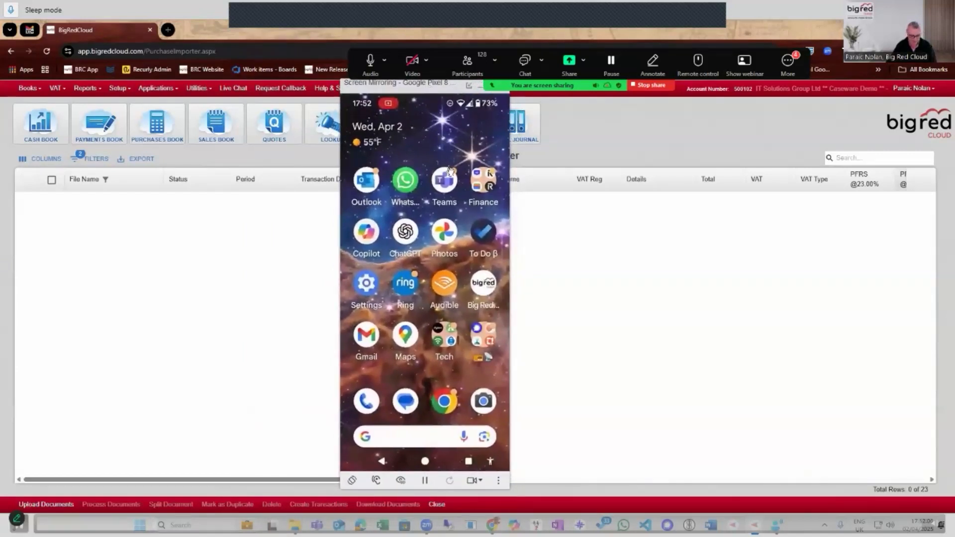
key("ctrl+1")
left_click(487, 270)
mouse_move(428, 252)
left_mouse_down()
mouse_move(463, 309)
mouse_move(541, 395)
mouse_move(542, 366)
left_mouse_up()
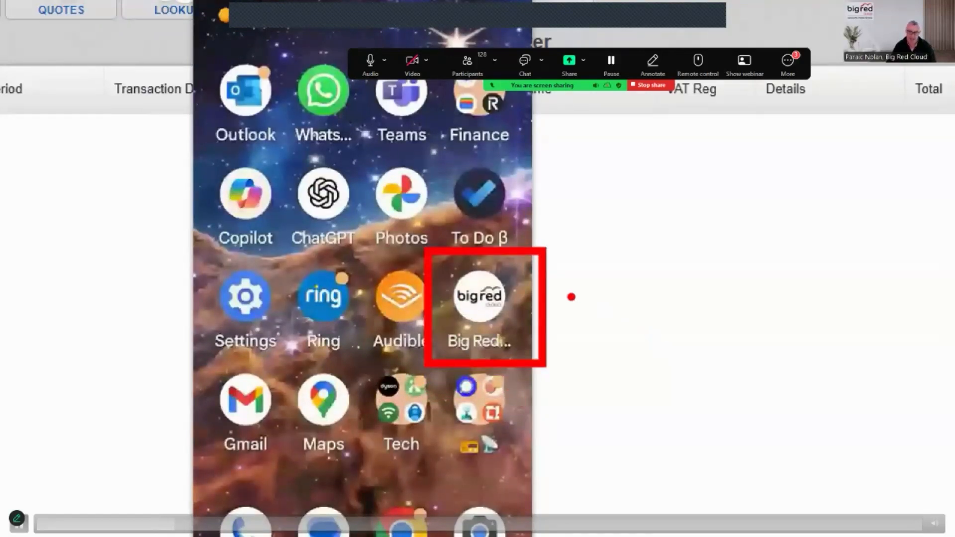
key("Escape")
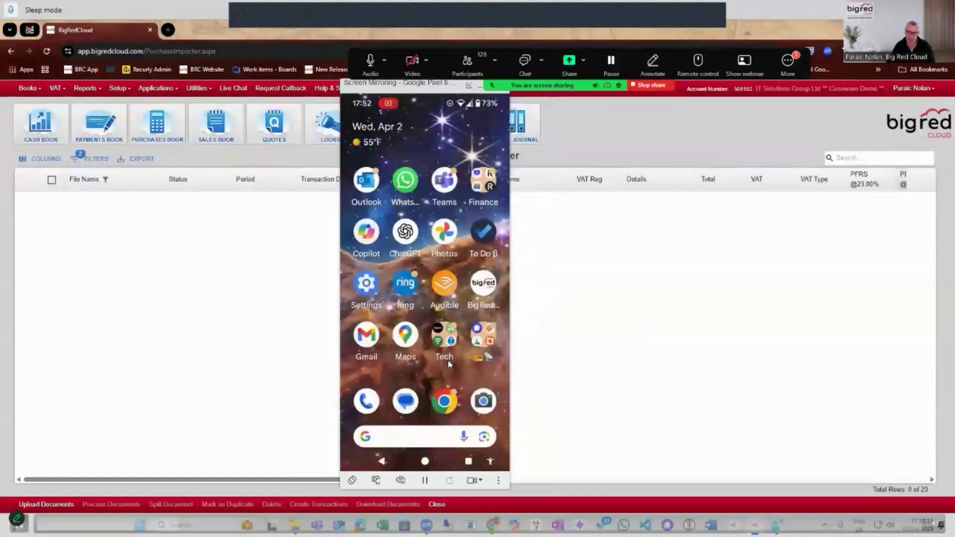
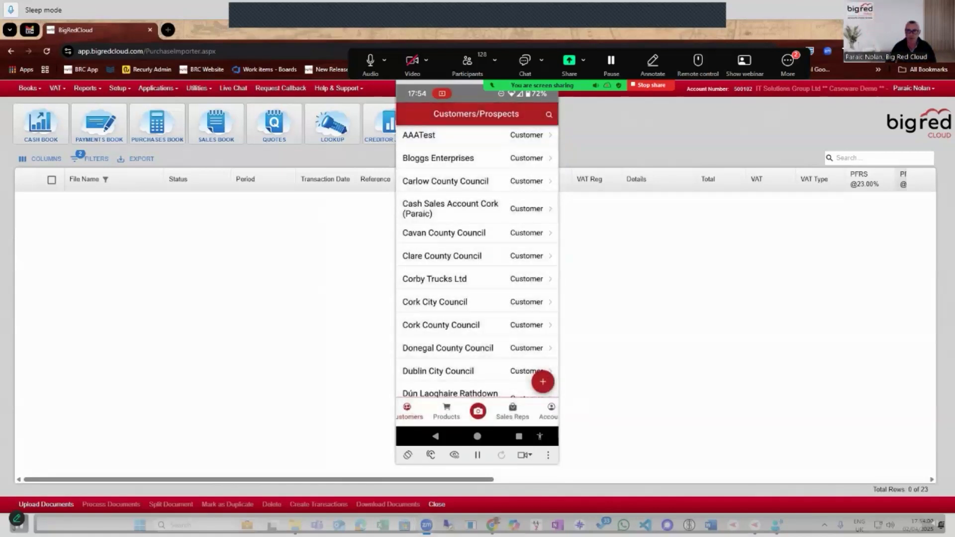
Step: Move the phone mirroring window off the screen and reload the Purchase Importer's document list
left_click_drag(456, 82, 1, 92)
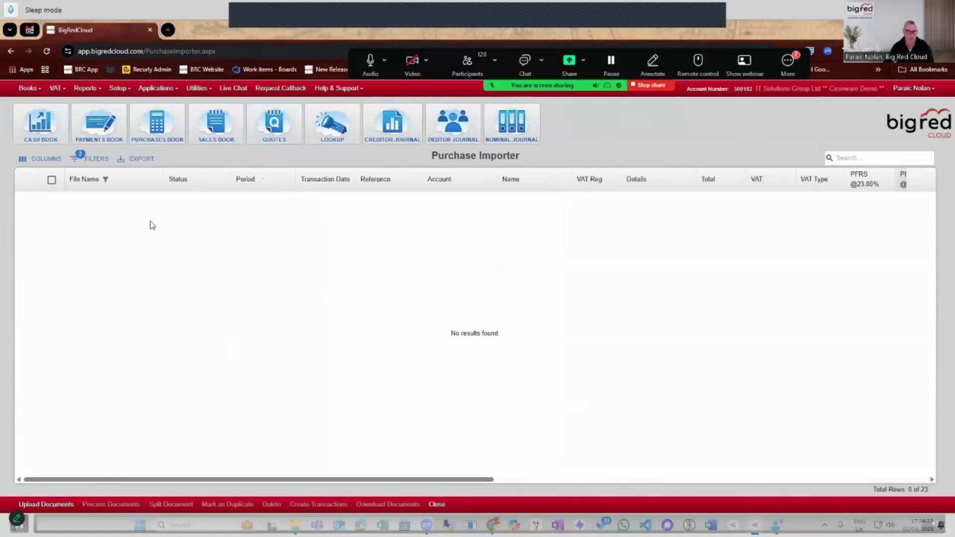
left_click(46, 50)
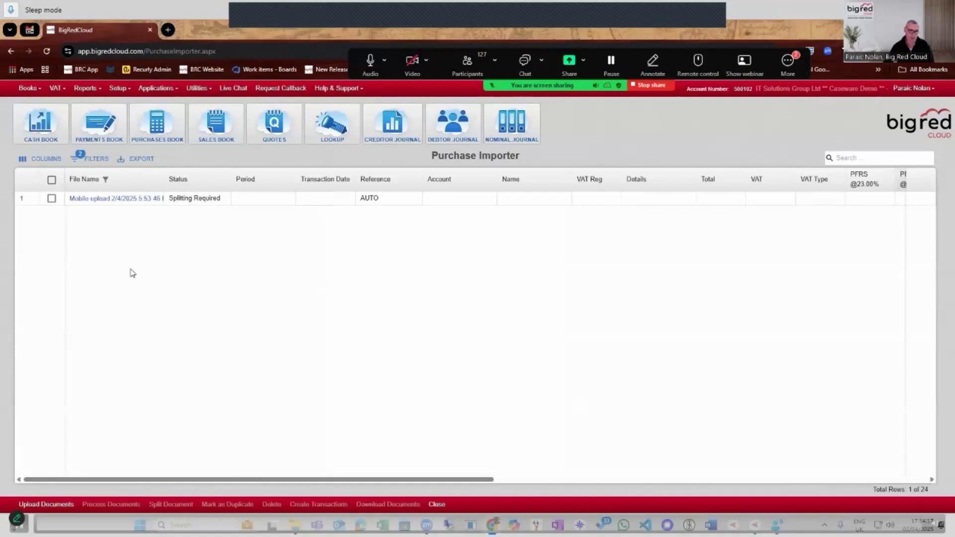
Step: Preview all three pages of the mobile upload, inspect the KeyWaste invoice on page 3 more closely, and close the preview
left_click(97, 199)
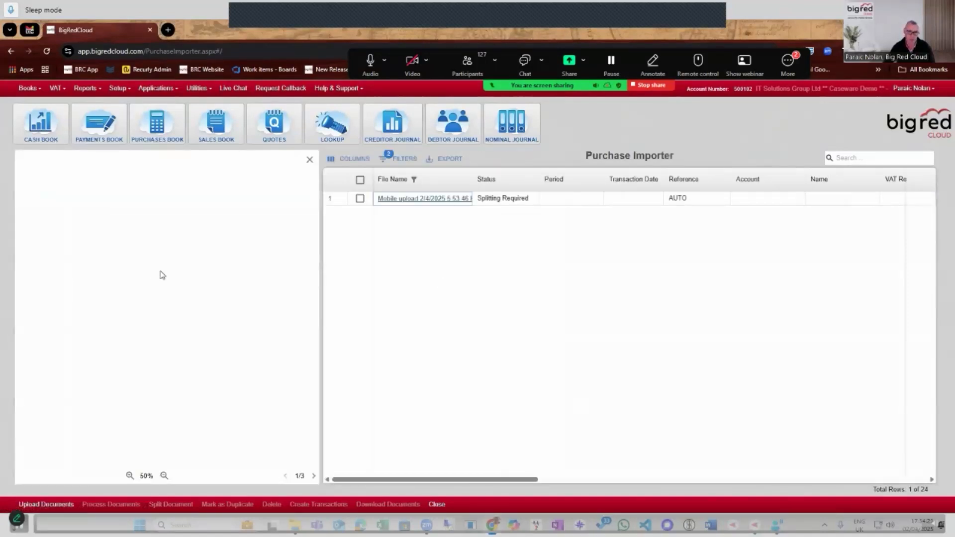
left_click(312, 477)
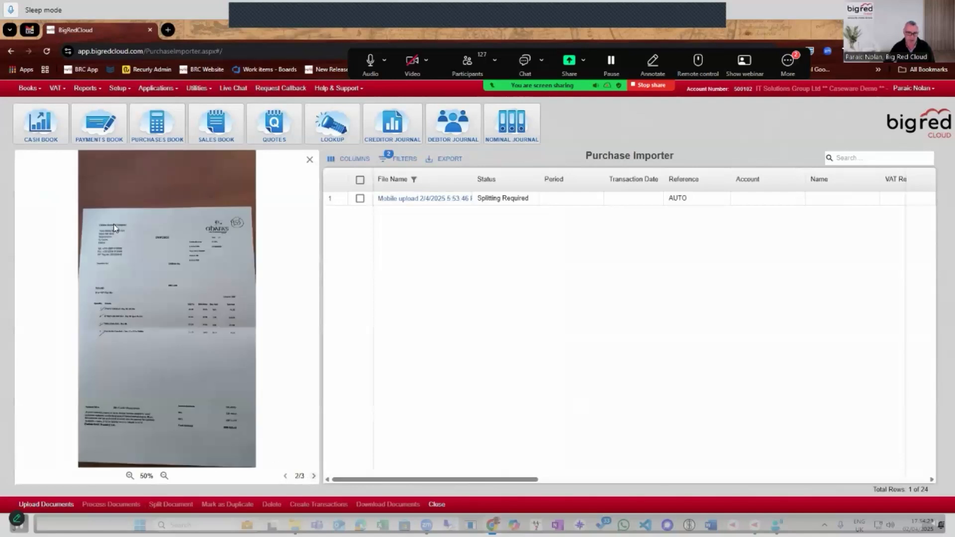
left_click(313, 476)
scroll(206, 275, "up", 3)
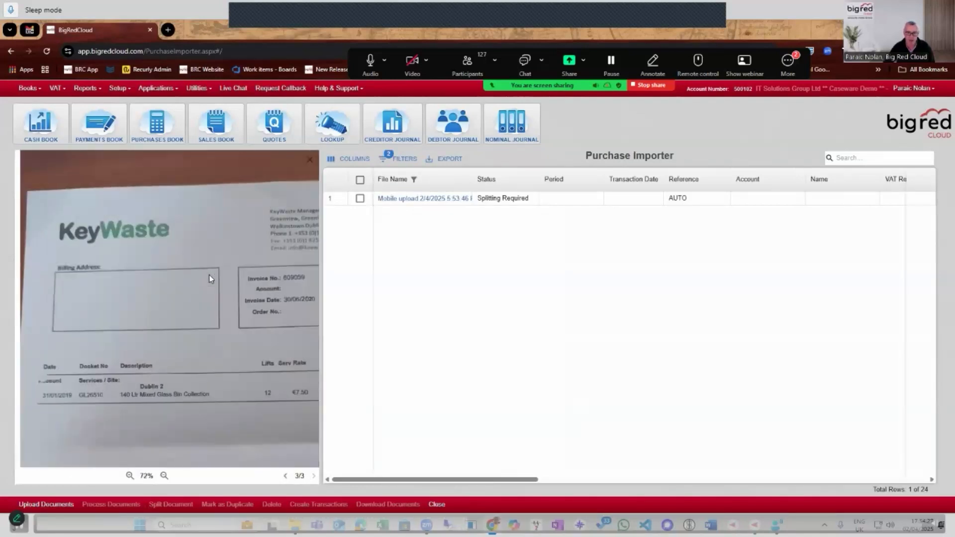
scroll(276, 299, "down", 2)
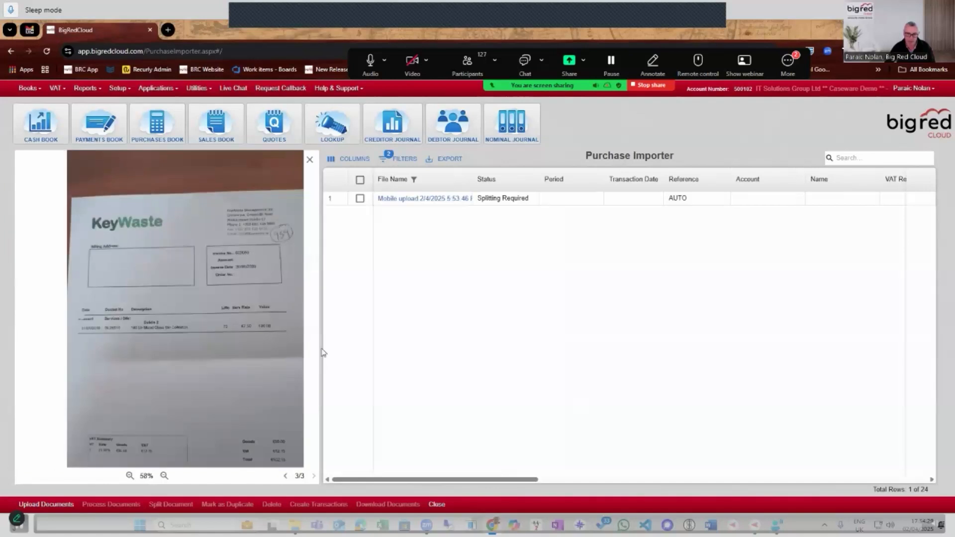
left_click(309, 159)
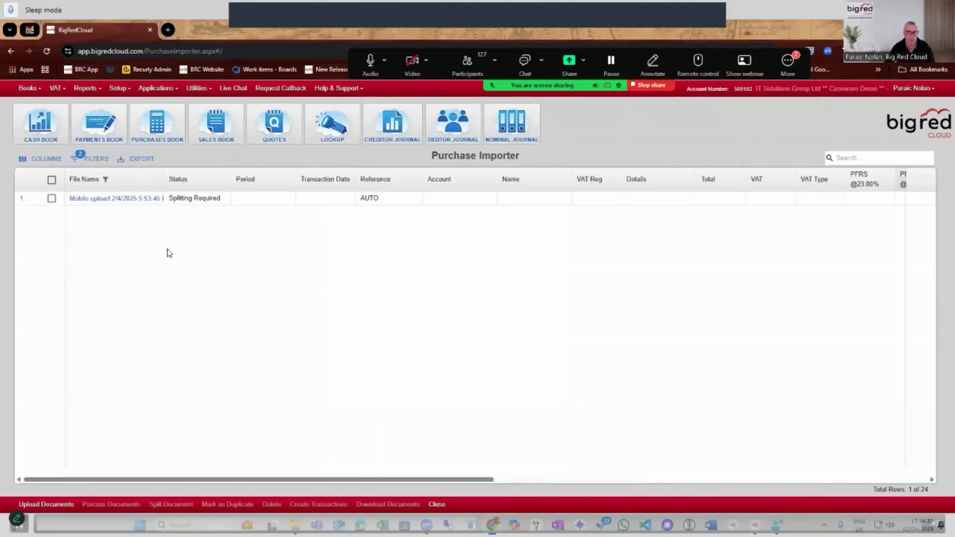
Step: Select the mobile upload, check its pages, and split it into three sub-files of one page each
left_click(185, 198)
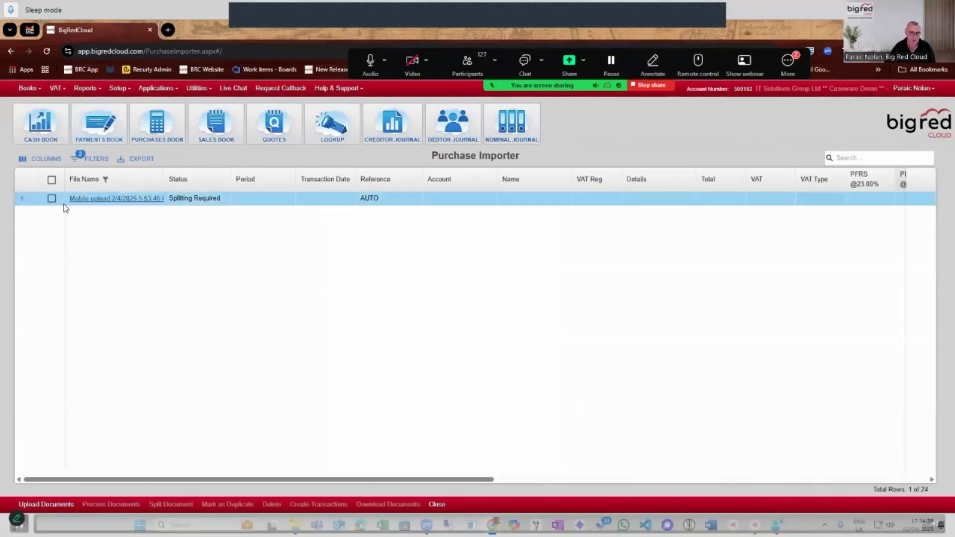
left_click(51, 200)
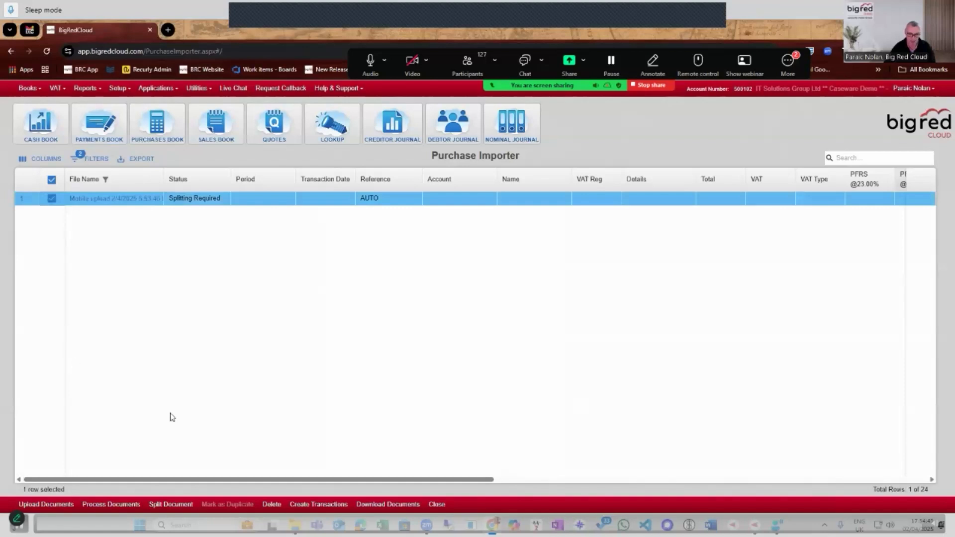
left_click(171, 504)
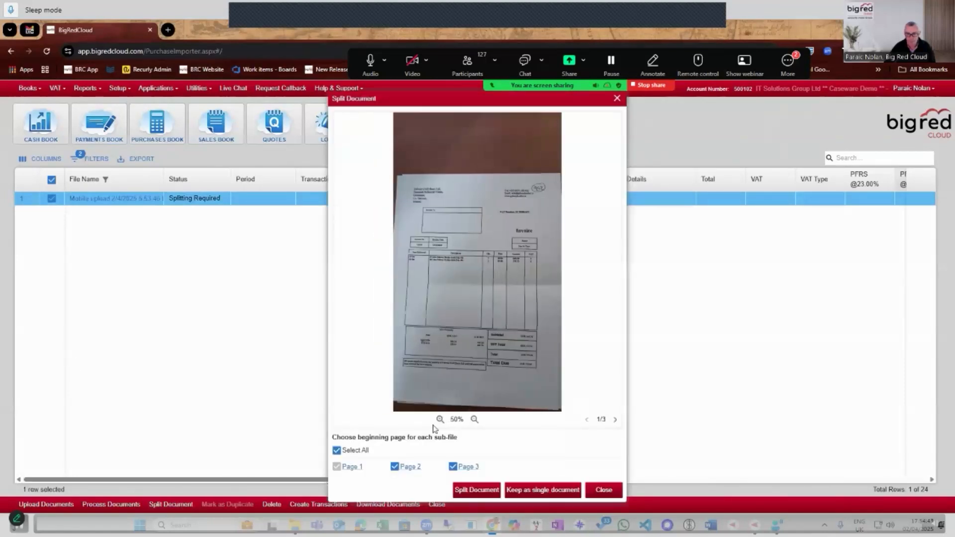
left_click(615, 419)
left_click(615, 420)
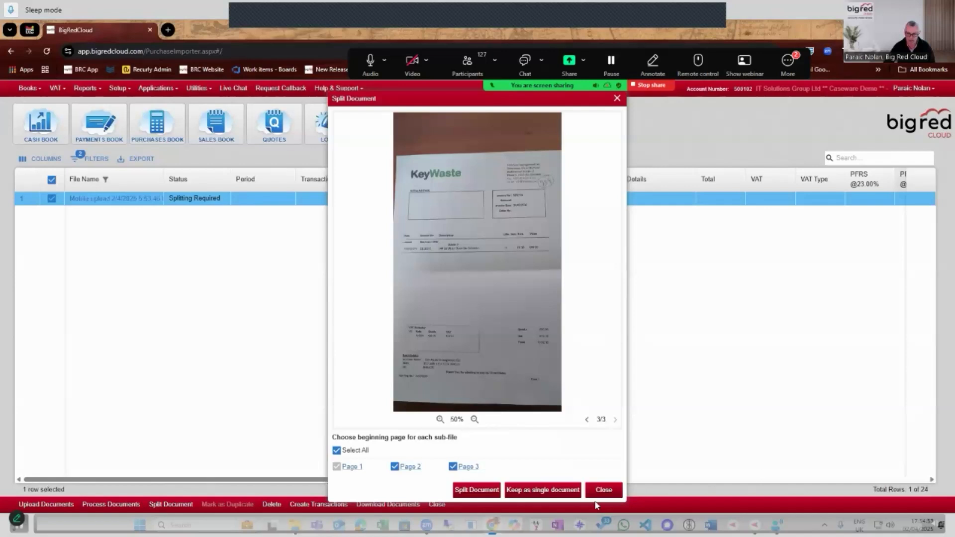
left_click(477, 489)
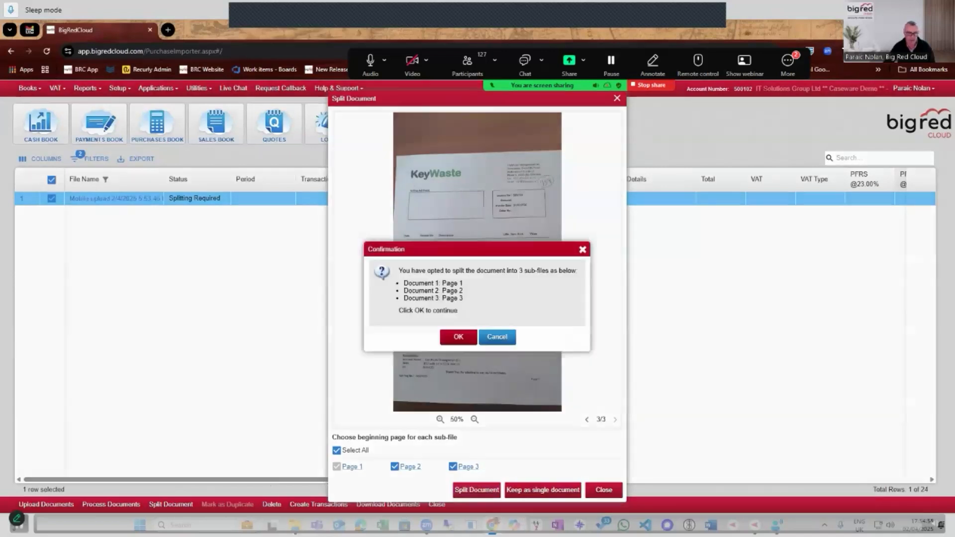
left_click(459, 337)
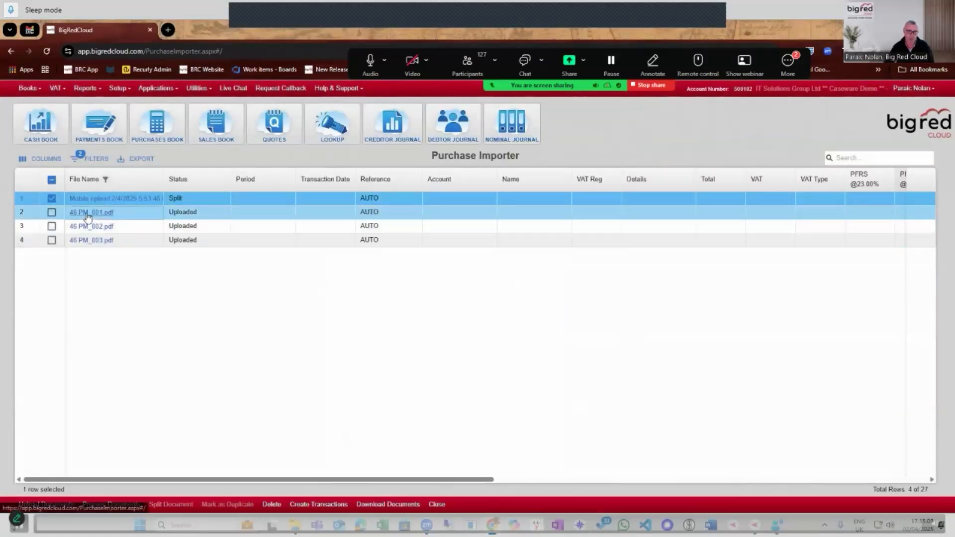
Step: Preview and close 46 PM_001.pdf, and send the three split documents, 46 PM_001.pdf to 46 PM_003.pdf, for processing
left_click(87, 215)
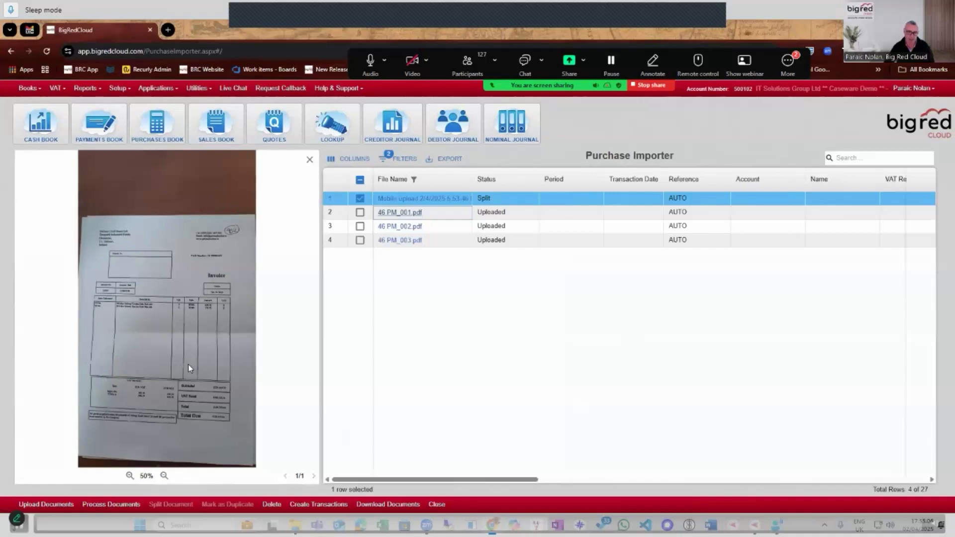
left_click(309, 160)
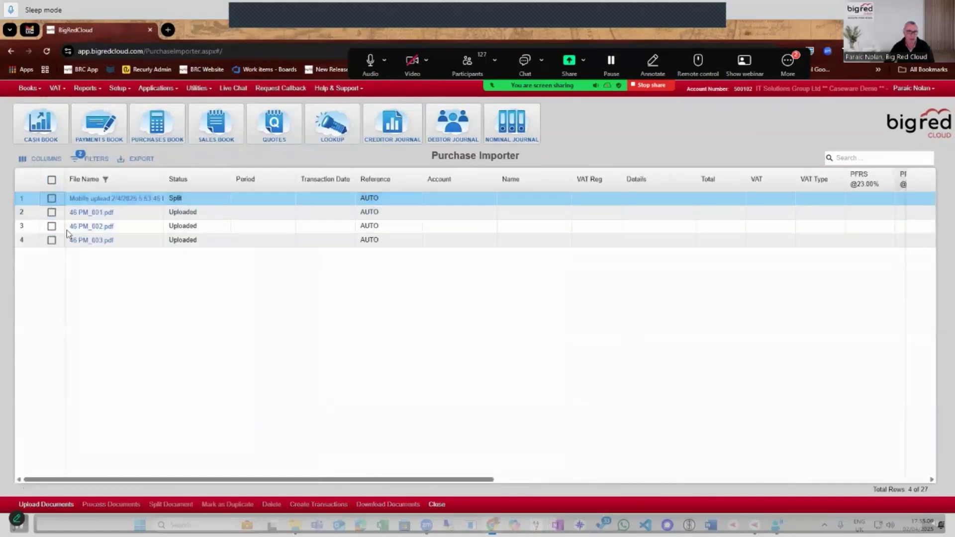
left_click(51, 212)
left_click(52, 226)
left_click(52, 240)
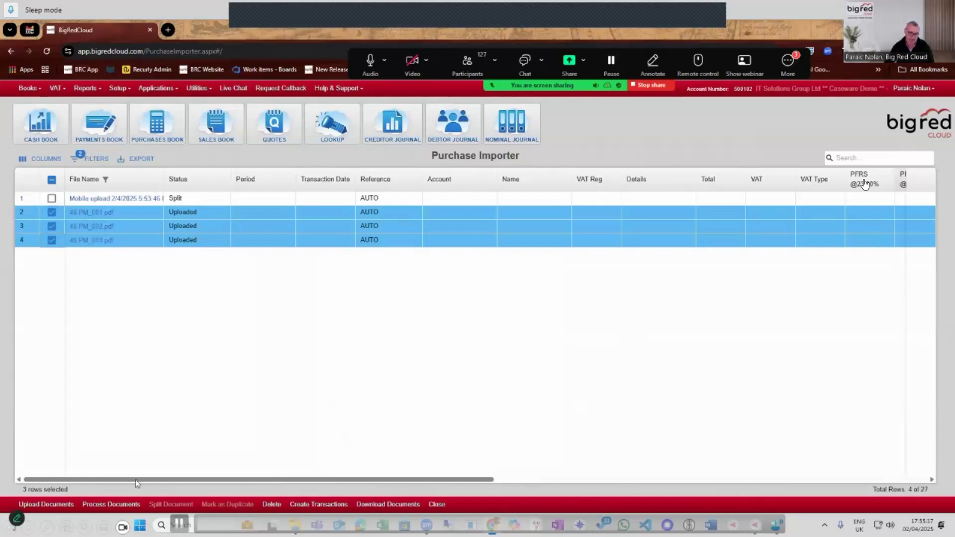
left_click(116, 505)
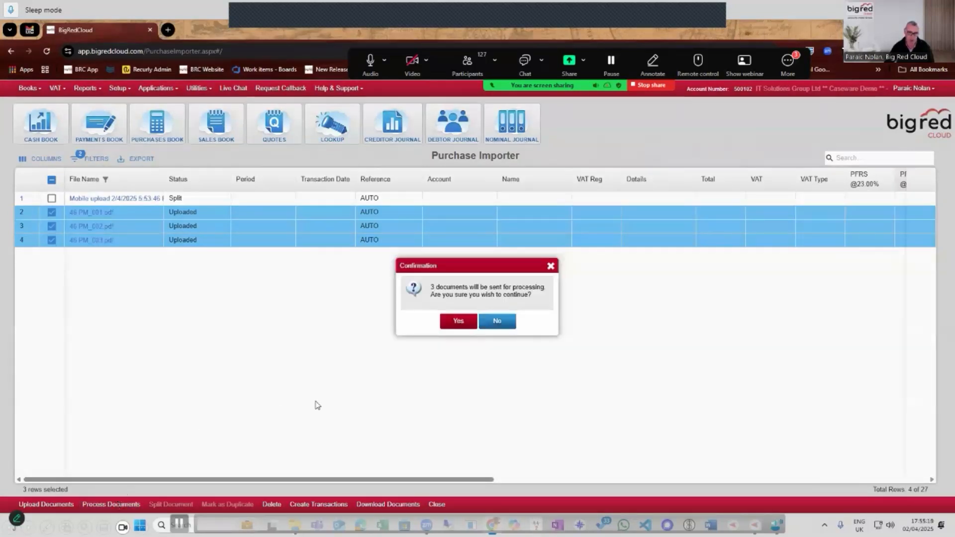
left_click(451, 322)
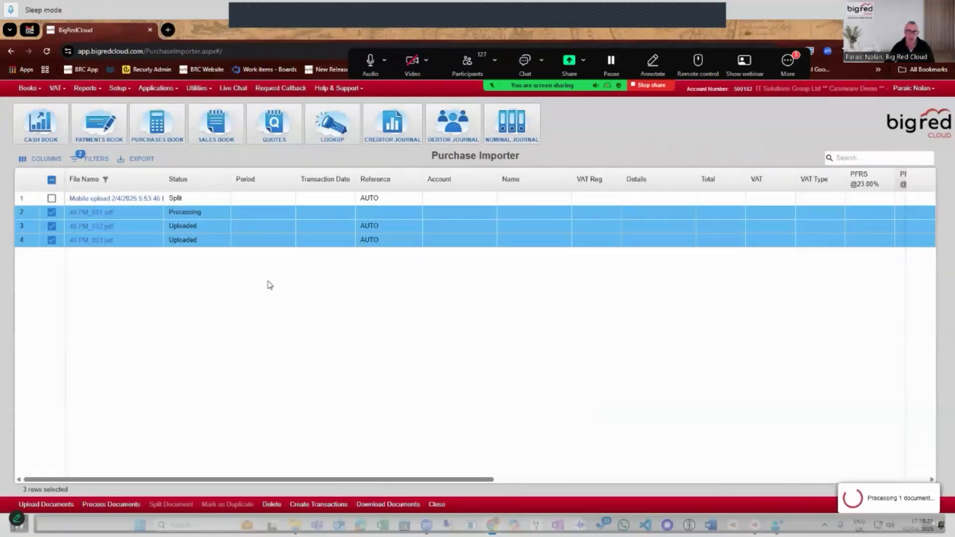
Step: Look up suppliers matching KEY, examine the Purchase Importer settings of KeyWaste Management Ltd and close the record
left_click(337, 140)
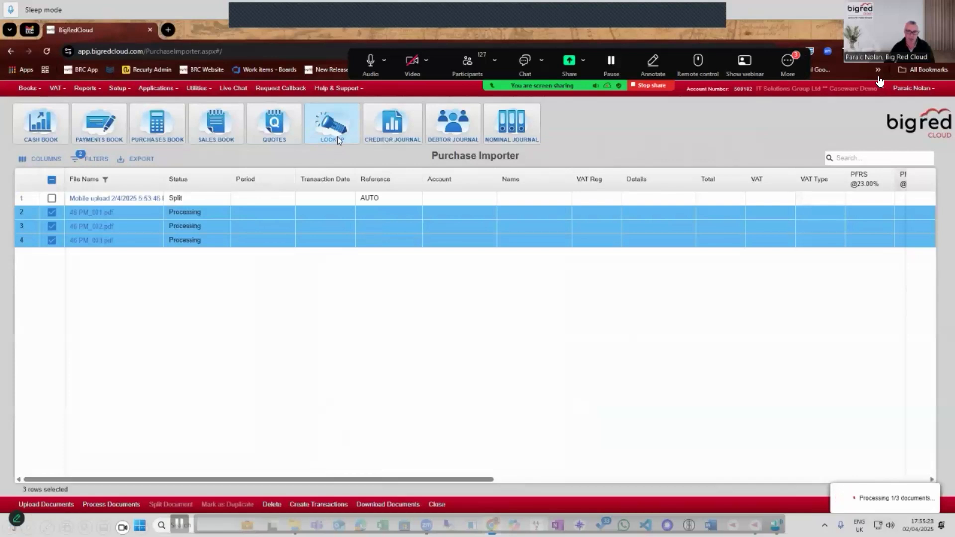
left_click(636, 442)
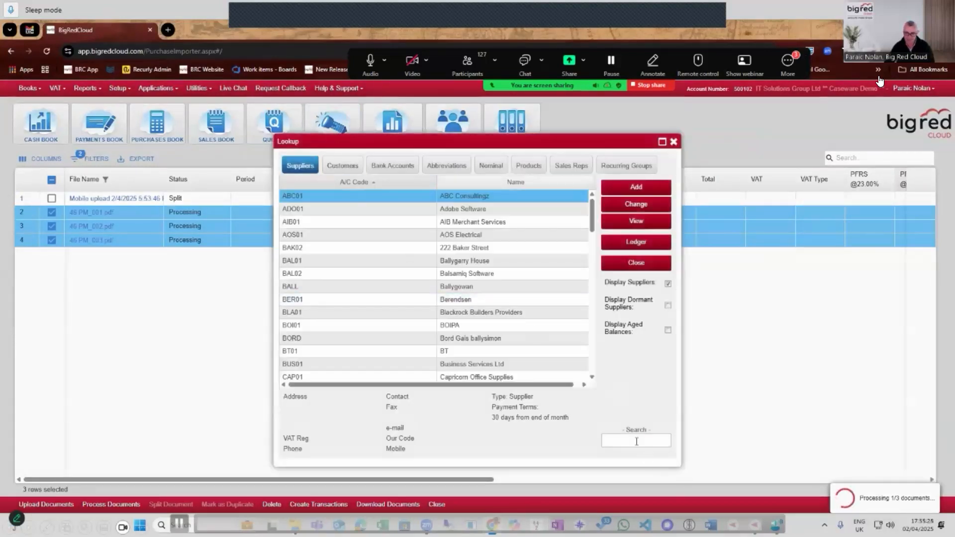
type("KEY")
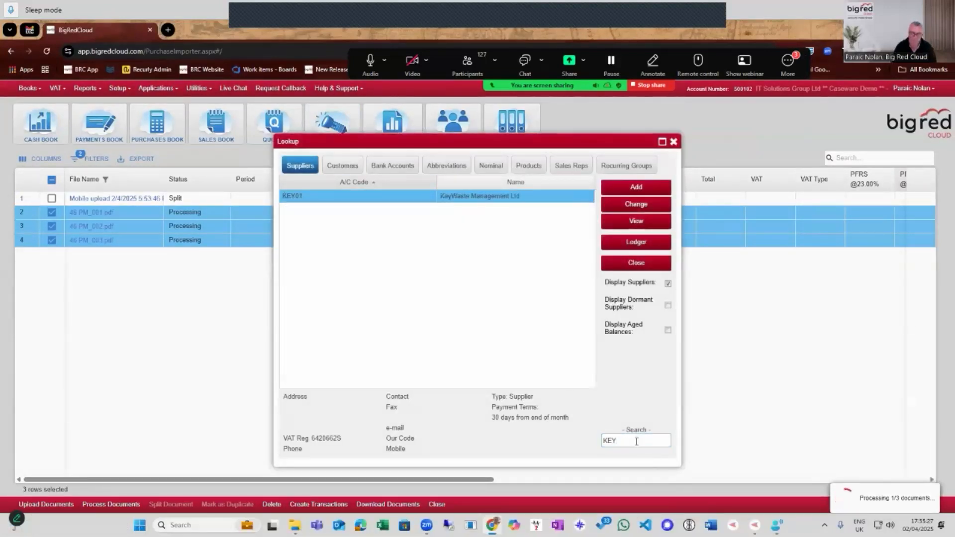
left_click(638, 208)
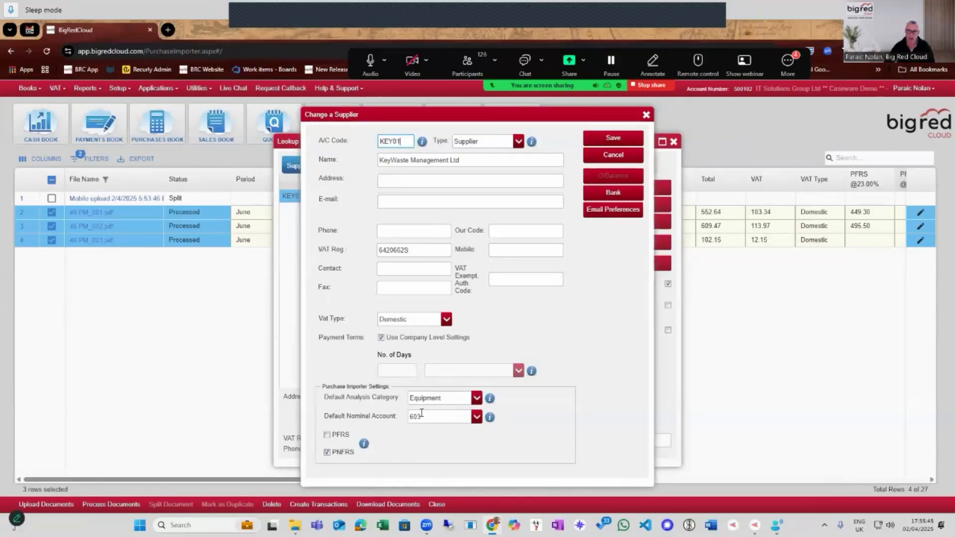
left_click(646, 114)
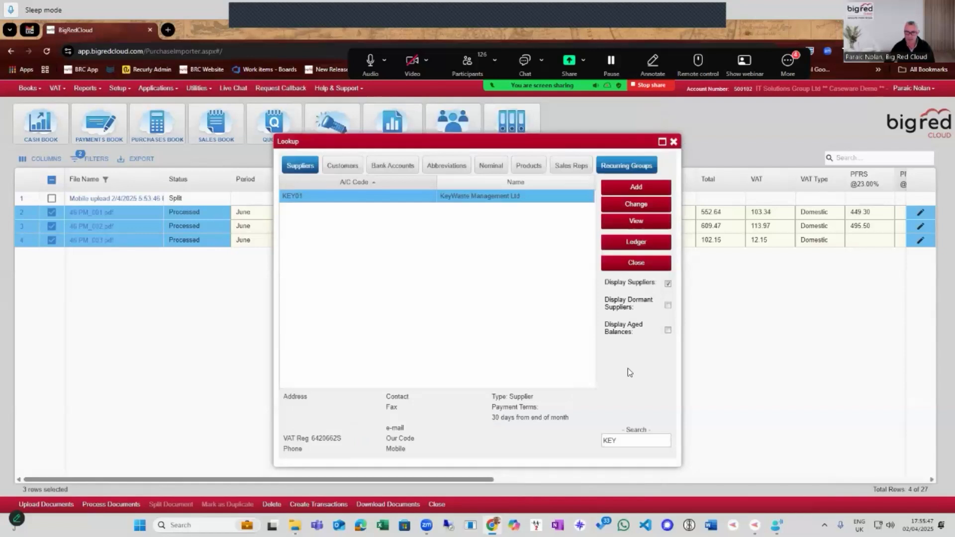
Step: Search the suppliers for CAR and open the O'Haras Carlow Brewing Company record to examine its Purchase Importer settings
left_click_drag(622, 440, 595, 442)
type("CAR")
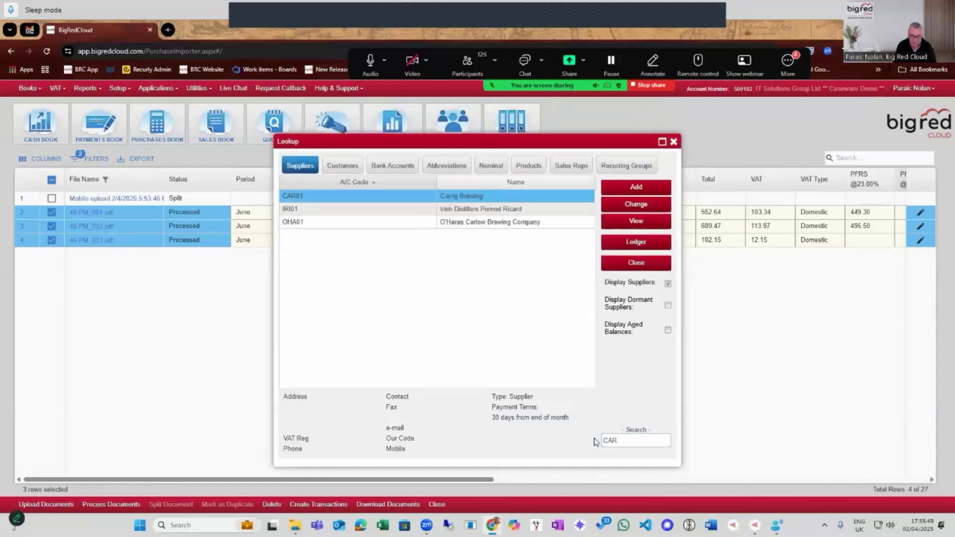
left_click(507, 222)
left_click(635, 204)
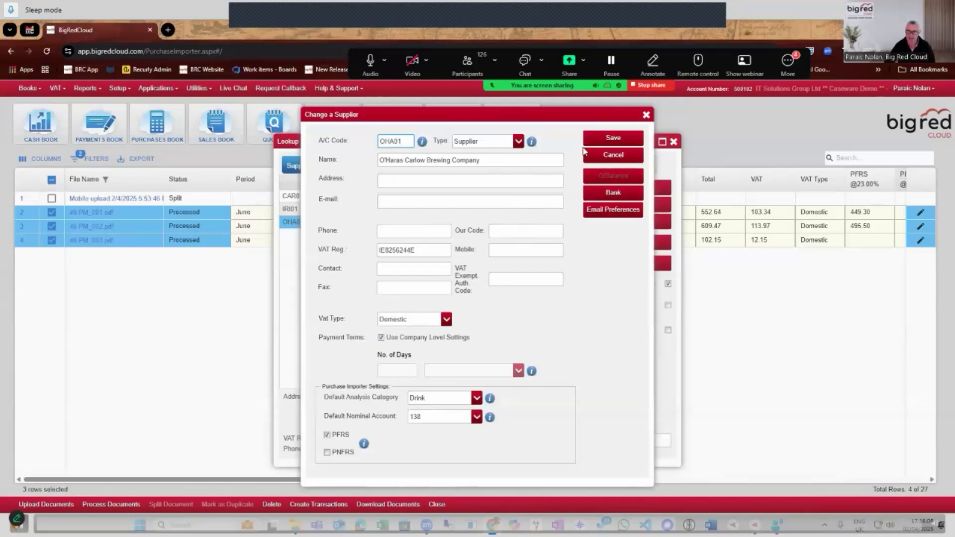
Step: Close the supplier record and lookup, and check the remaining columns of the processed invoices, widening the Upload Method column
left_click(645, 114)
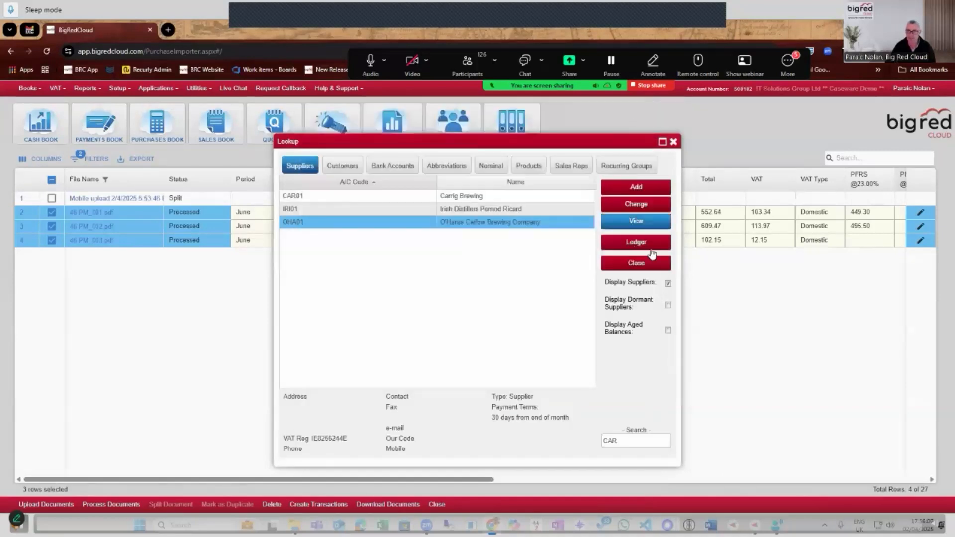
left_click(643, 266)
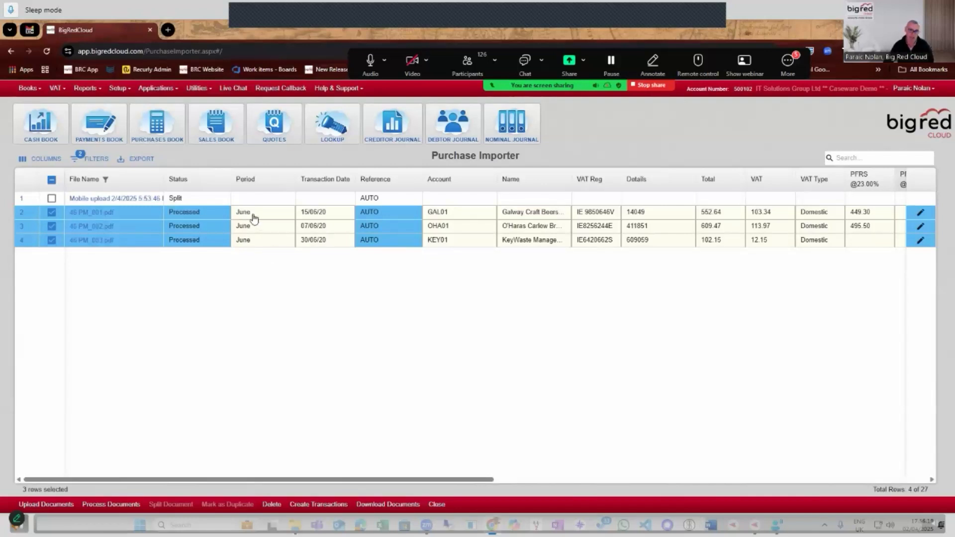
left_click_drag(318, 480, 564, 486)
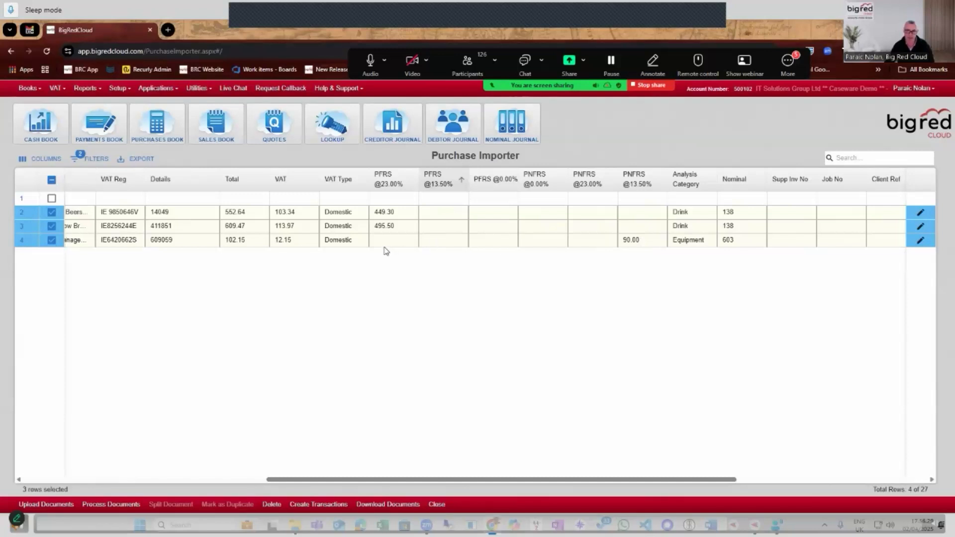
left_click_drag(510, 485, 737, 501)
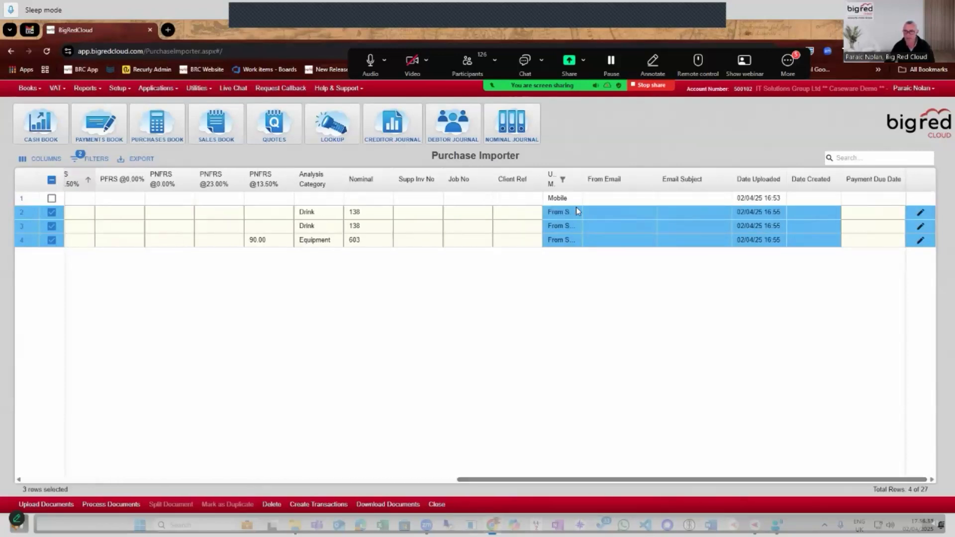
left_click_drag(583, 181, 679, 190)
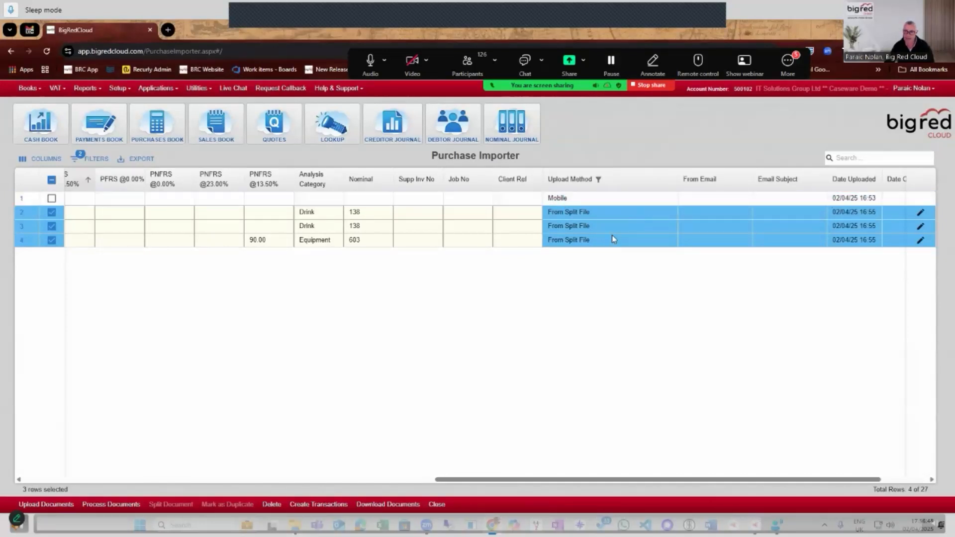
left_click_drag(671, 481, 216, 482)
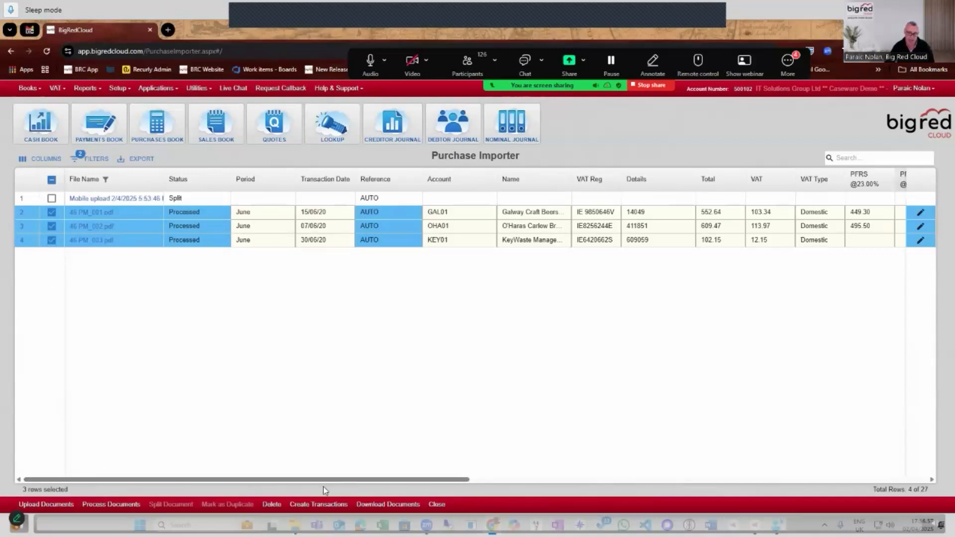
Step: Create transactions from the three selected processed invoices and open the June entries in the Purchases Book
left_click(313, 505)
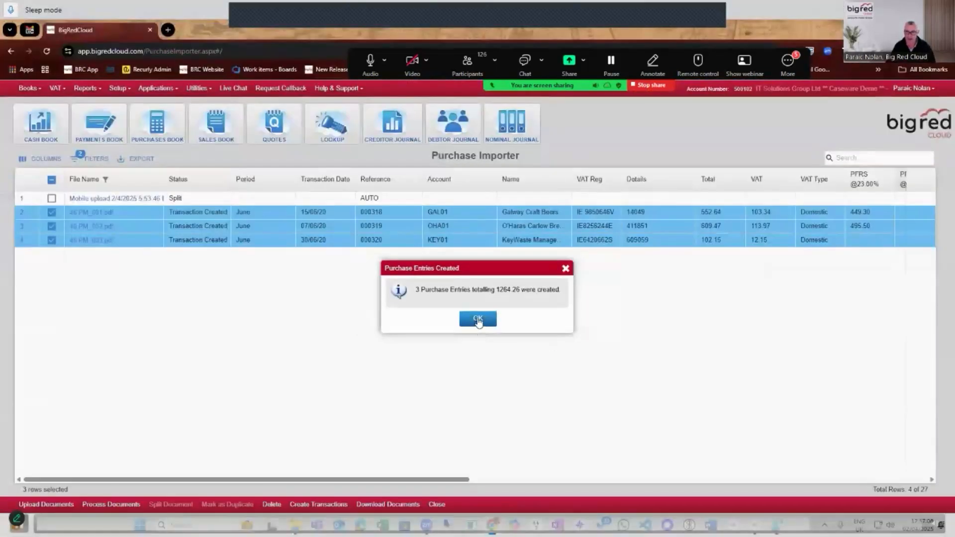
left_click(512, 298)
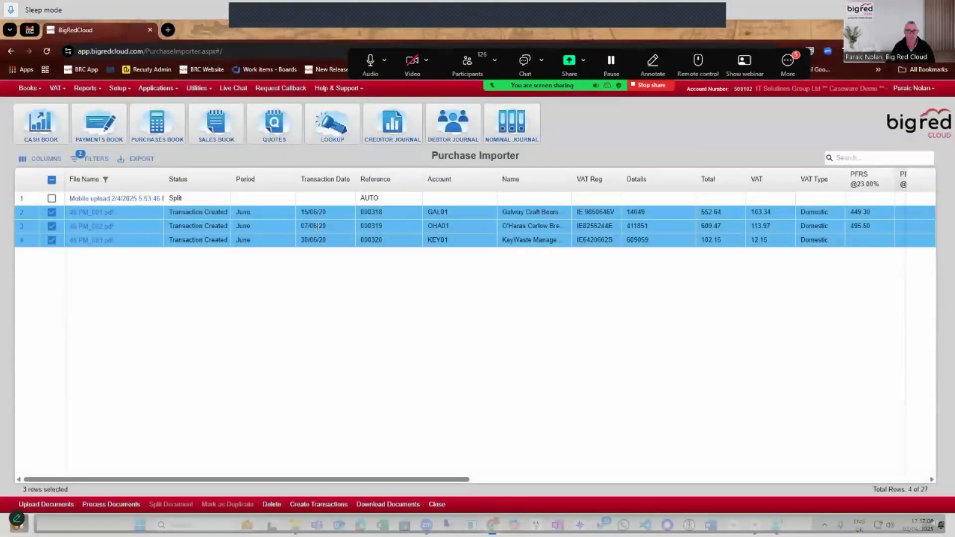
left_click(168, 137)
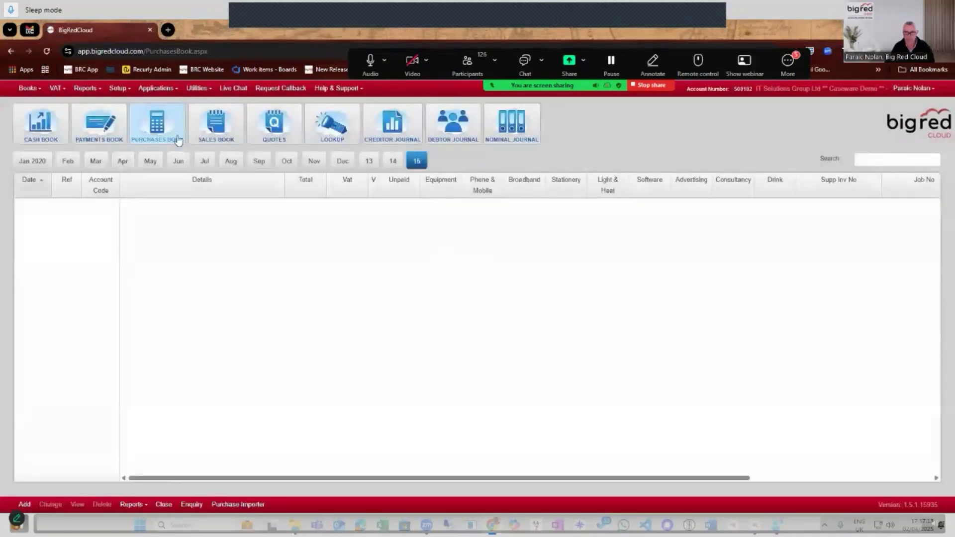
left_click(179, 162)
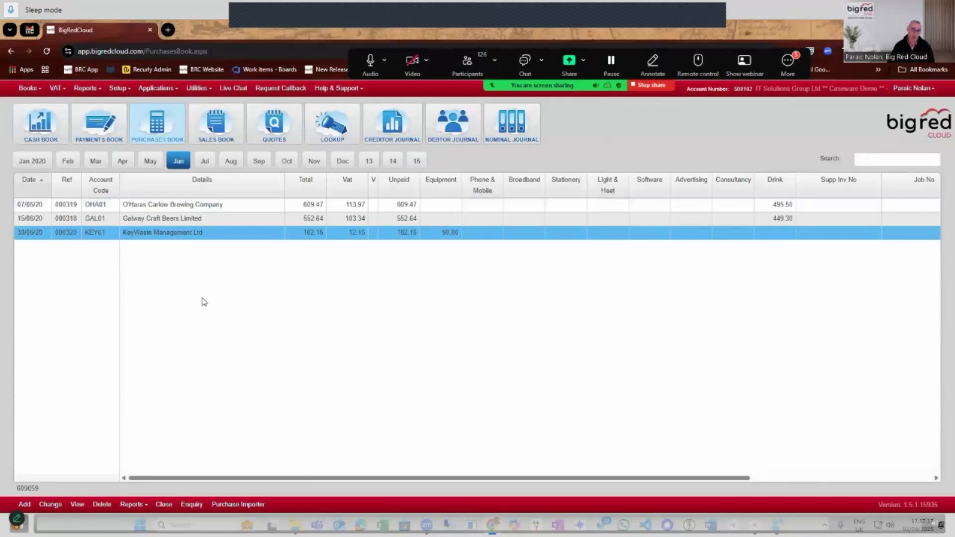
Step: View the O'Haras Carlow Brewing Company purchase entry, inspect its attached invoice document, and close both
left_click(196, 204)
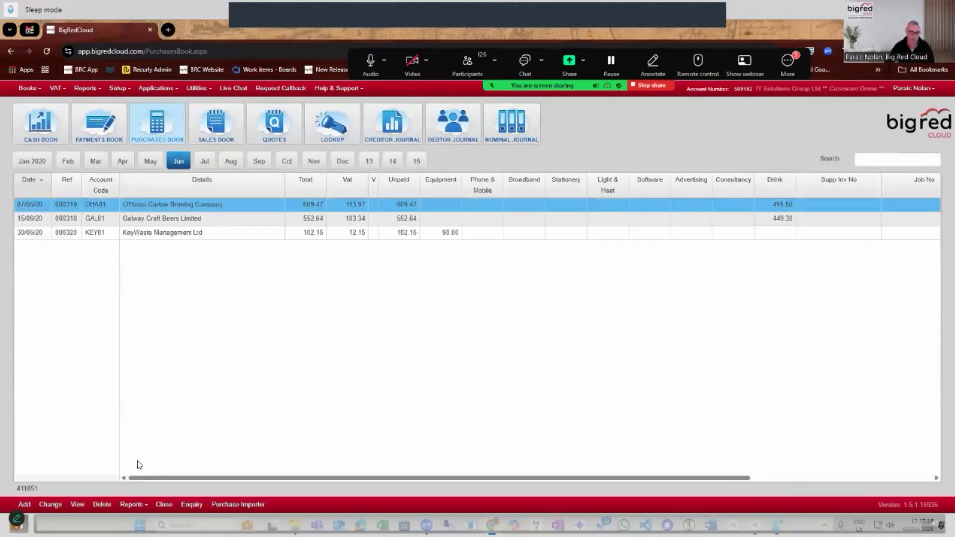
left_click(77, 505)
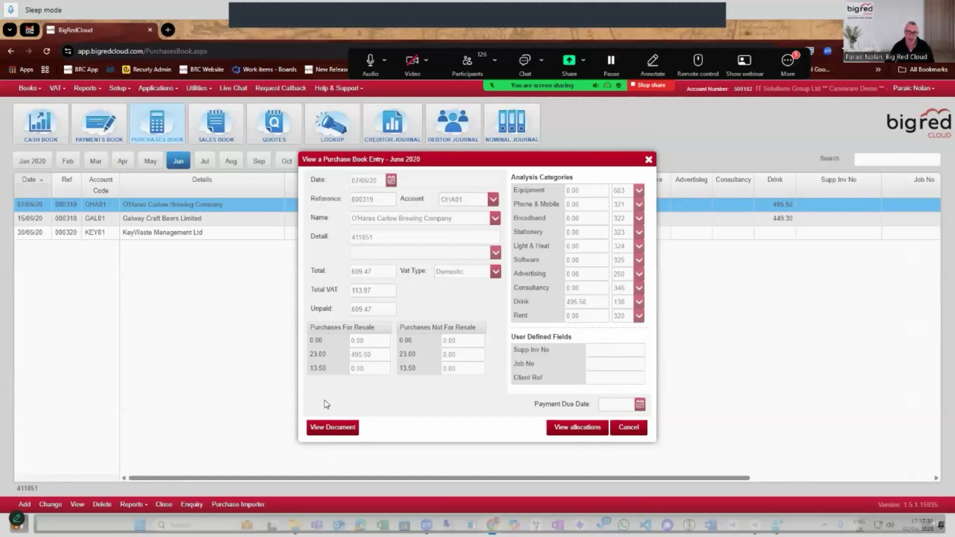
left_click(326, 428)
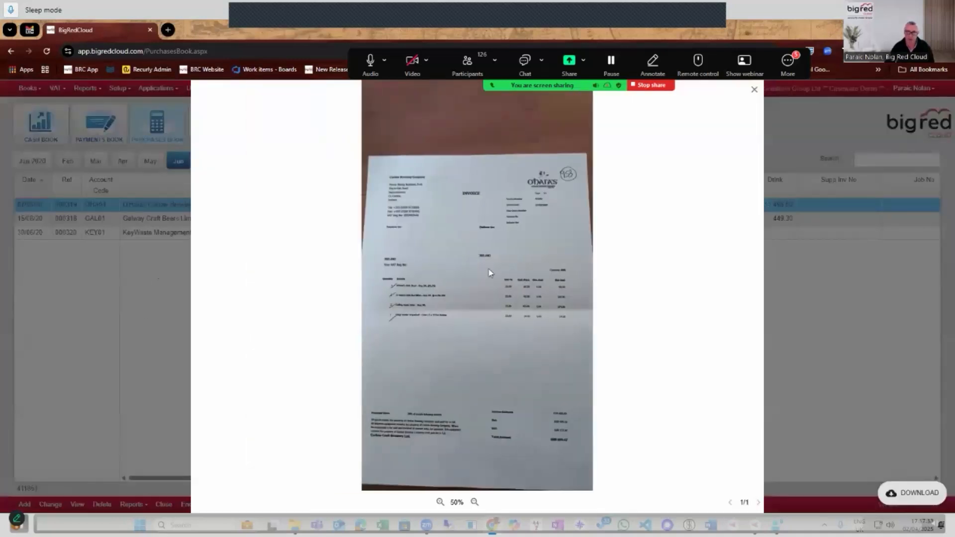
scroll(486, 277, "up", 8)
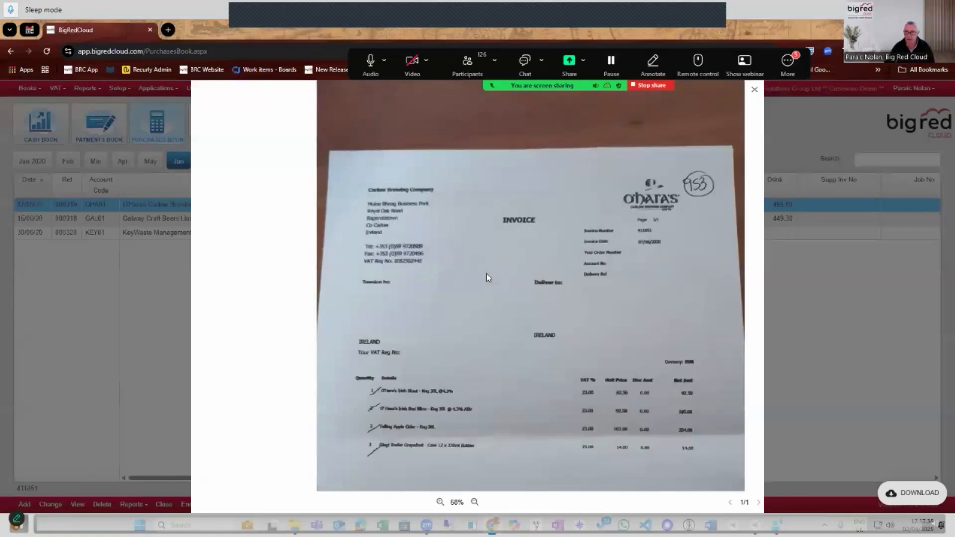
scroll(486, 277, "down", 5)
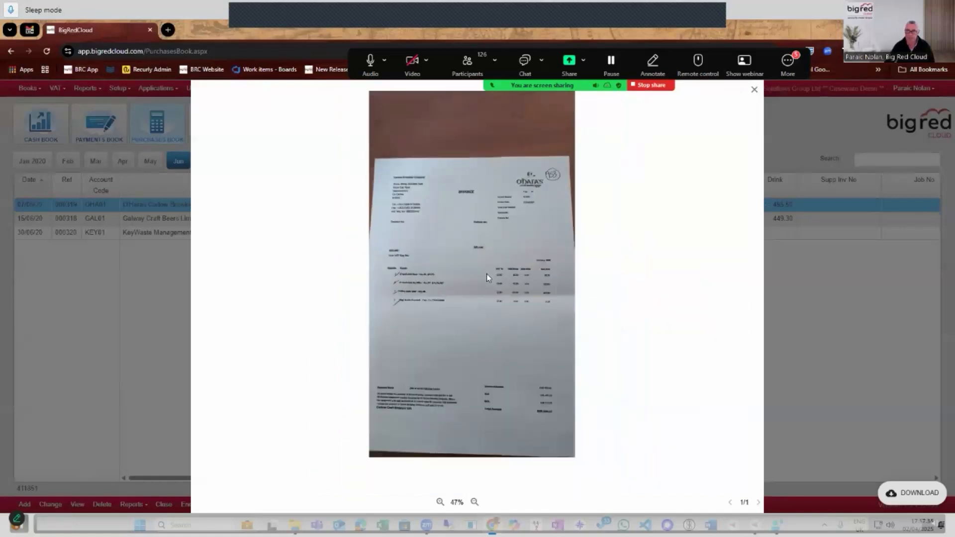
left_click(754, 92)
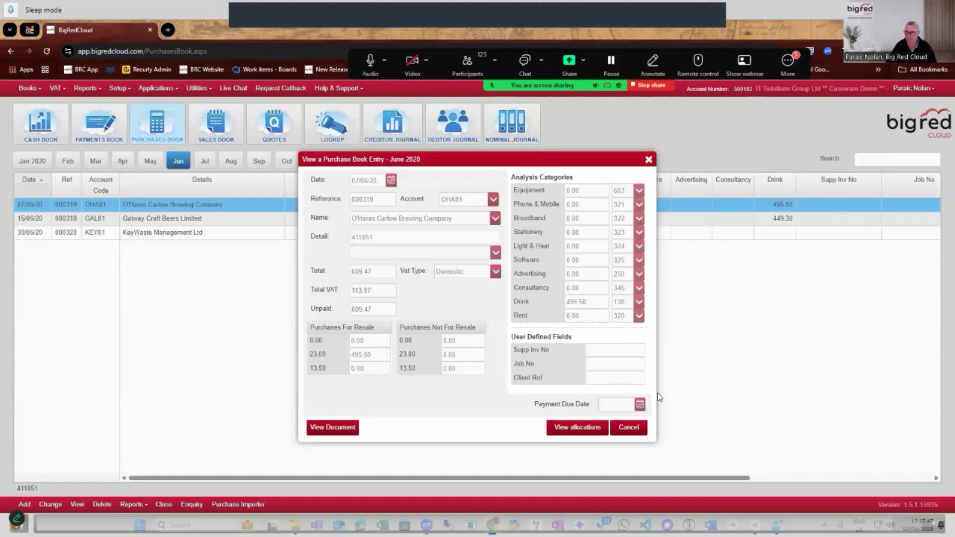
left_click(629, 427)
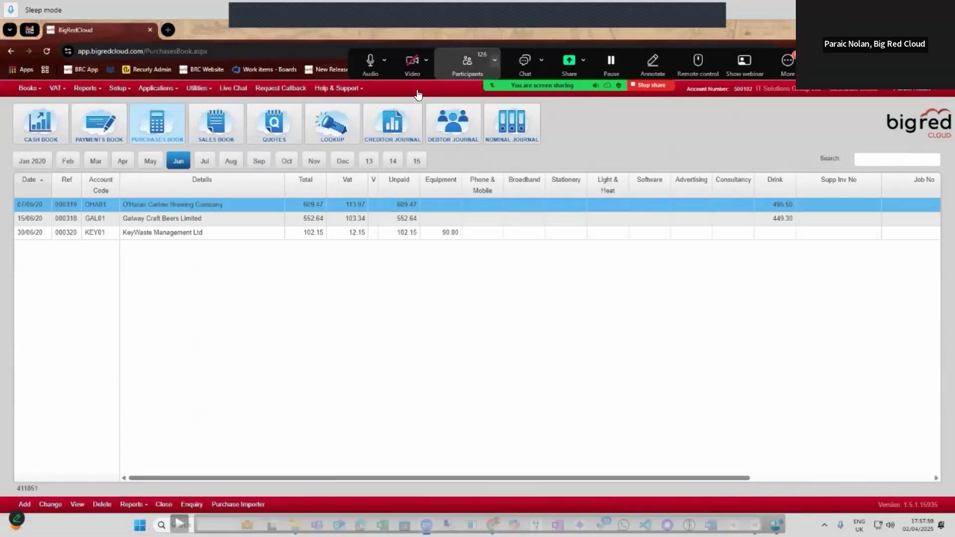
left_click(416, 69)
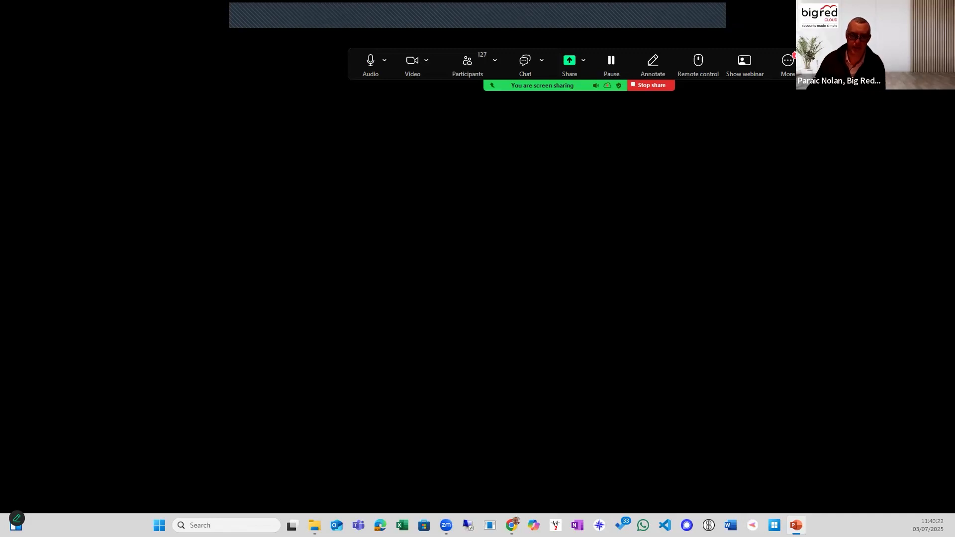
key("alt+Tab")
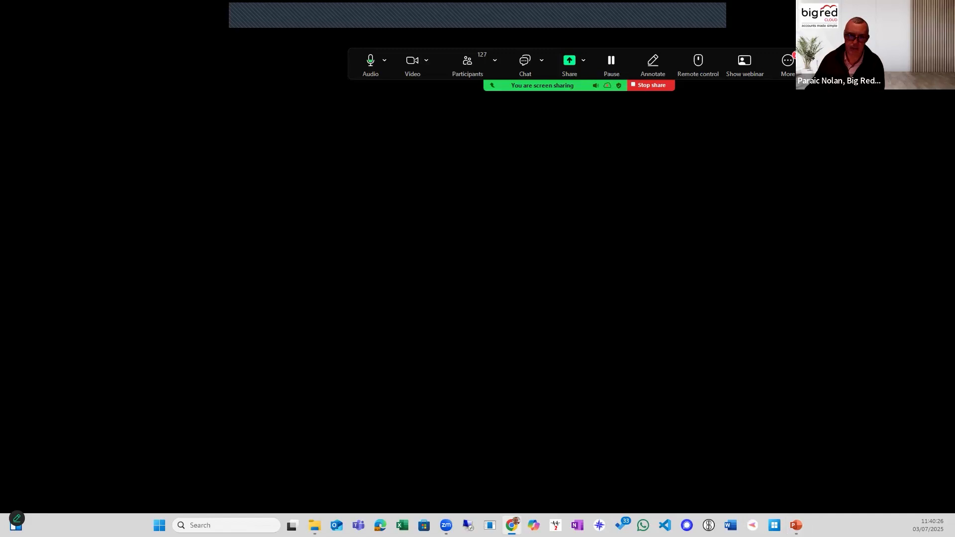
left_click(639, 85)
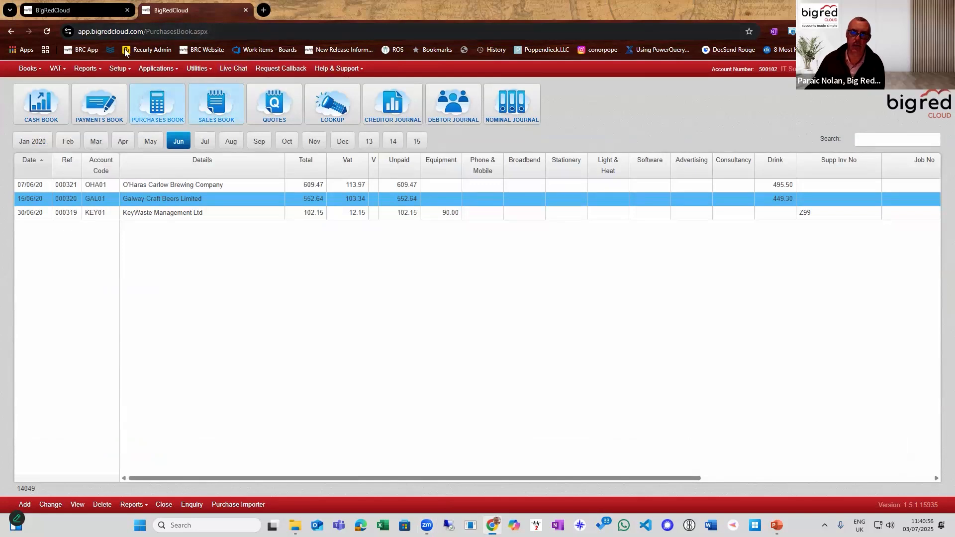
Step: Return to the Purchase Importer and filter the documents to those whose Date Uploaded contains 03/07
left_click(50, 35)
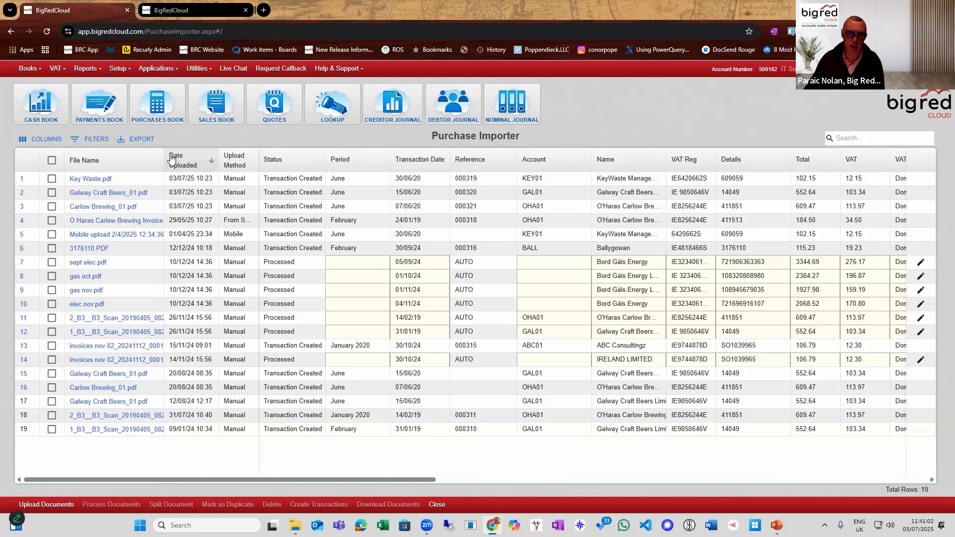
left_click(98, 144)
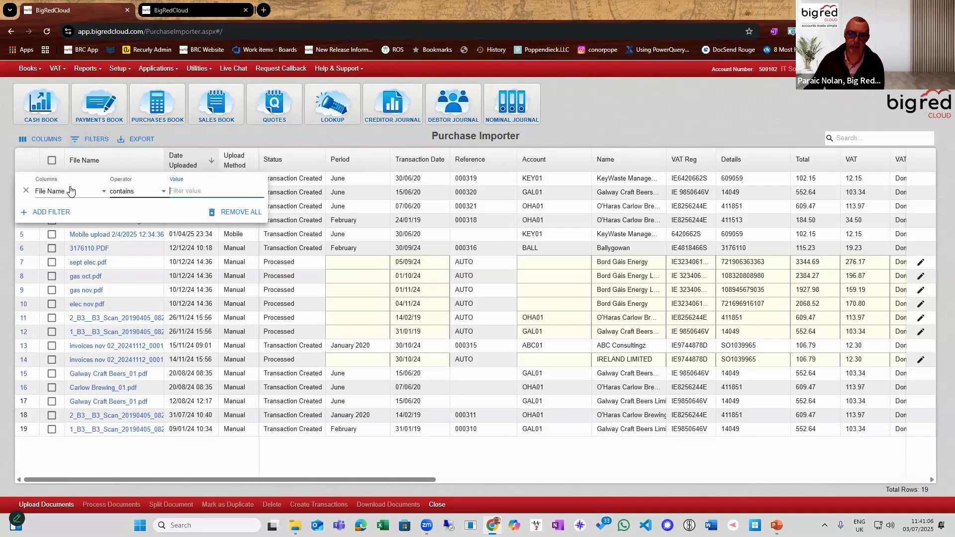
left_click(95, 197)
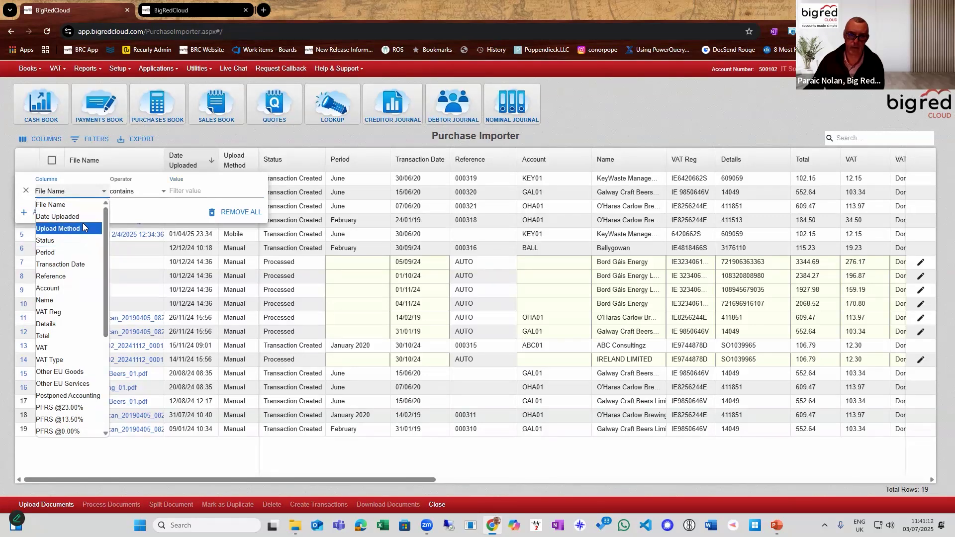
left_click(65, 216)
left_click(190, 189)
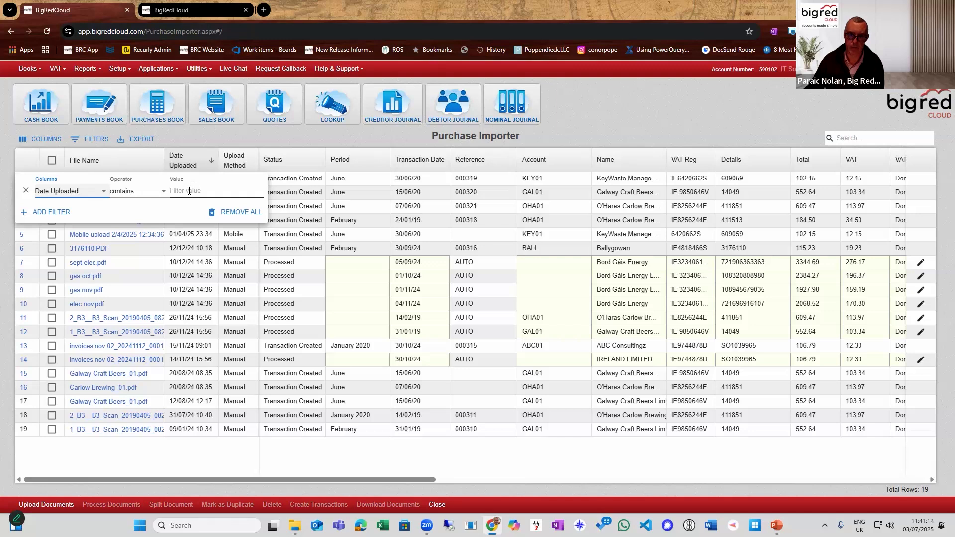
type("07")
key("BackSpace")
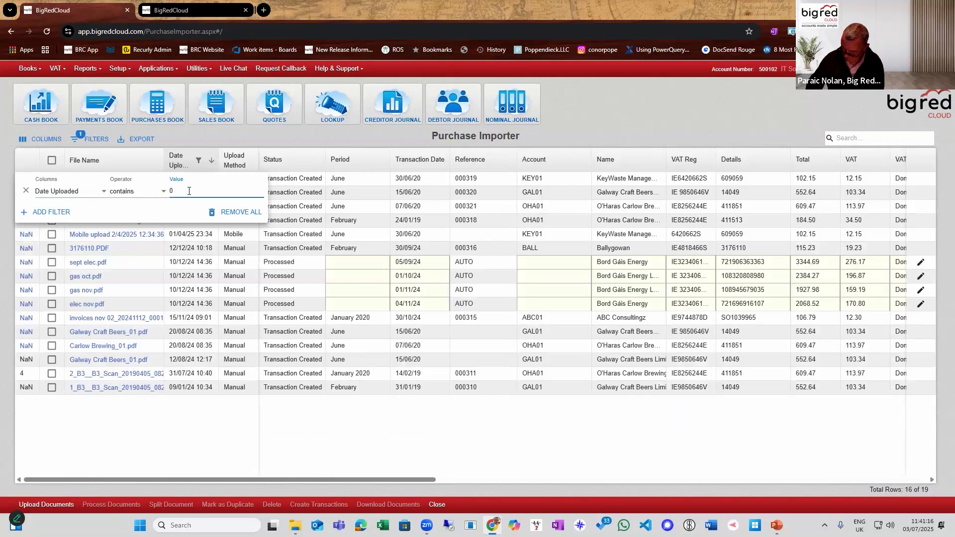
type("3/07")
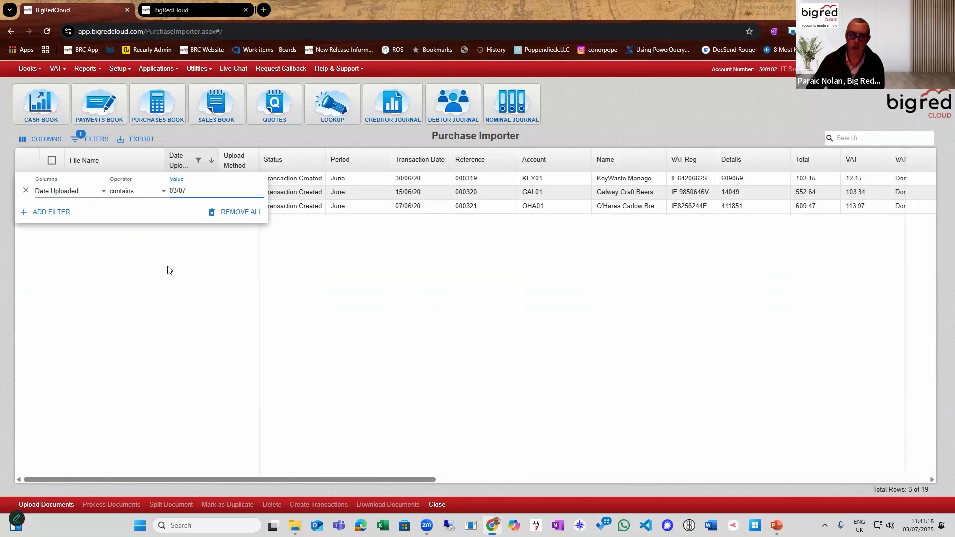
left_click(162, 245)
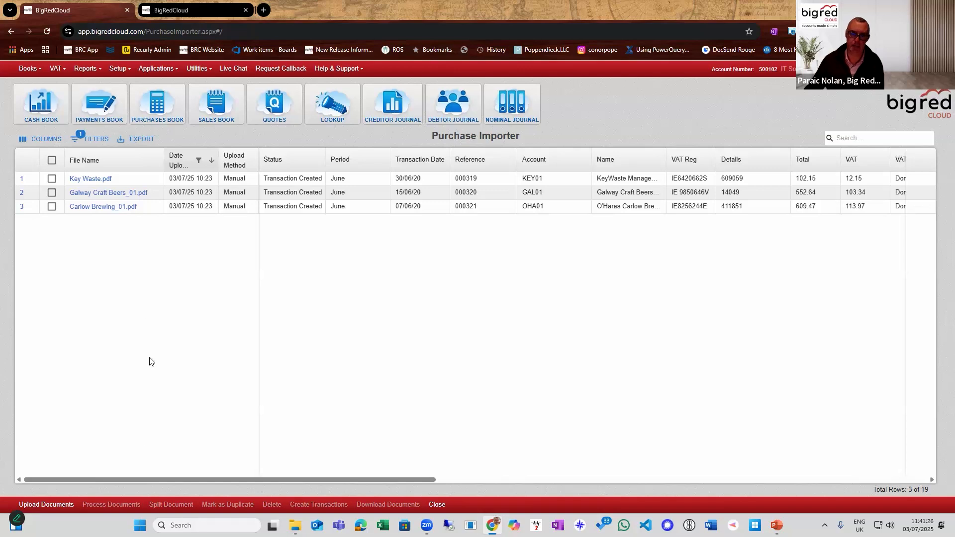
Step: Upload Carlow Brewing_01.pdf, Galway Craft Beers_01.pdf and Key Waste.pdf from the Purchase Invoices folder
left_click(65, 506)
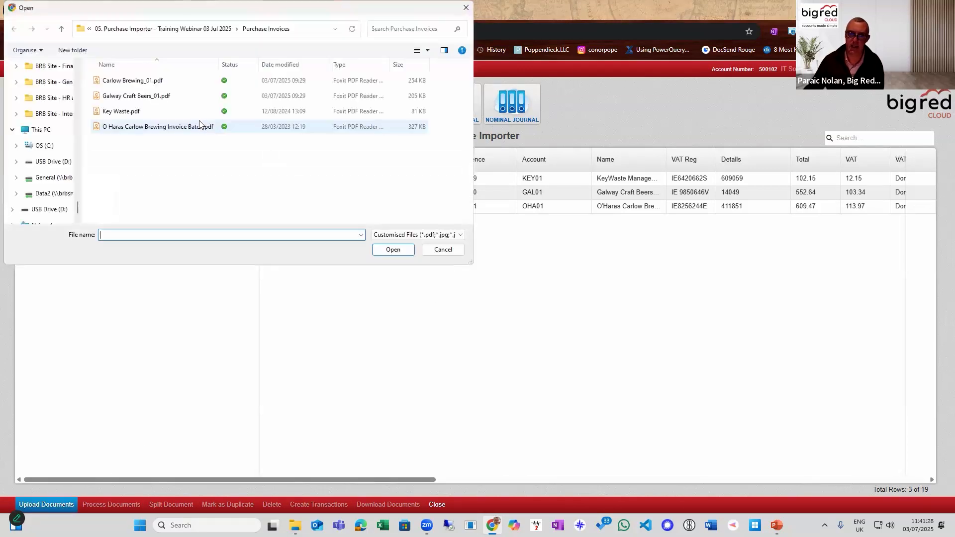
left_click(150, 83)
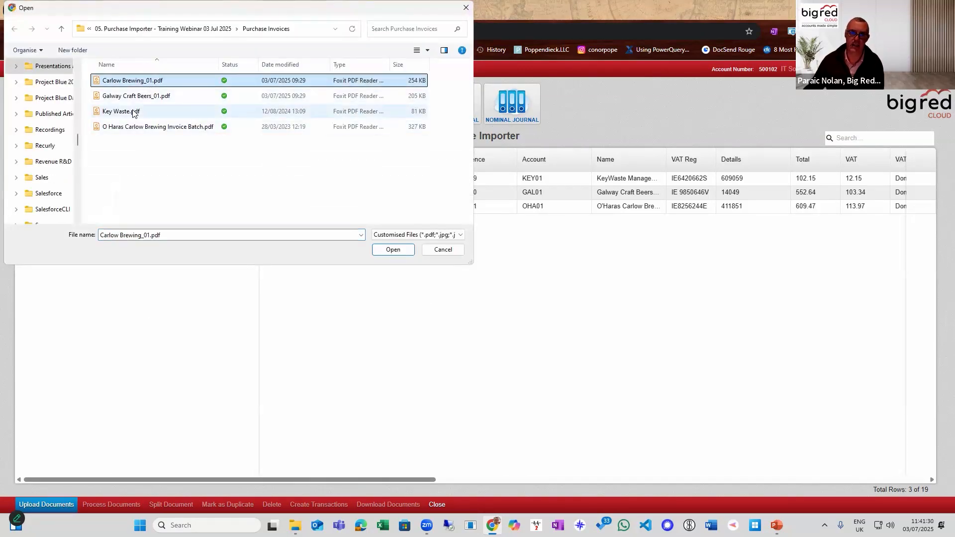
left_click(131, 111, "shift")
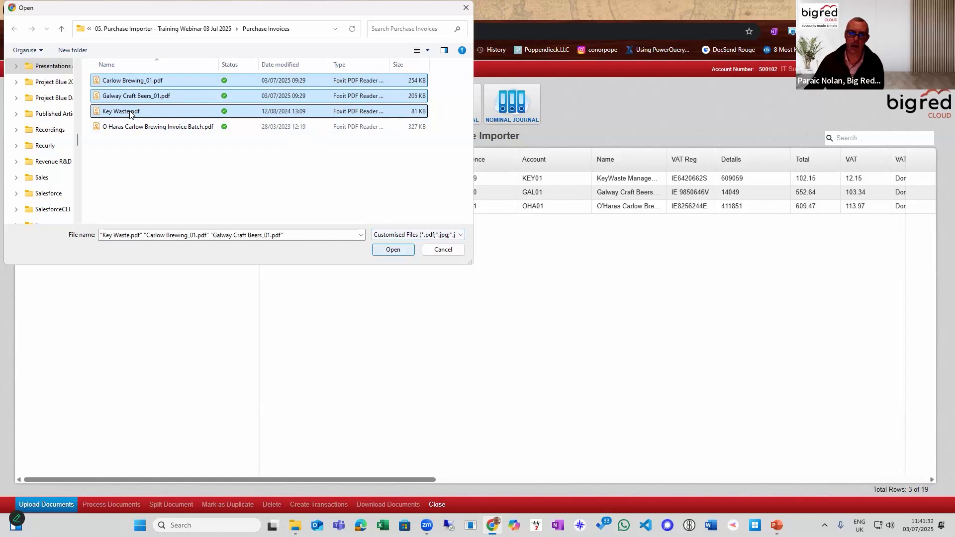
left_click(376, 251)
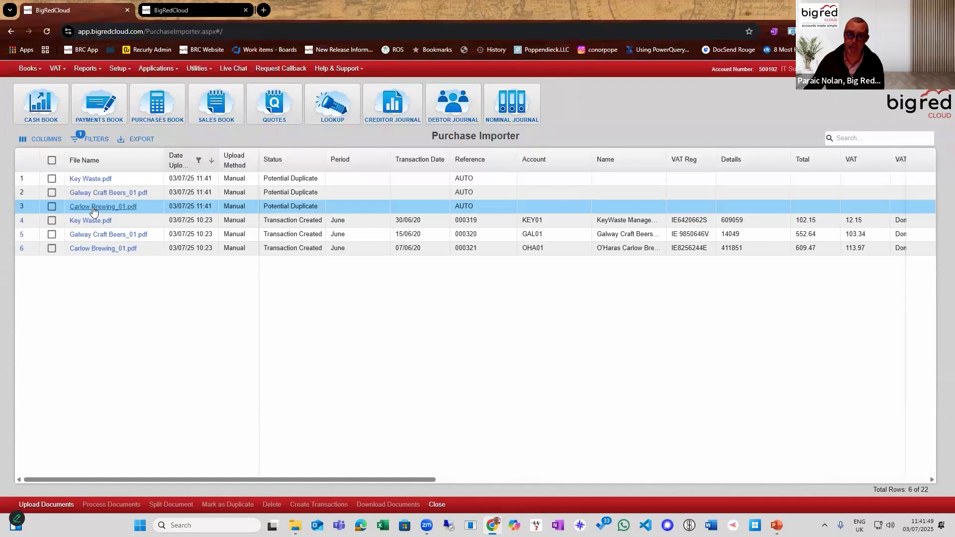
left_click(51, 207)
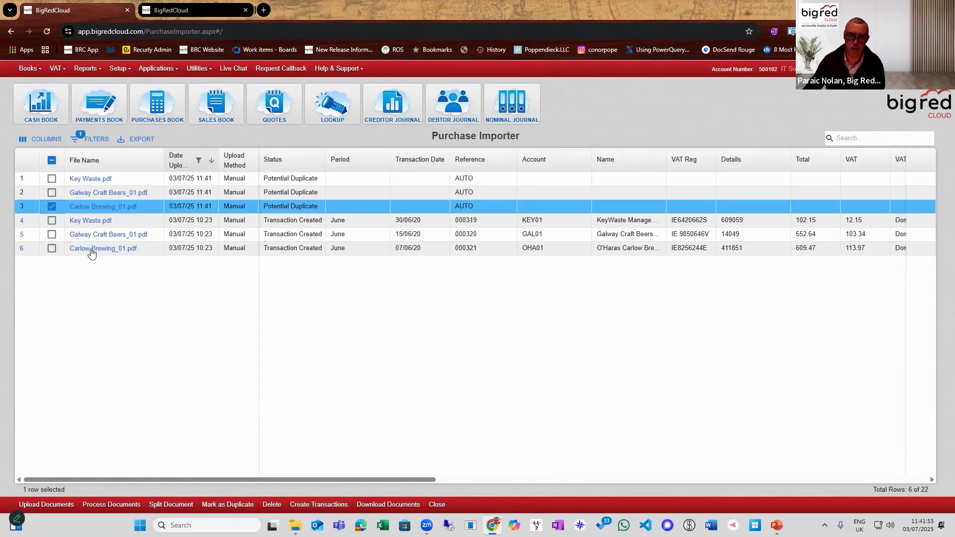
left_click(51, 193)
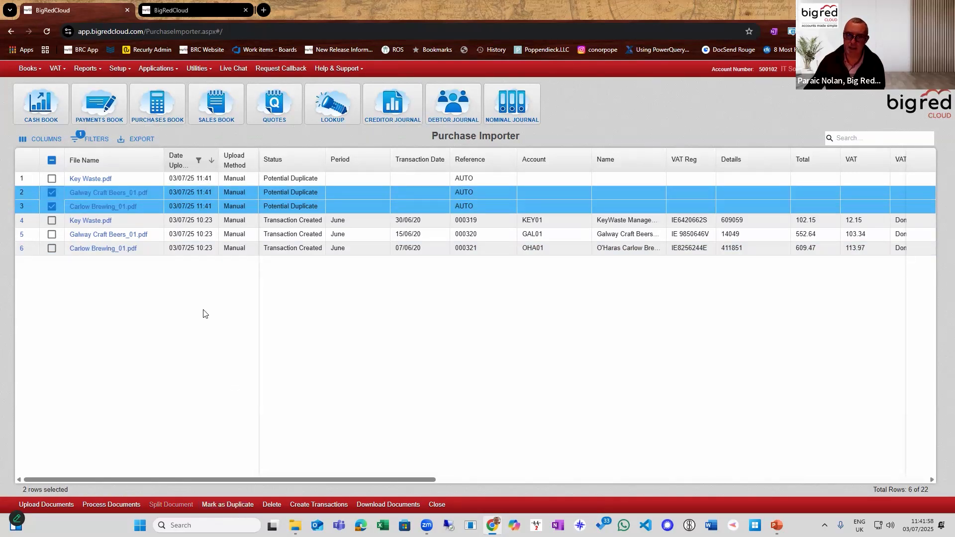
left_click(52, 192)
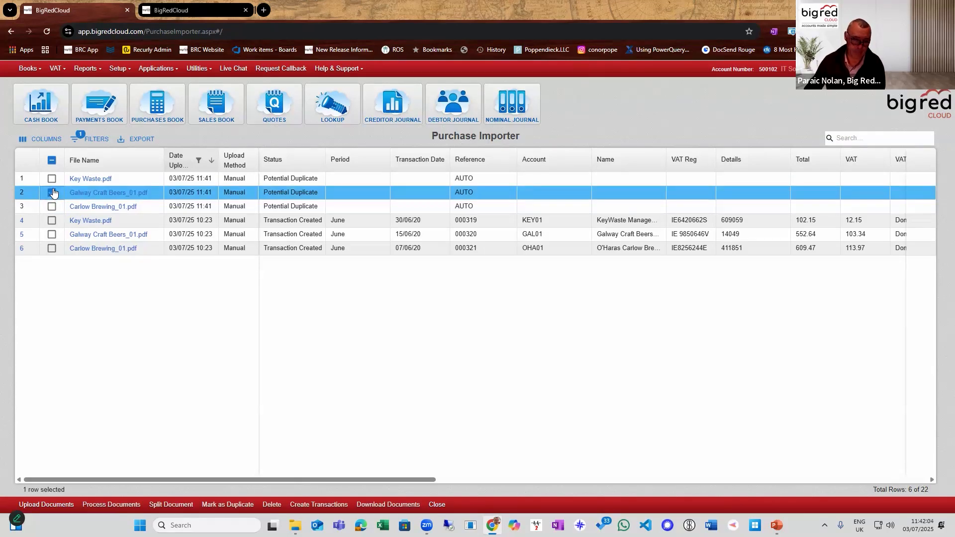
left_click(52, 178)
left_click(51, 207)
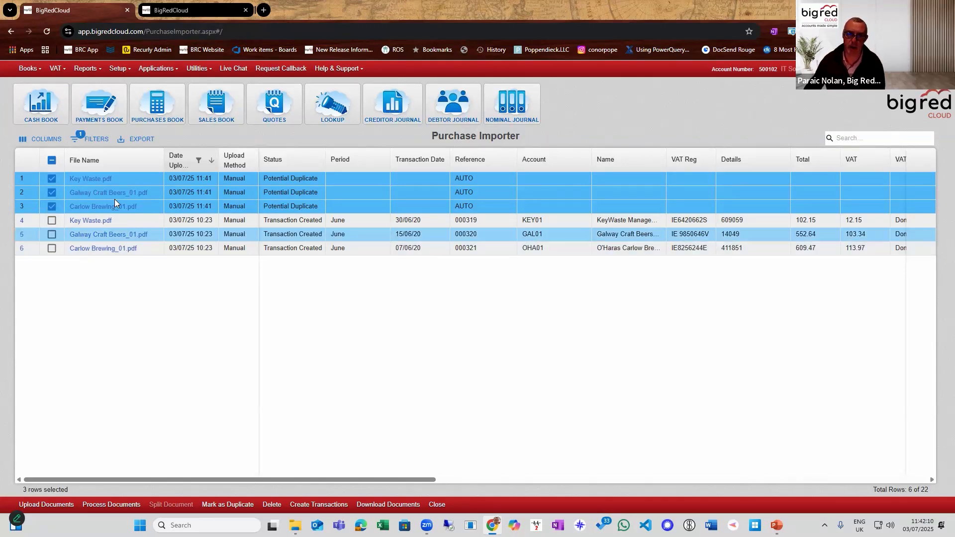
left_click(51, 179)
left_click(51, 192)
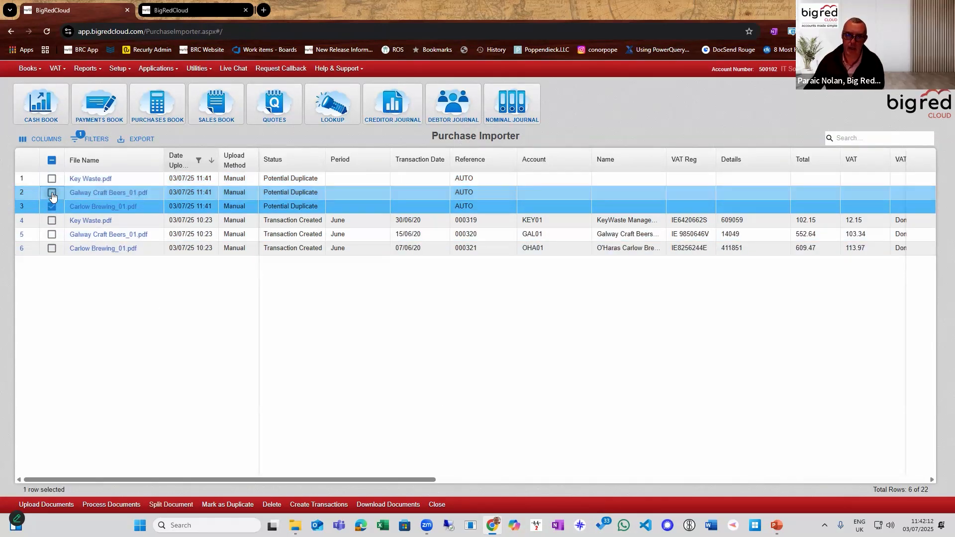
left_click(52, 207)
Step: Preview the potential-duplicate Carlow Brewing_01.pdf and the earlier Carlow Brewing_01.pdf that already has a transaction, closing each preview
left_click(90, 212)
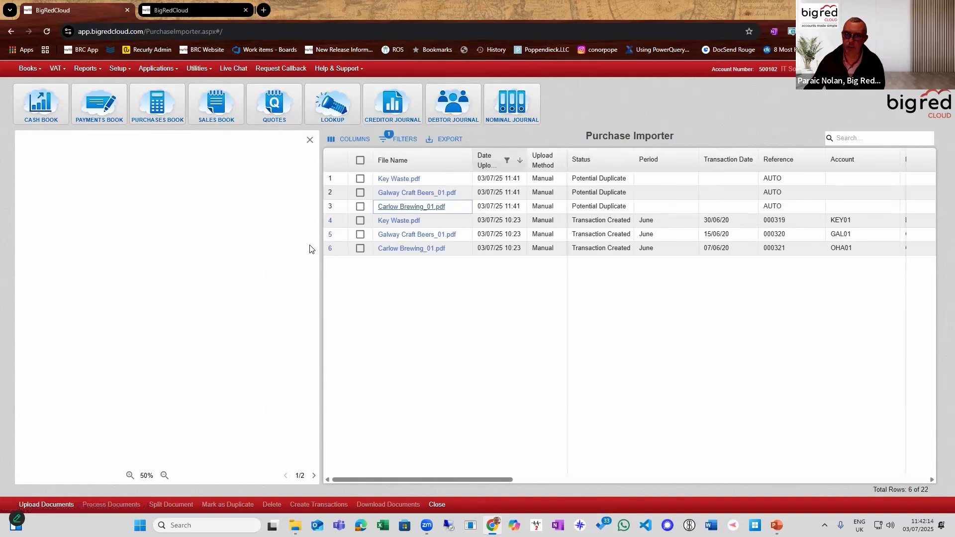
left_click(309, 140)
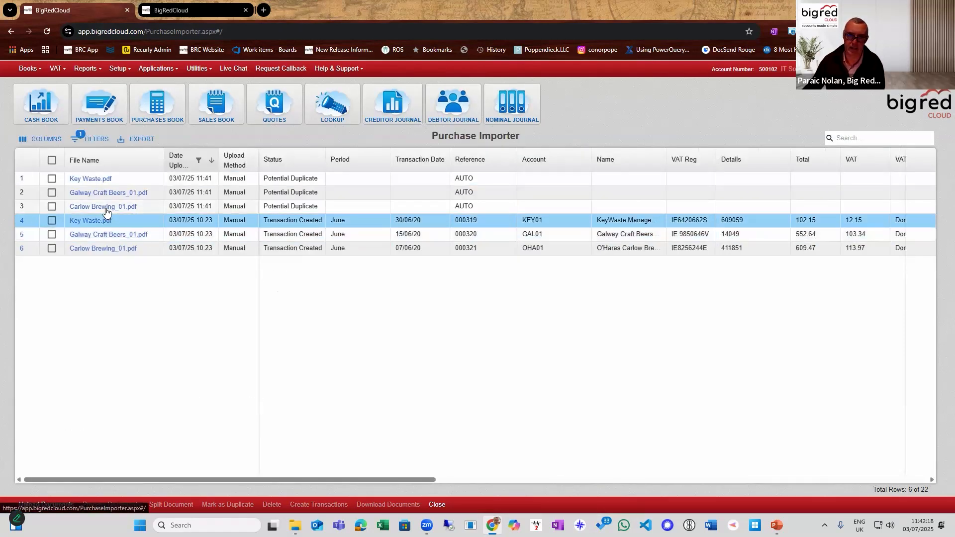
left_click(91, 248)
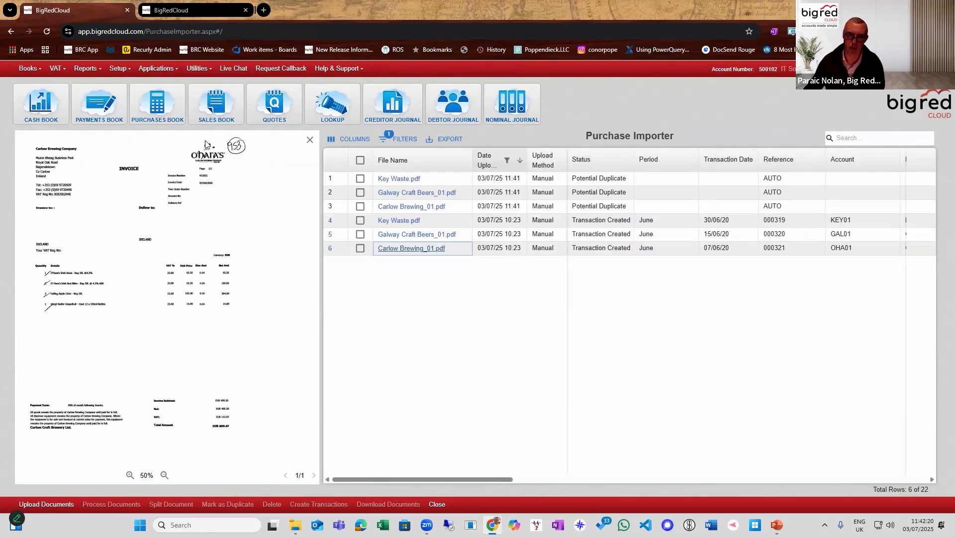
left_click(310, 140)
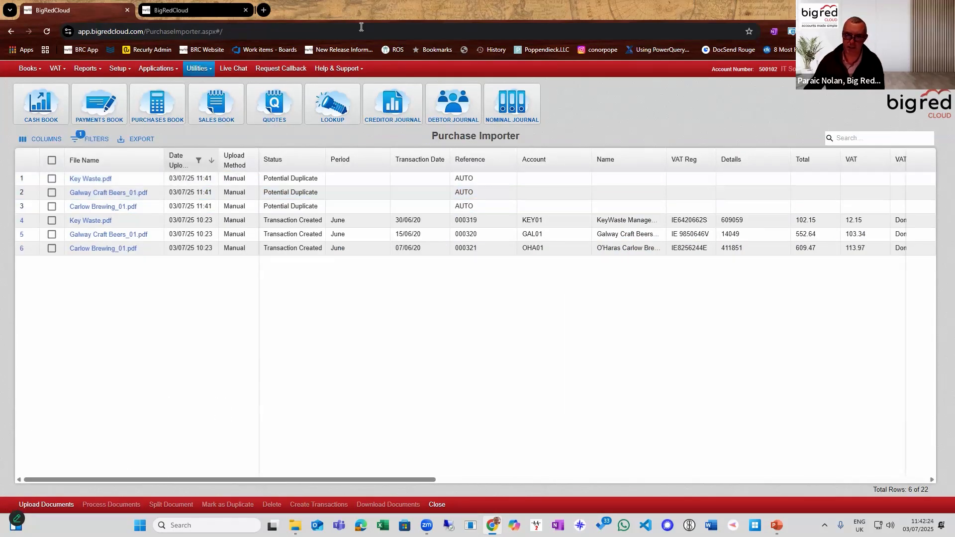
left_click(54, 180)
left_click(51, 193)
left_click(52, 205)
left_click(52, 204)
left_click(51, 182)
left_click(51, 193)
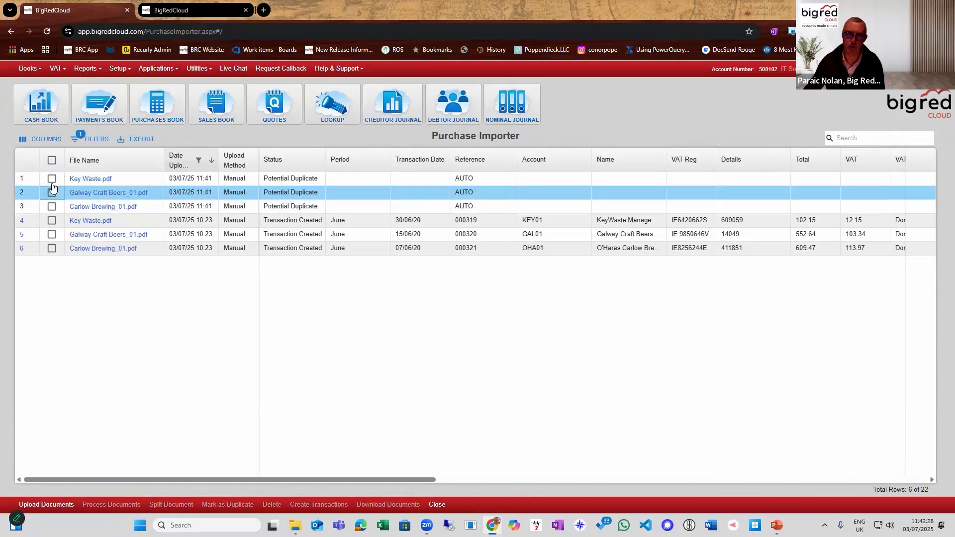
Step: Permanently delete the potential-duplicate documents Galway Craft Beers_01.pdf and Carlow Brewing_01.pdf
left_click(51, 192)
left_click(52, 207)
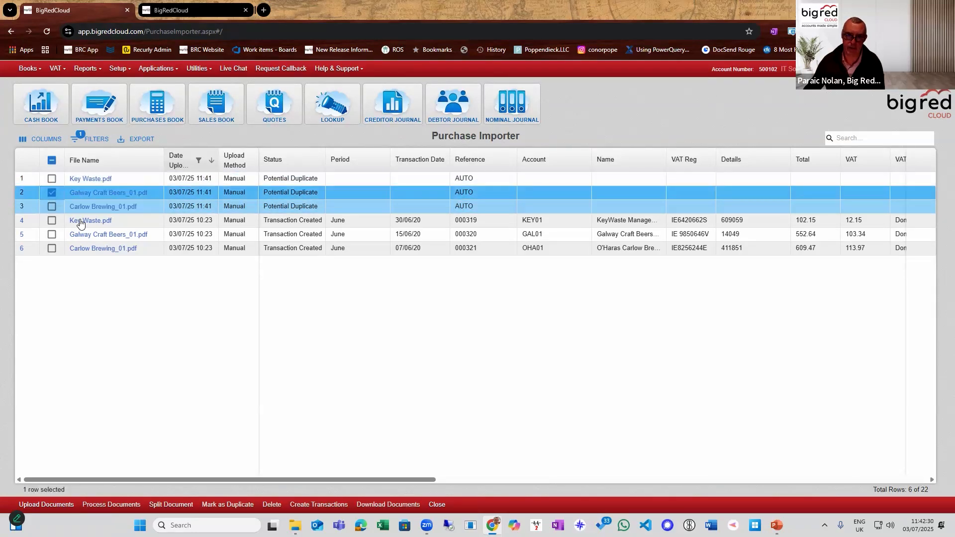
left_click(273, 504)
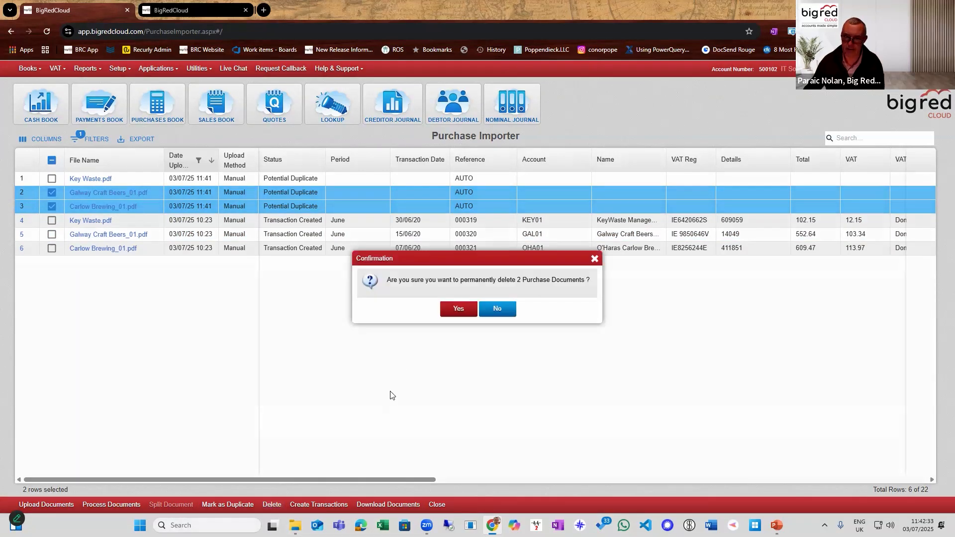
left_click(456, 308)
Step: Send the potential-duplicate Key Waste.pdf for processing
left_click(52, 179)
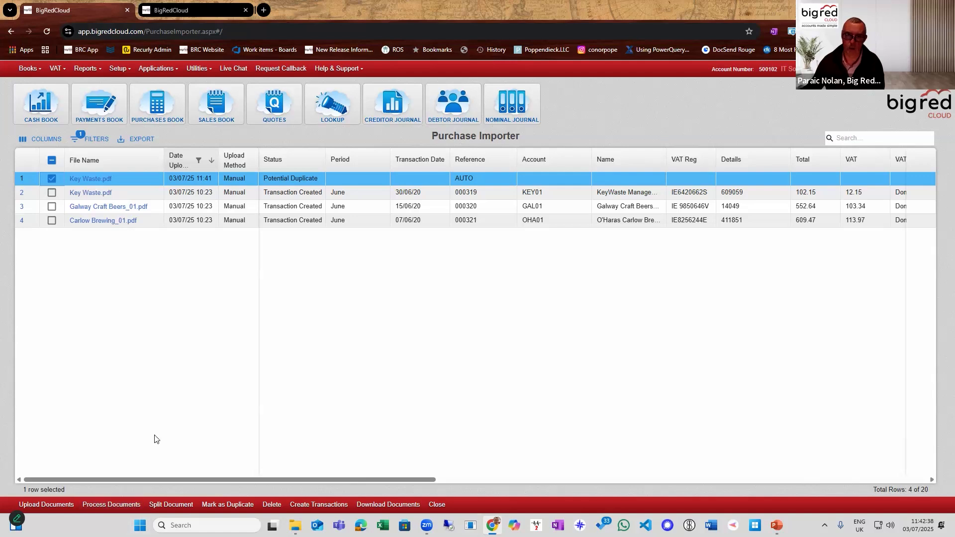
left_click(125, 504)
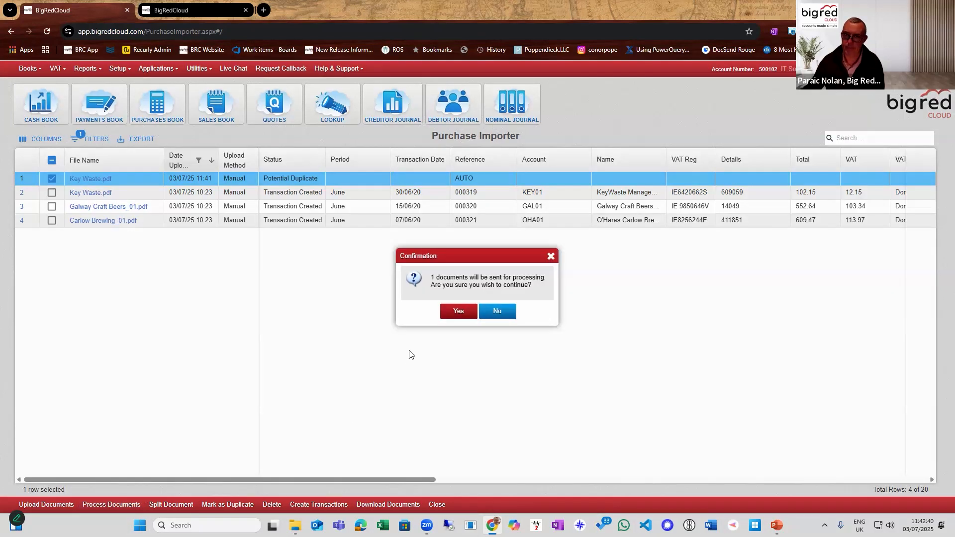
left_click(443, 311)
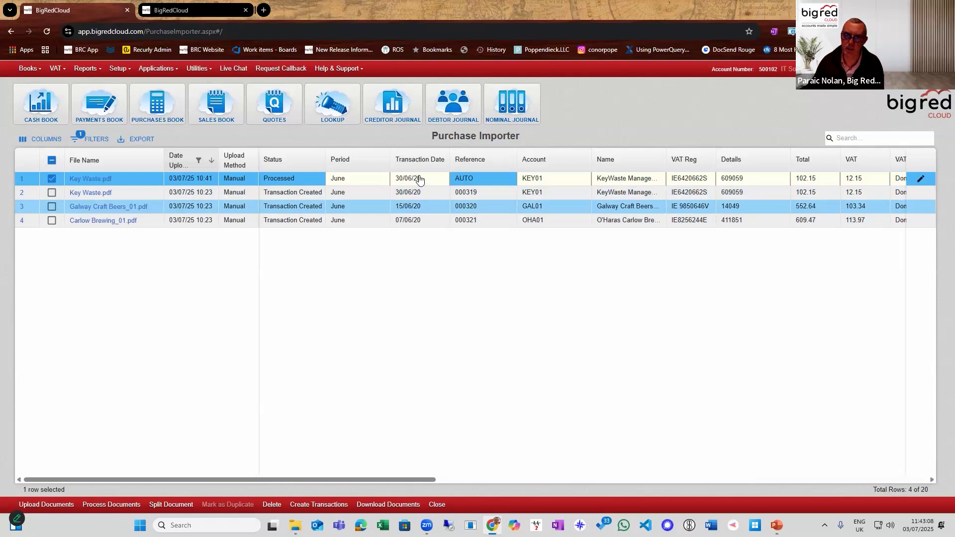
Step: Edit the processed Key Waste.pdf row and choose Multiple ACs as its Analysis Category
left_click_drag(392, 481, 807, 497)
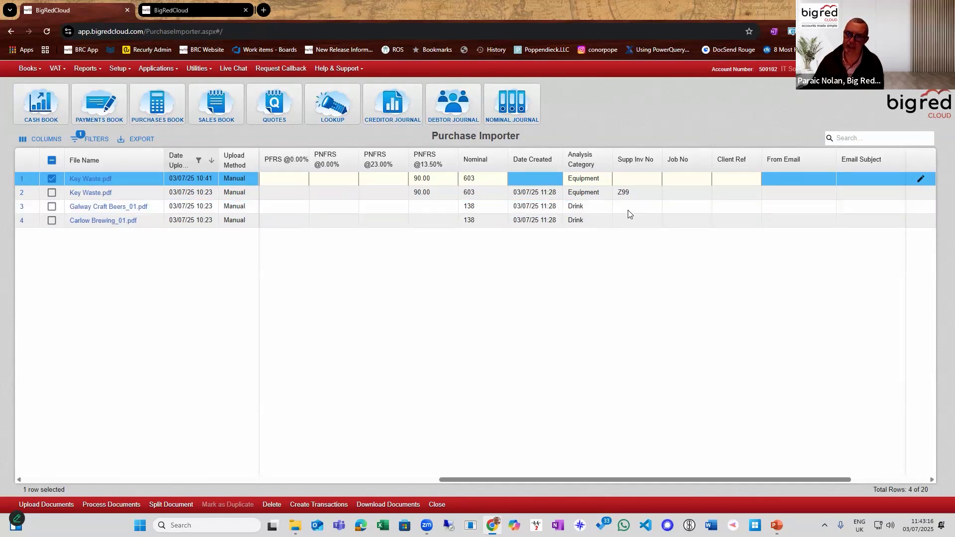
left_click(602, 180)
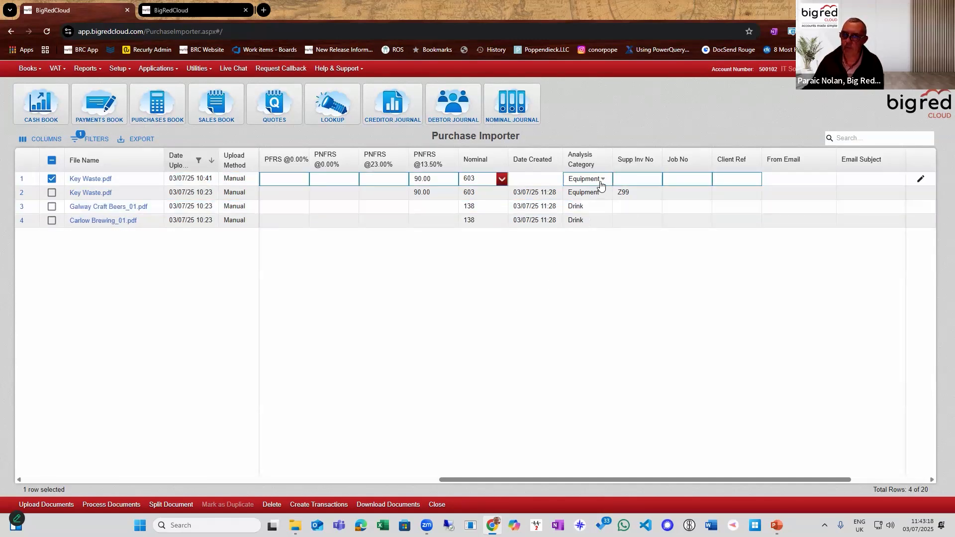
left_click(601, 180)
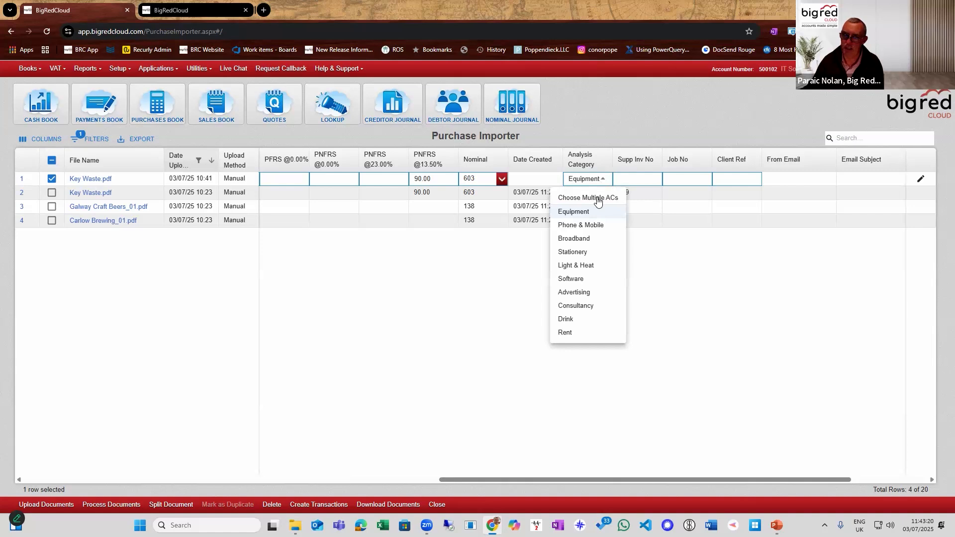
left_click(602, 180)
left_click(601, 180)
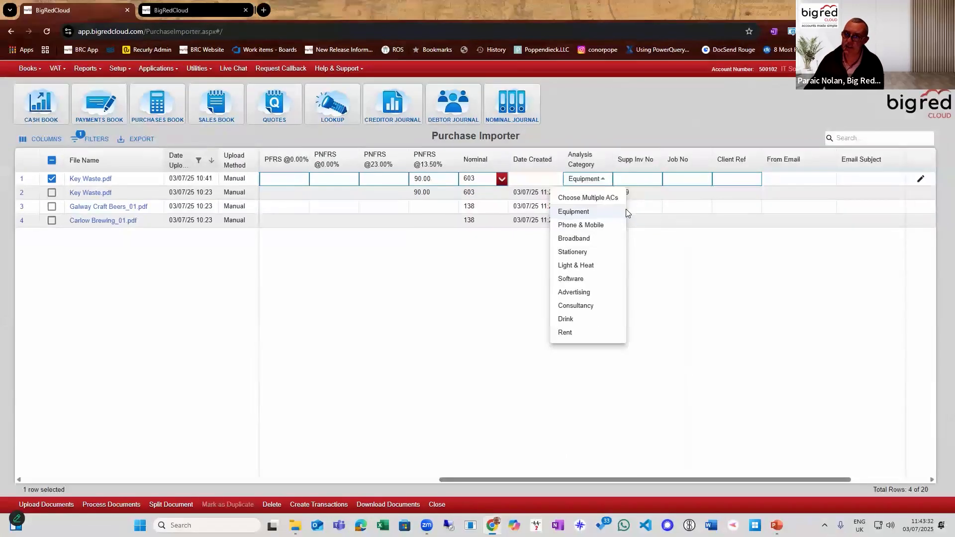
left_click(644, 186)
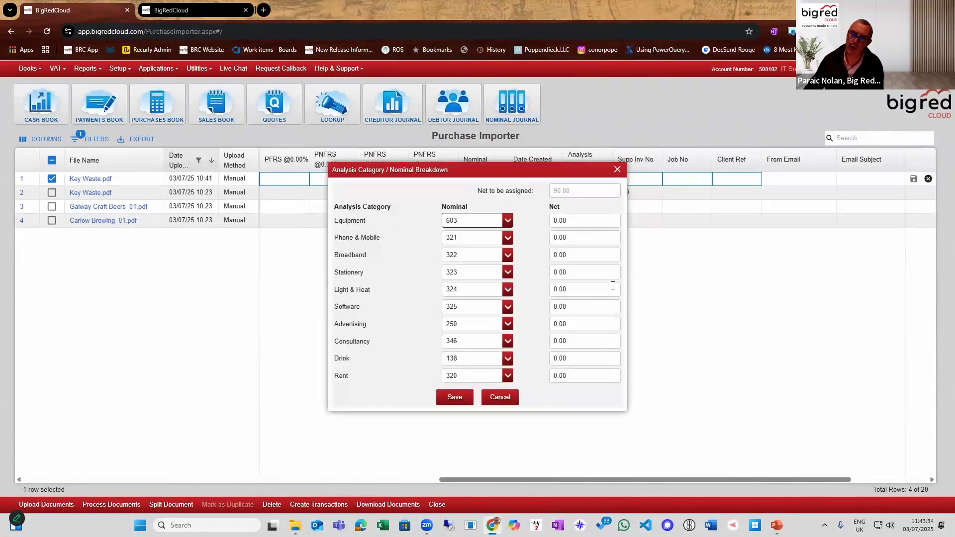
Step: Assign a net of 80.00 to Equipment and 10.00 to Phone & Mobile in the nominal breakdown, and save it with the row
left_click_drag(538, 170, 482, 129)
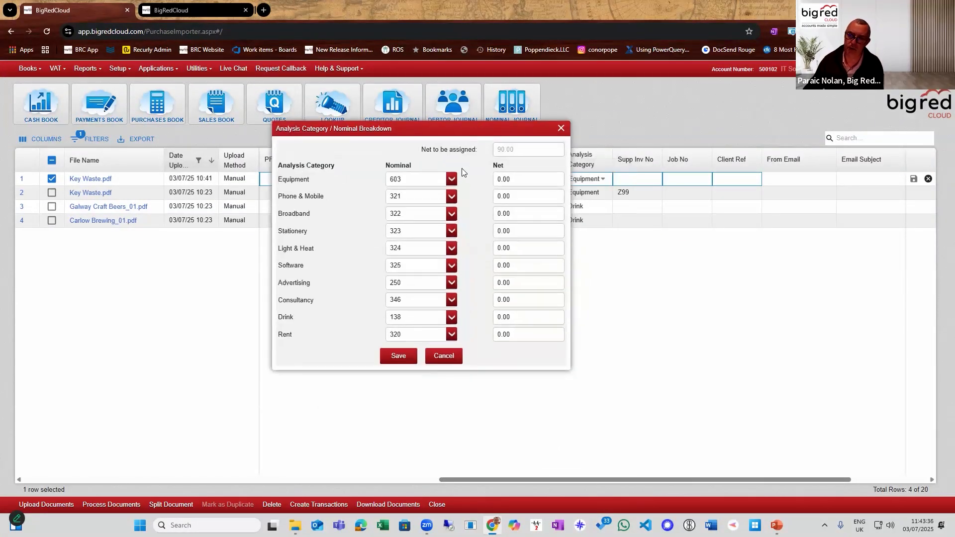
left_click(519, 183)
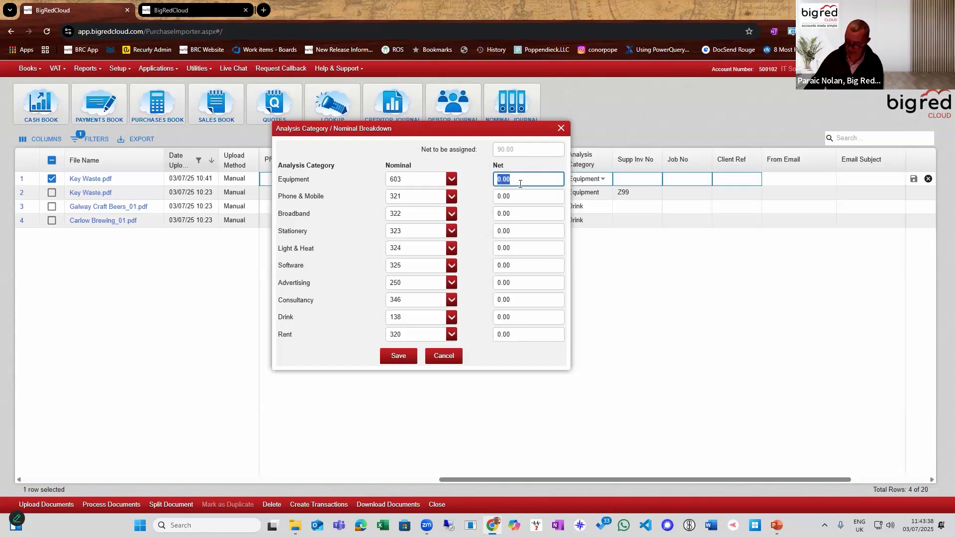
left_click_drag(494, 132, 533, 169)
left_click(584, 229)
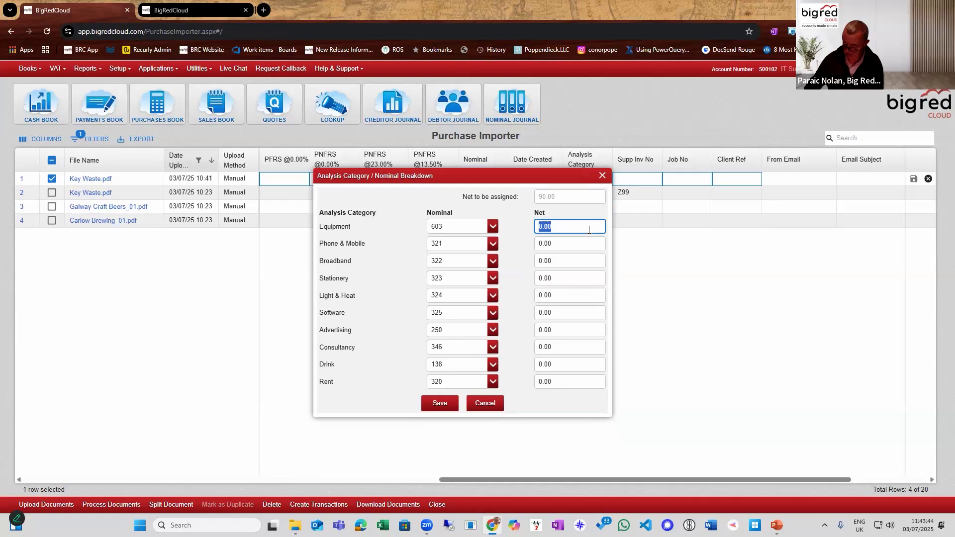
type("80")
left_click(593, 244)
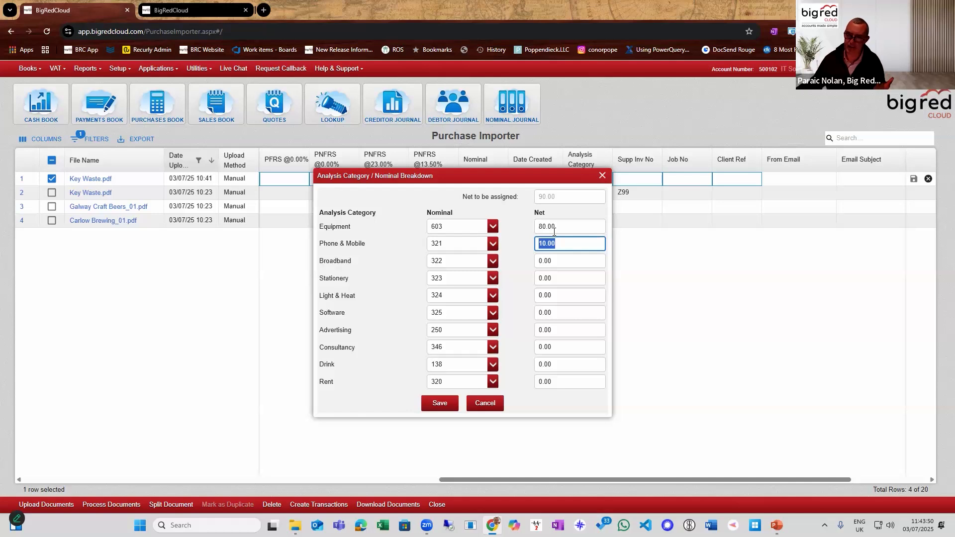
left_click(571, 243)
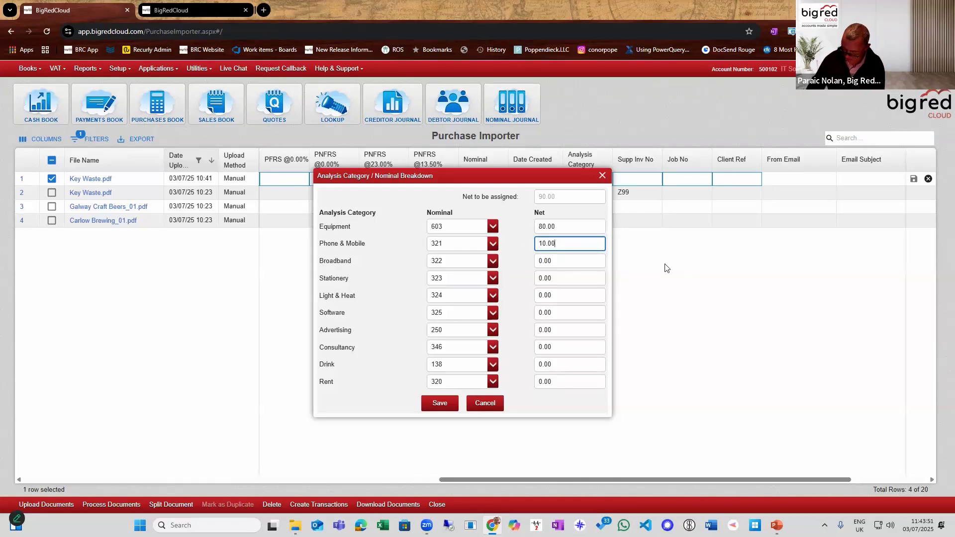
left_click(572, 227)
left_click(578, 243)
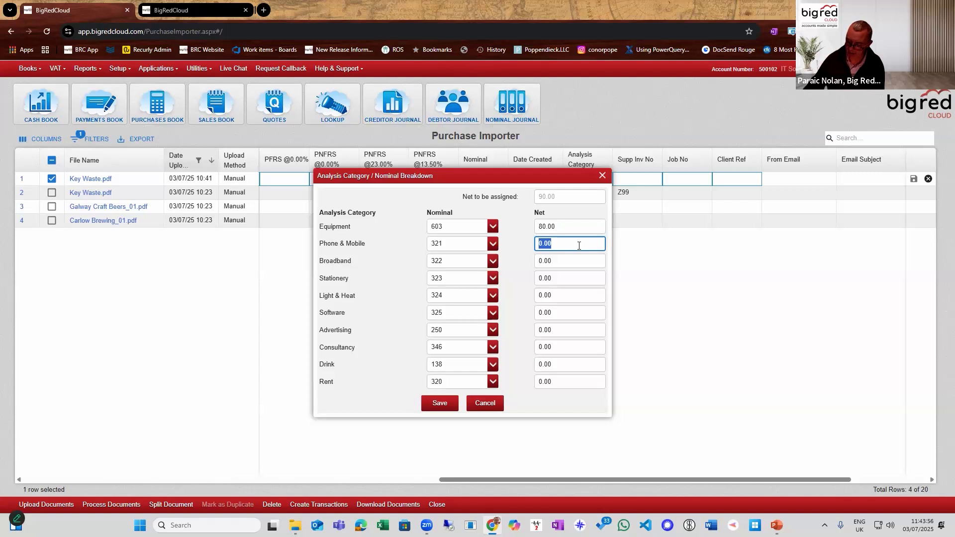
type("10")
left_click(621, 273)
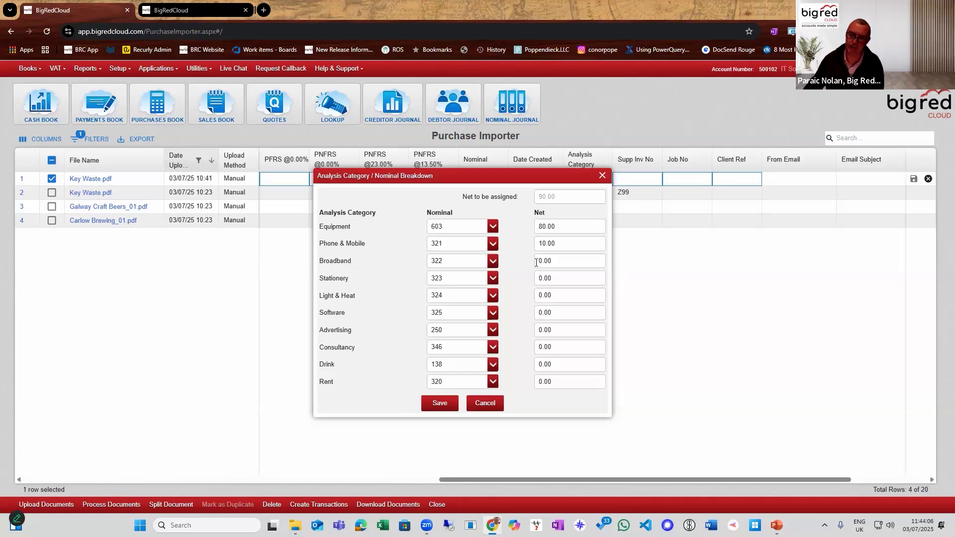
left_click(556, 242)
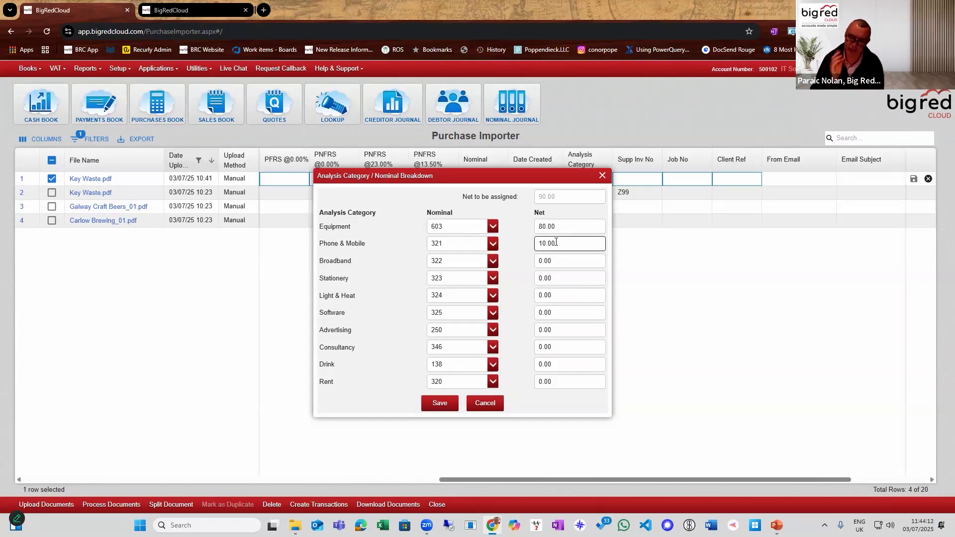
left_click(448, 403)
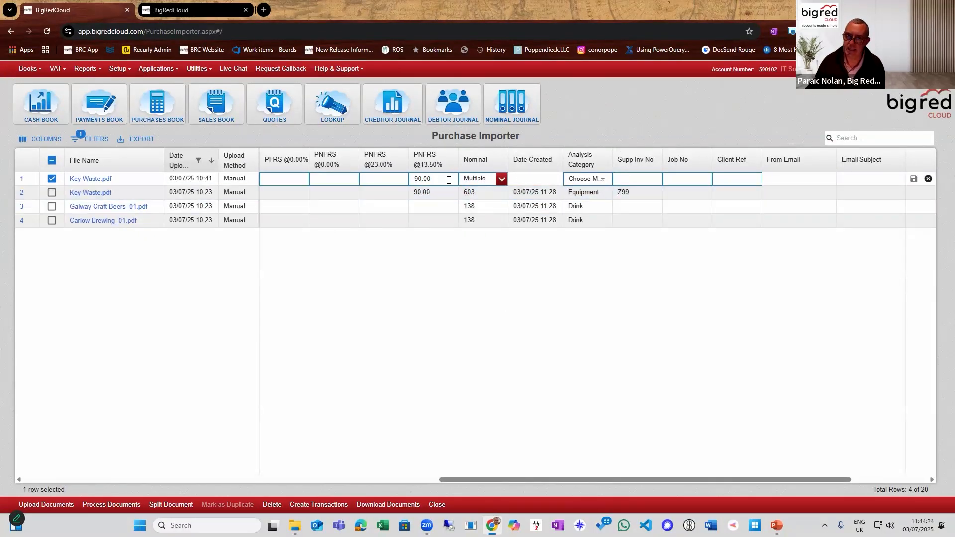
left_click_drag(459, 479, 351, 479)
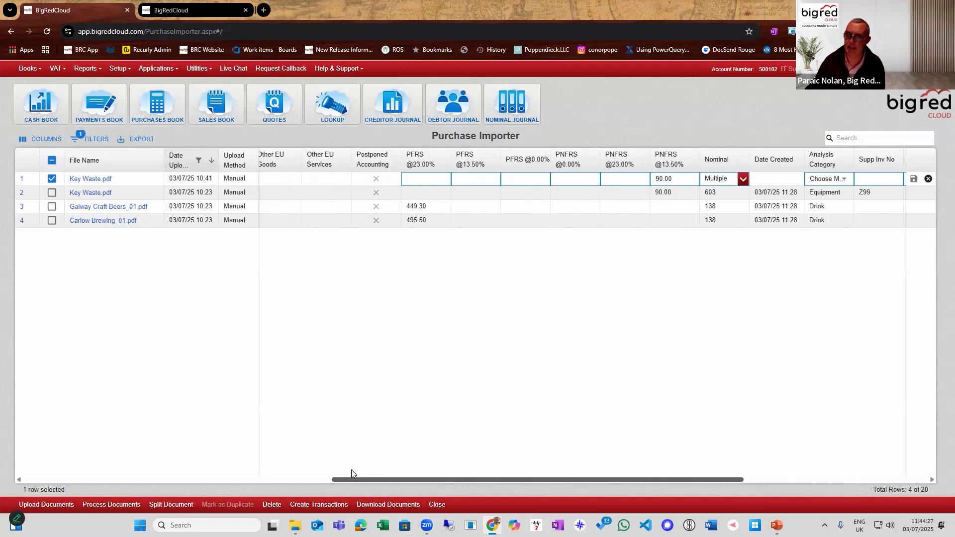
left_click(648, 191)
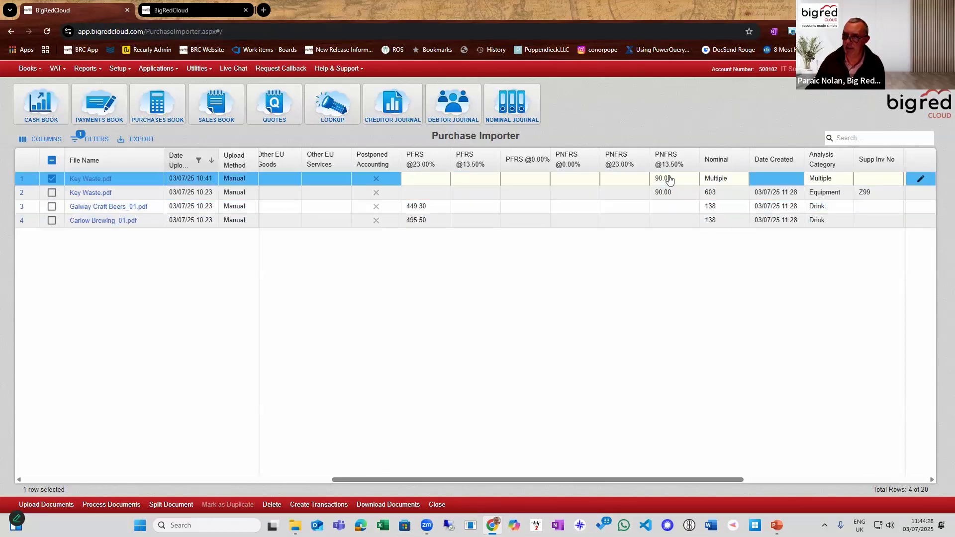
Step: Reopen the processed Key Waste.pdf row for editing, cancel the edit, and clear the row's selection
left_click(920, 179)
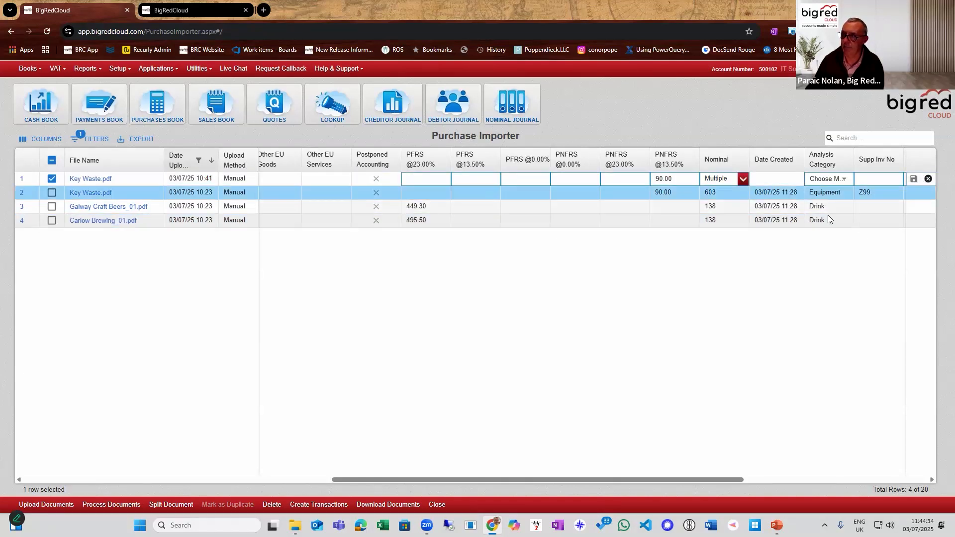
left_click(928, 179)
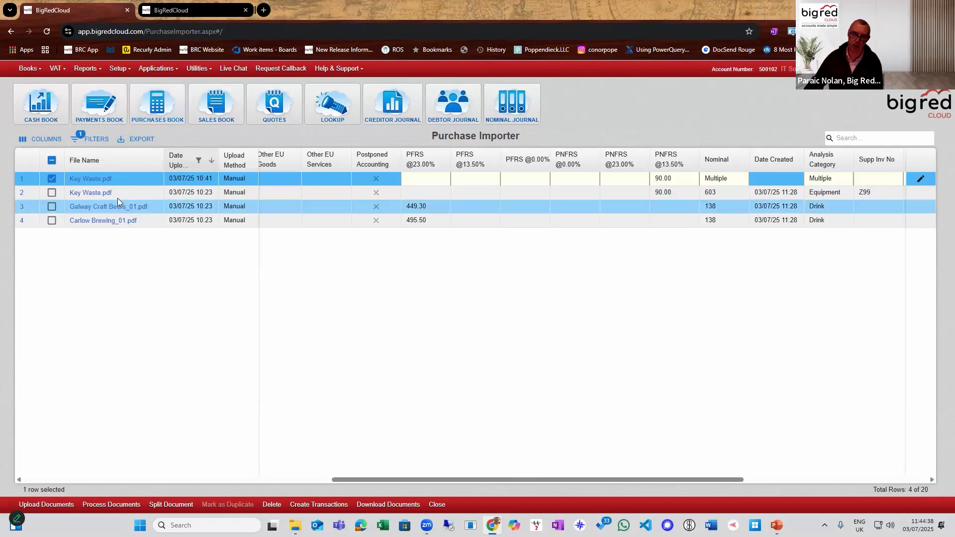
left_click(53, 180)
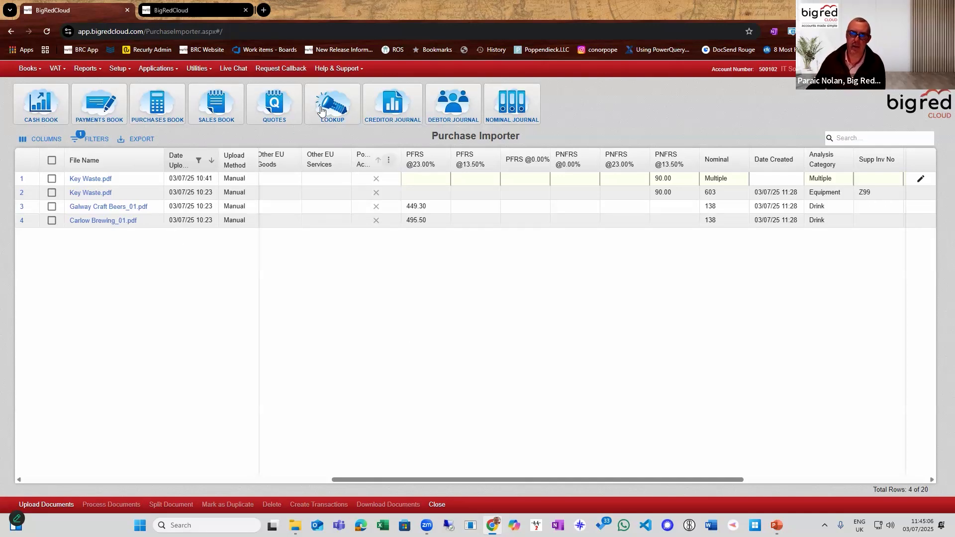
left_click(647, 220)
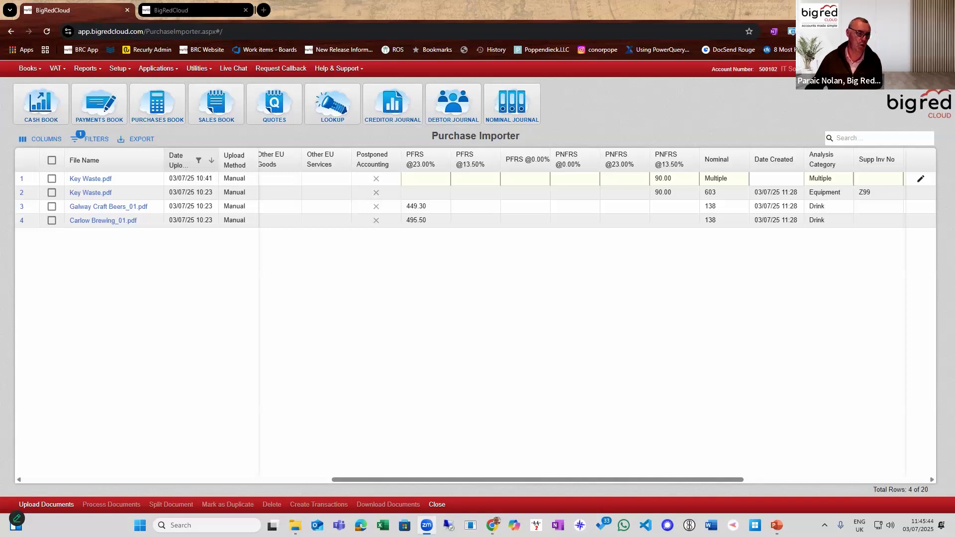
Step: Open the preview of the processed Key Waste.pdf and enlarge it to examine the invoice line and VAT details
left_click(265, 224)
left_click(101, 182)
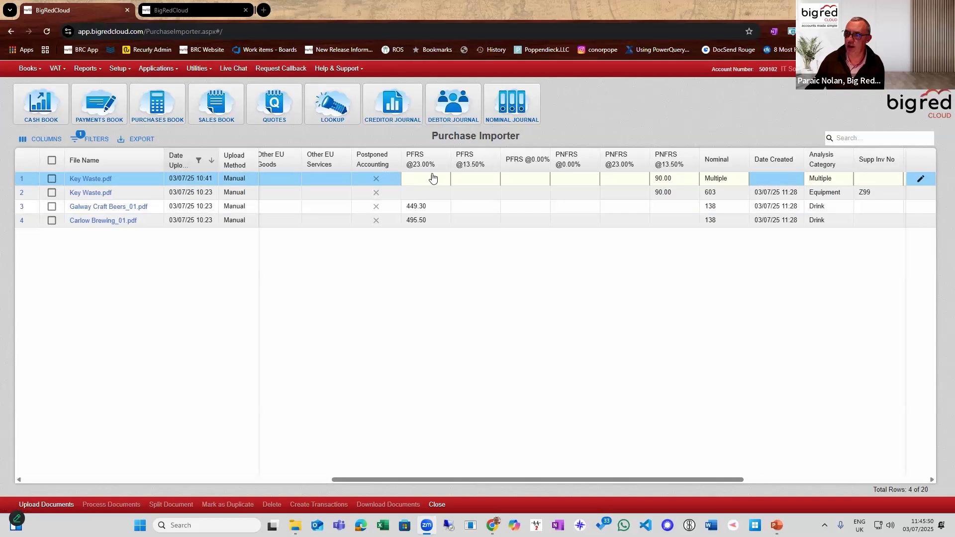
left_click(93, 179)
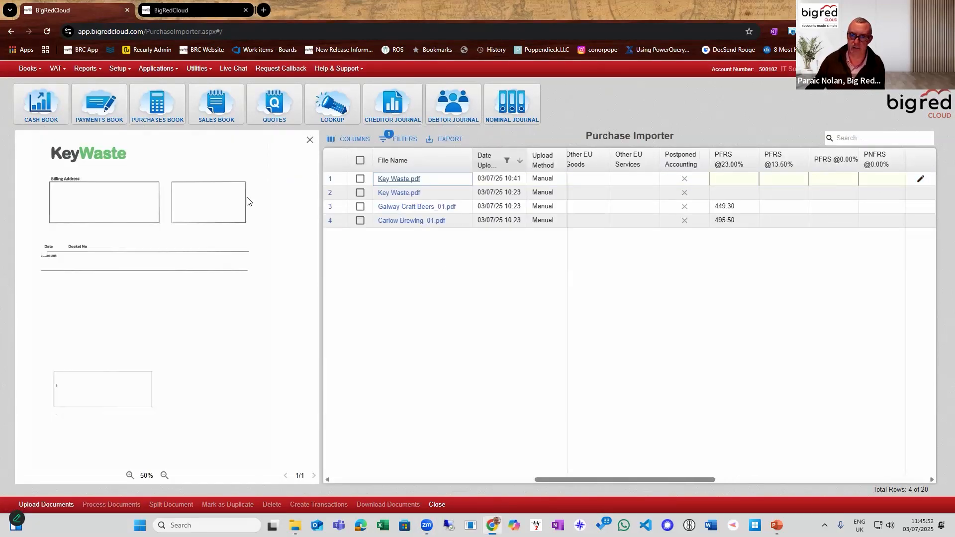
left_click_drag(581, 479, 601, 478)
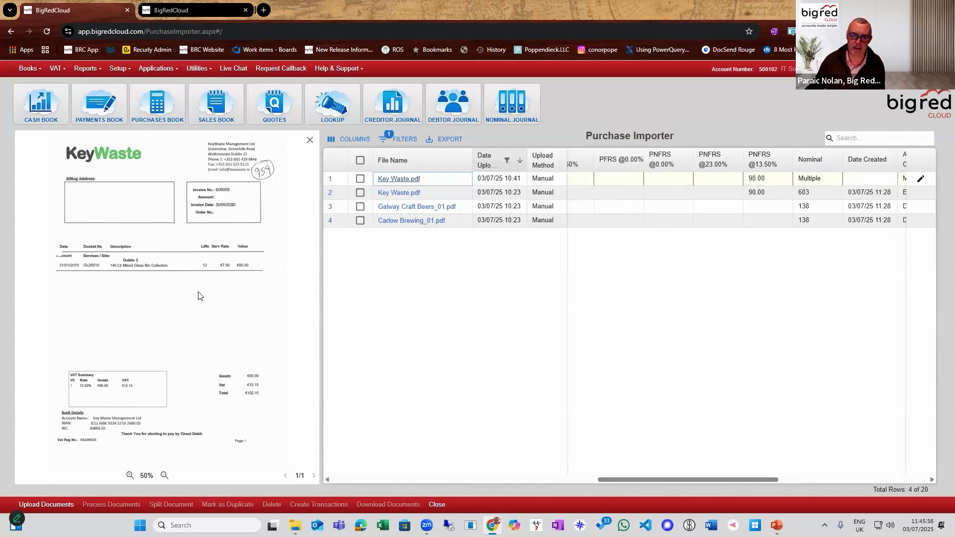
scroll(198, 296, "up", 1)
scroll(174, 316, "up", 1)
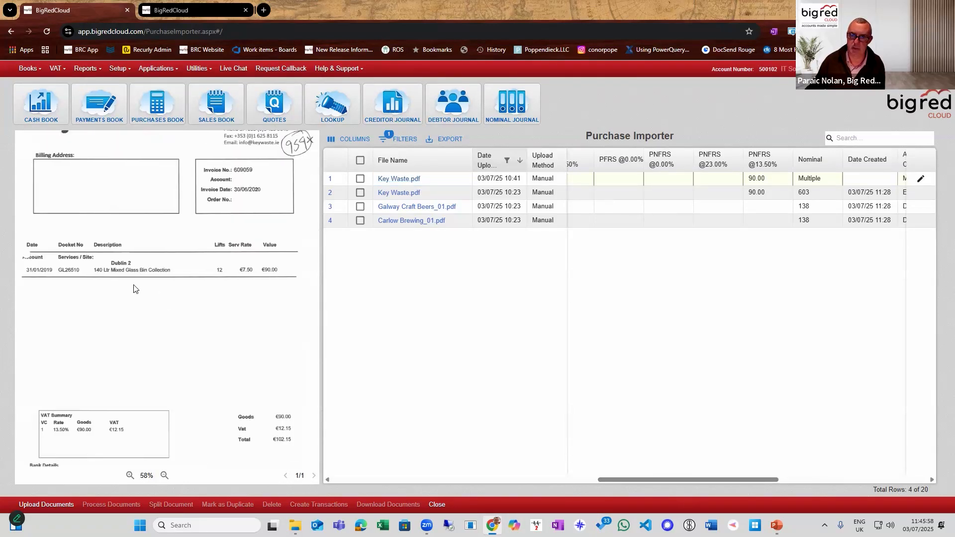
Step: Set the processed Key Waste.pdf row's Analysis Category to Stationery, accept removing the previous net breakdown, and save the row
left_click(726, 223)
left_click_drag(659, 478, 718, 241)
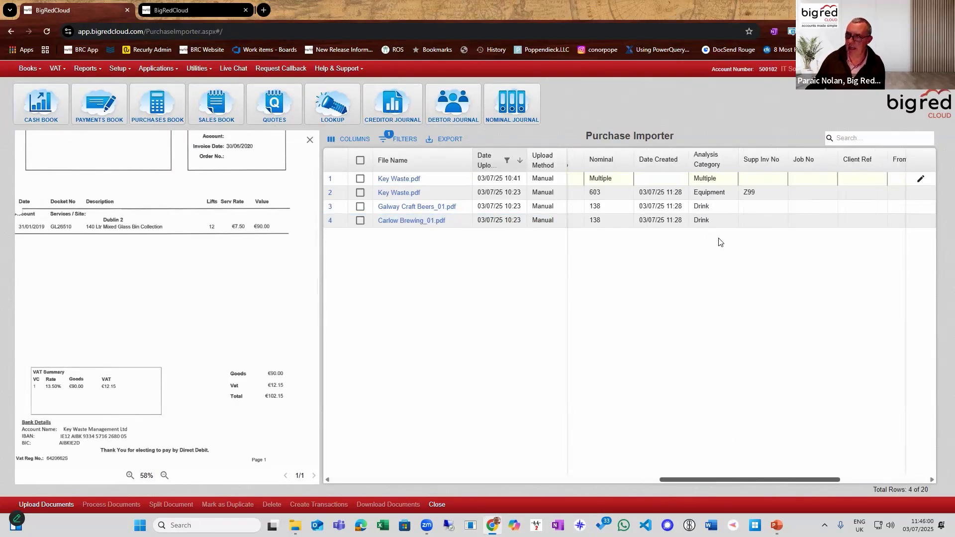
left_click(705, 180)
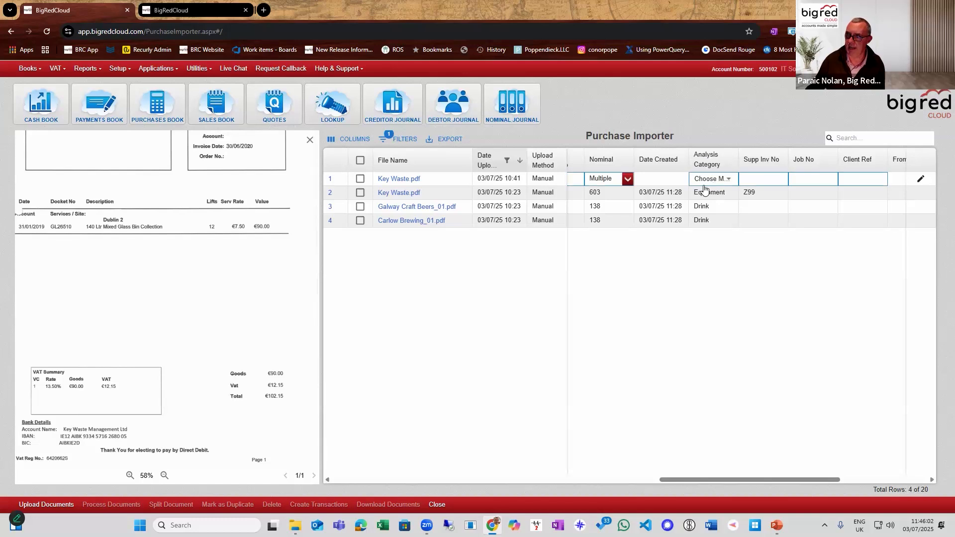
left_click(708, 180)
left_click(696, 252)
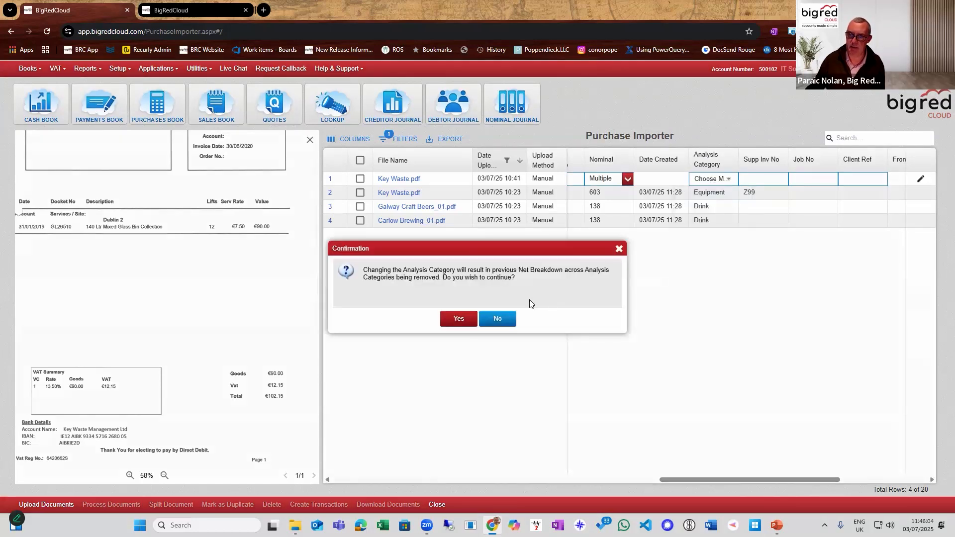
left_click(461, 323)
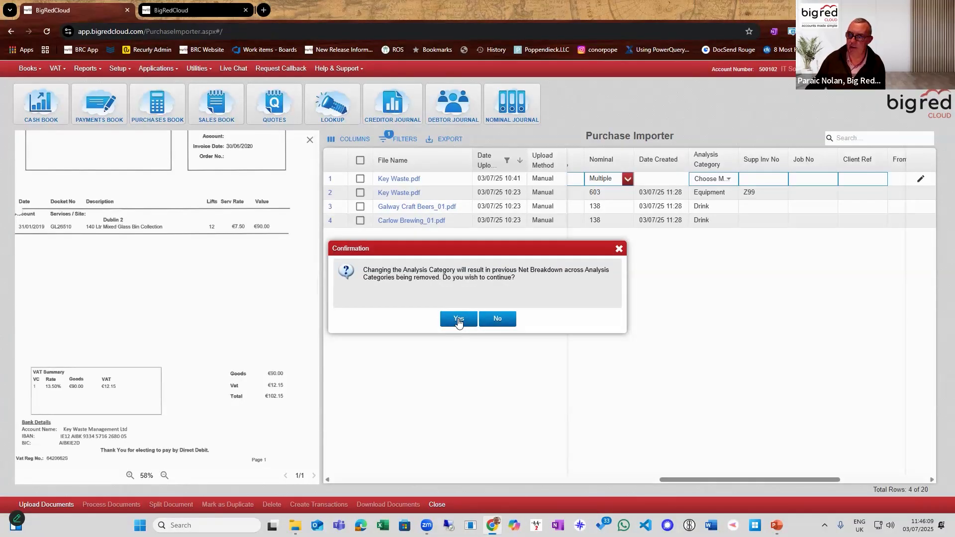
left_click(414, 354)
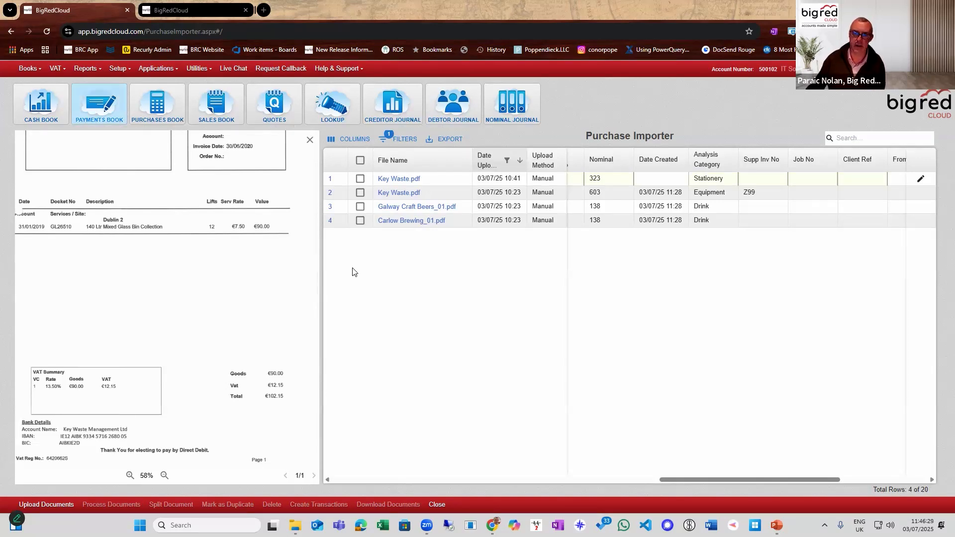
Step: Close the Key Waste.pdf preview and remove the Date Uploaded filter from the document list
left_click(314, 143)
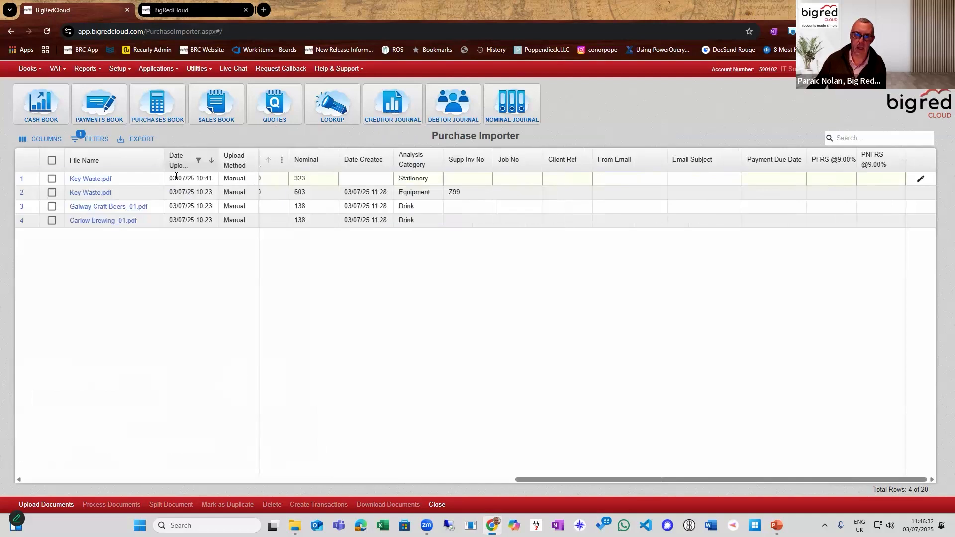
left_click(94, 140)
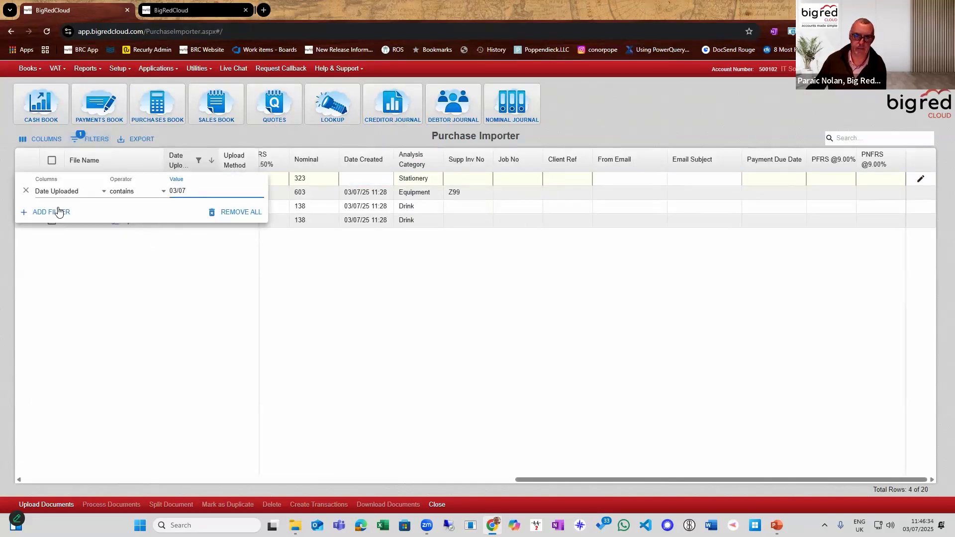
left_click(234, 213)
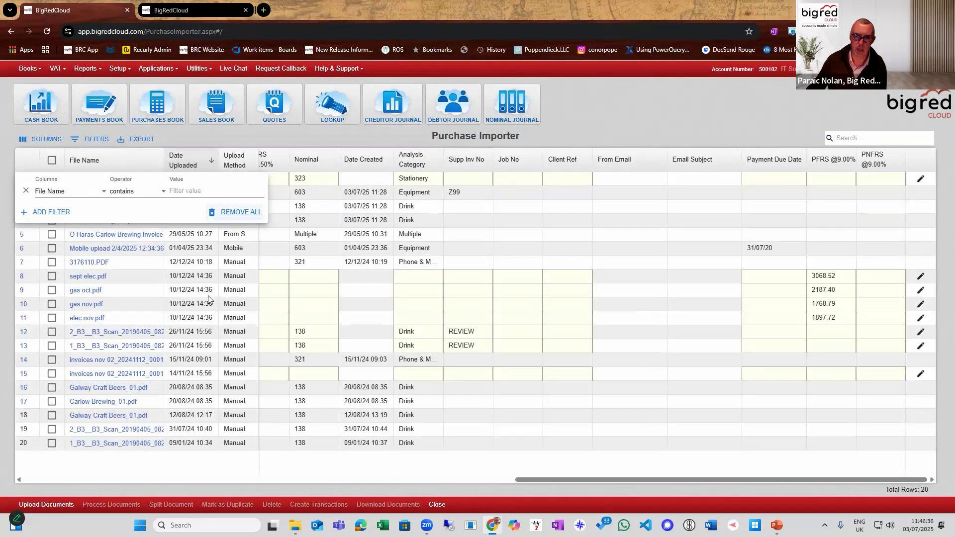
left_click(335, 135)
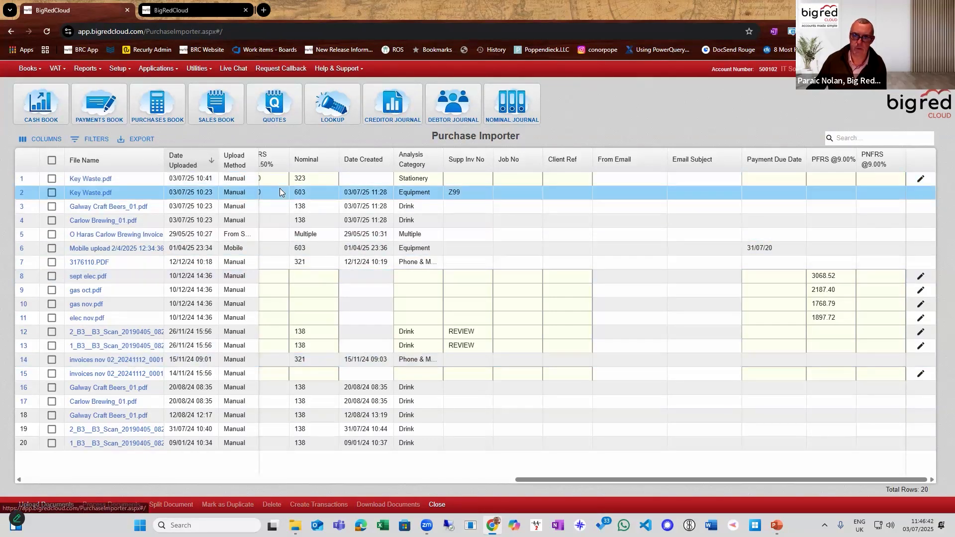
Step: Review the unfiltered list from its first columns, preview the Galway Craft Beers_01.pdf uploaded on 20/08/24, and close the preview
left_click_drag(517, 480, 13, 467)
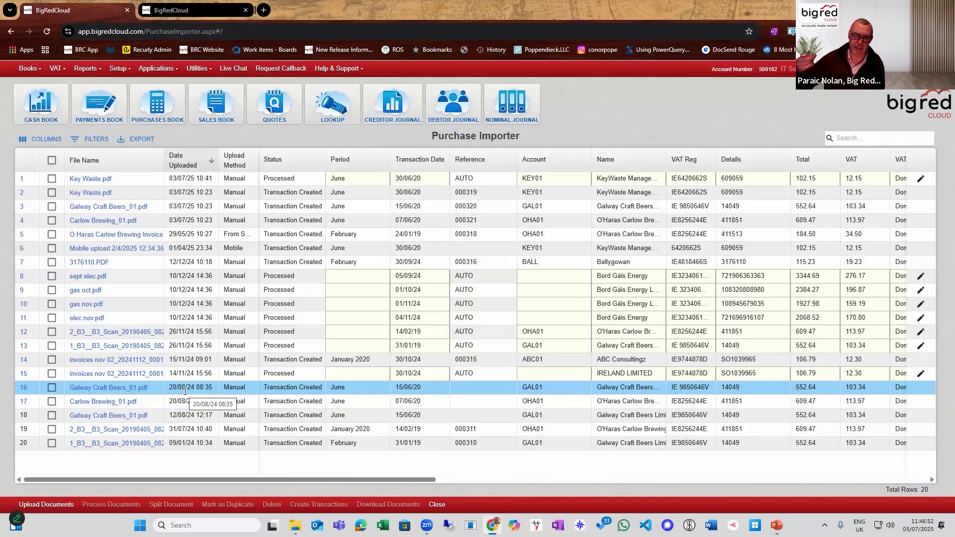
left_click(500, 373)
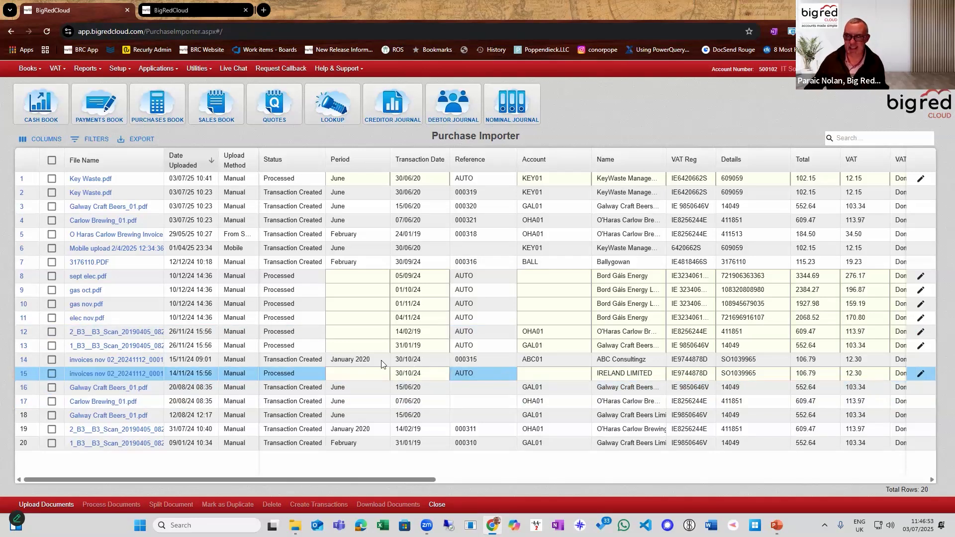
left_click(93, 392)
left_click(92, 388)
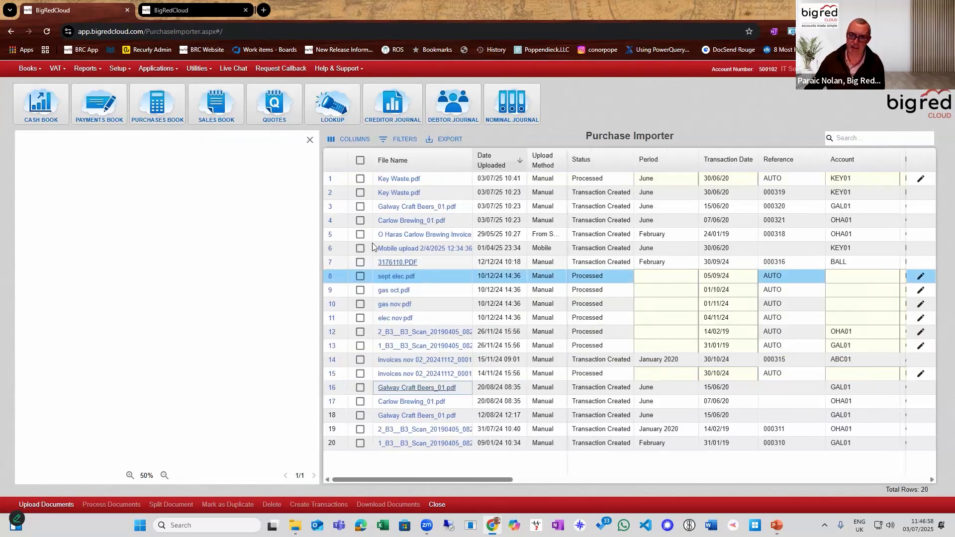
left_click(309, 139)
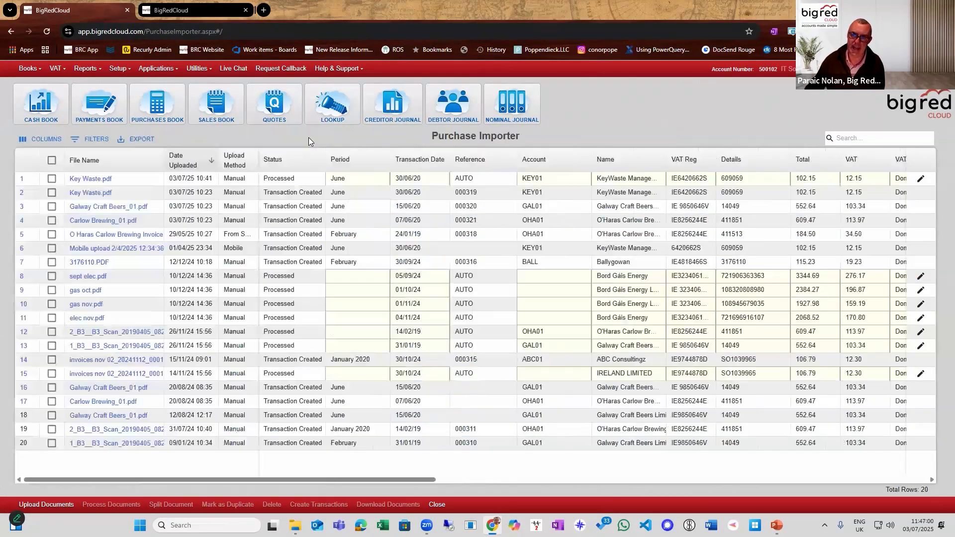
Step: Look up the supplier Ballygowan, view the invoice entry in its ledger, and close the ledger and lookup
left_click(332, 106)
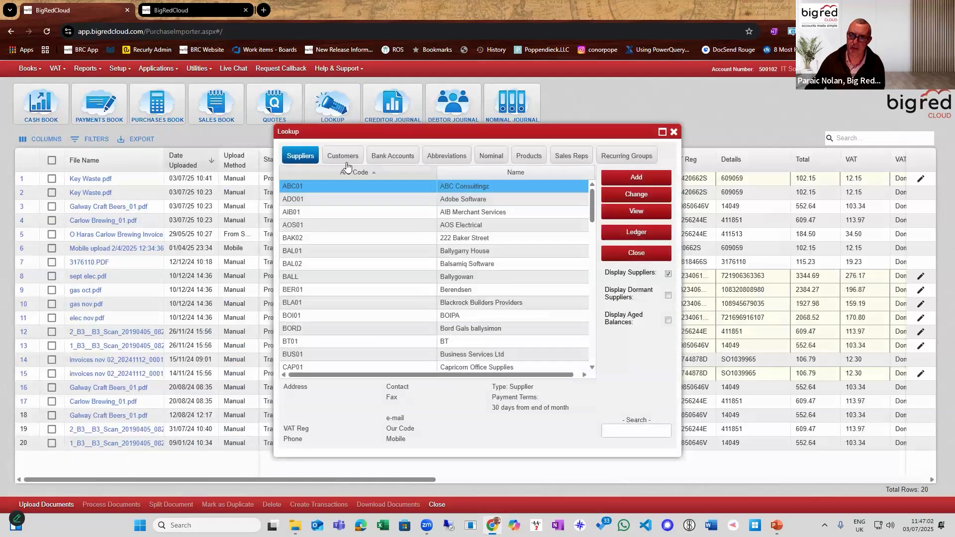
left_click(510, 278)
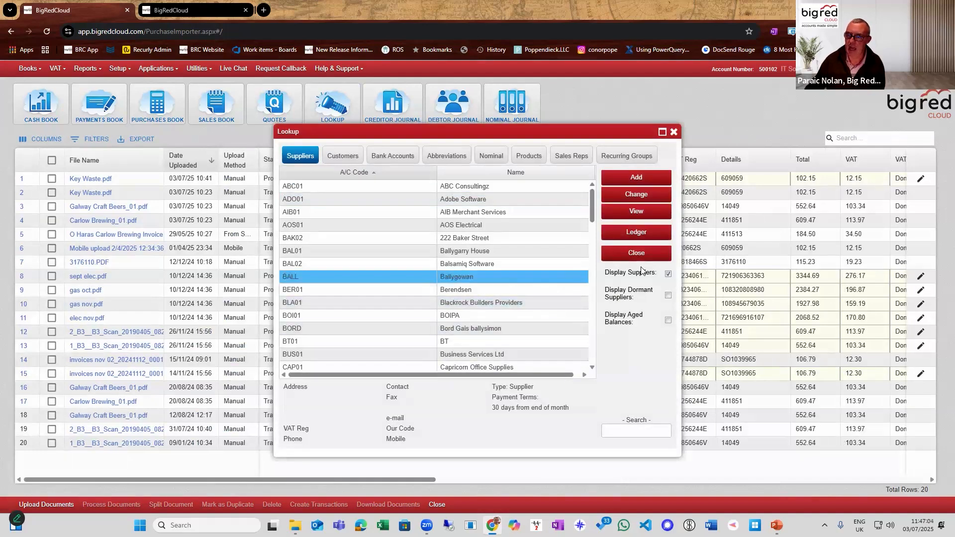
left_click(641, 236)
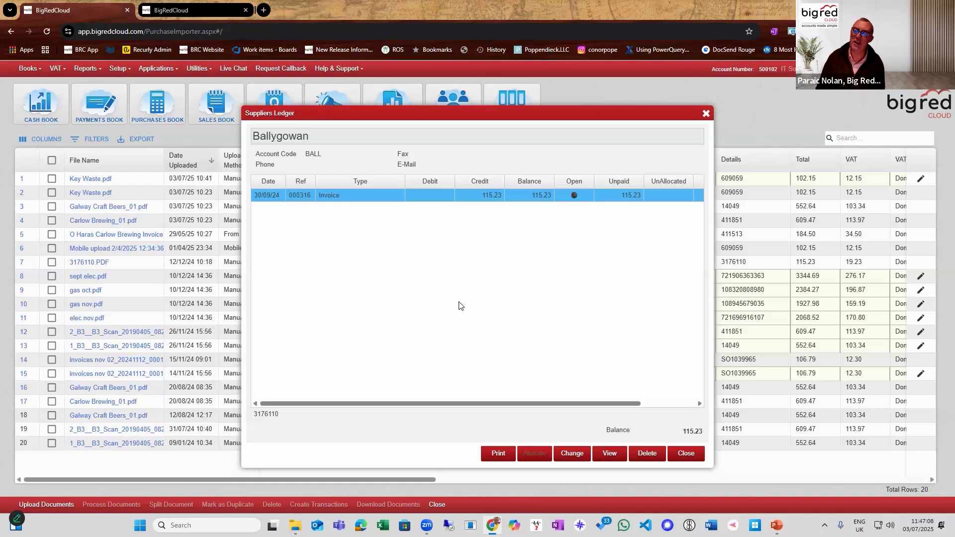
left_click(601, 453)
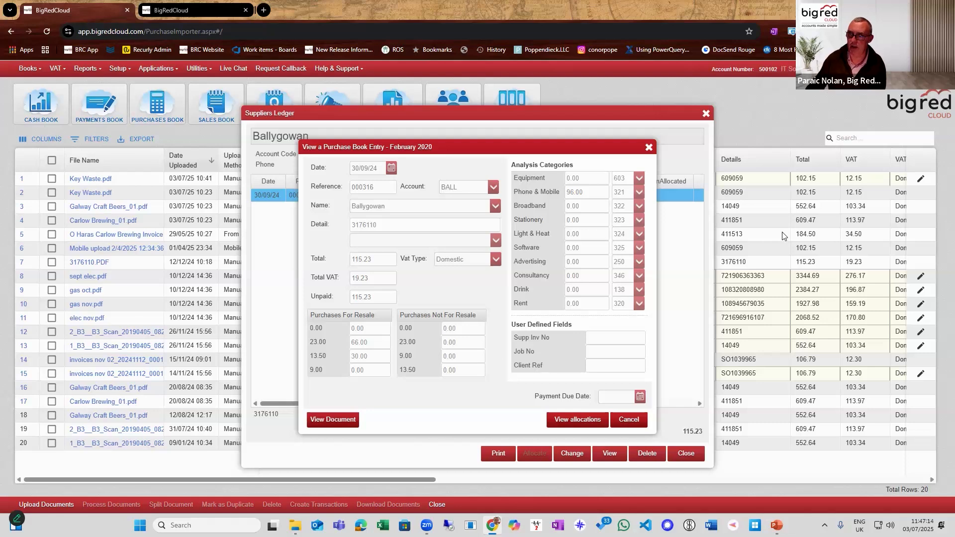
left_click(649, 148)
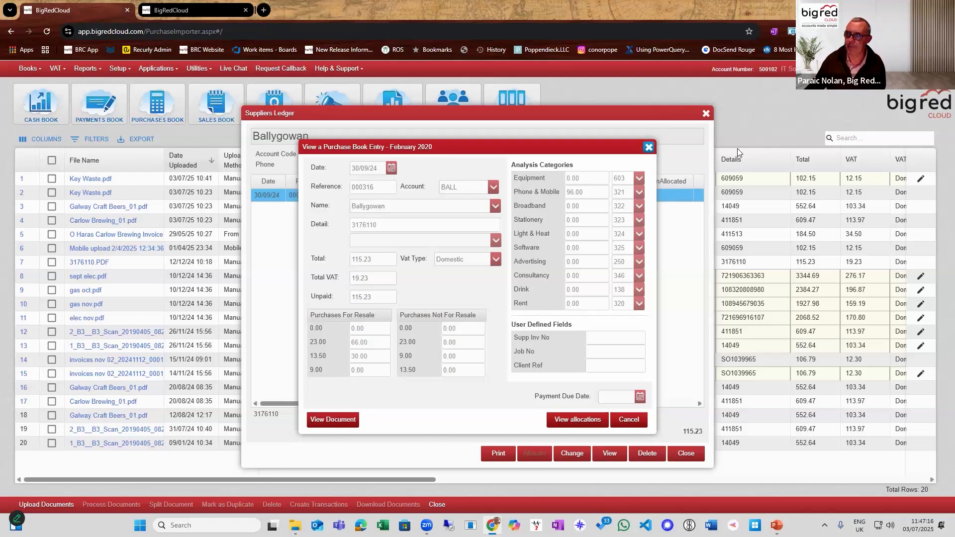
left_click(706, 114)
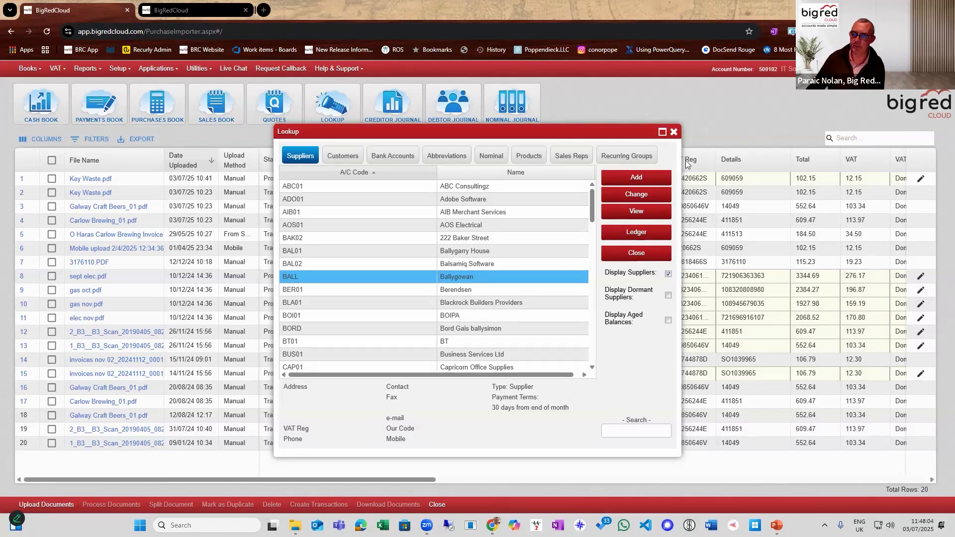
left_click(674, 132)
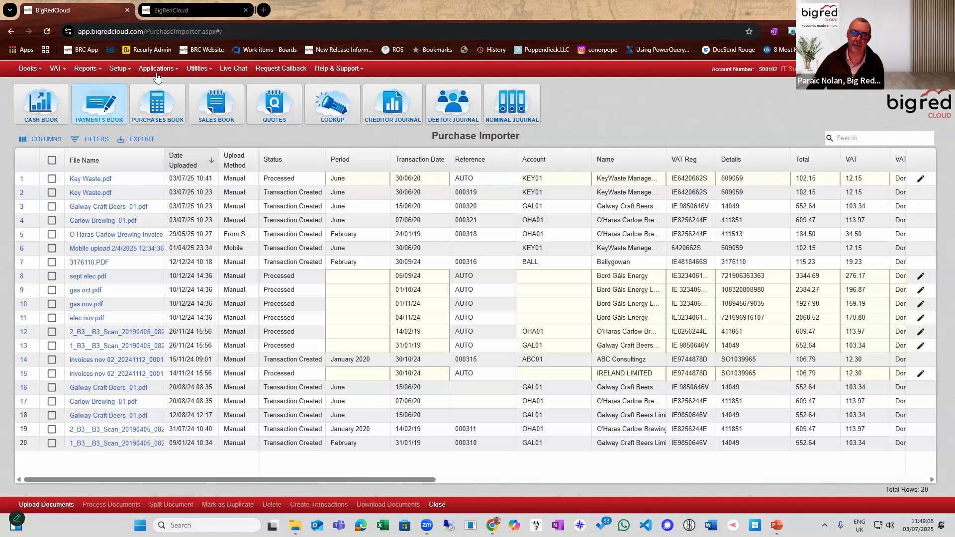
Step: Switch to the browser tab with the Purchases Book and open the July Microsoft entry for changing
left_click(180, 16)
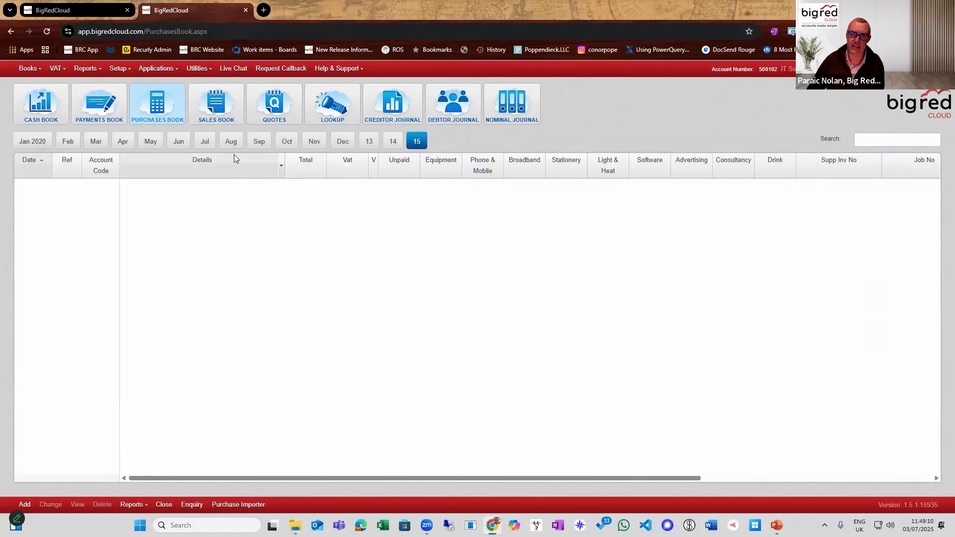
left_click(204, 141)
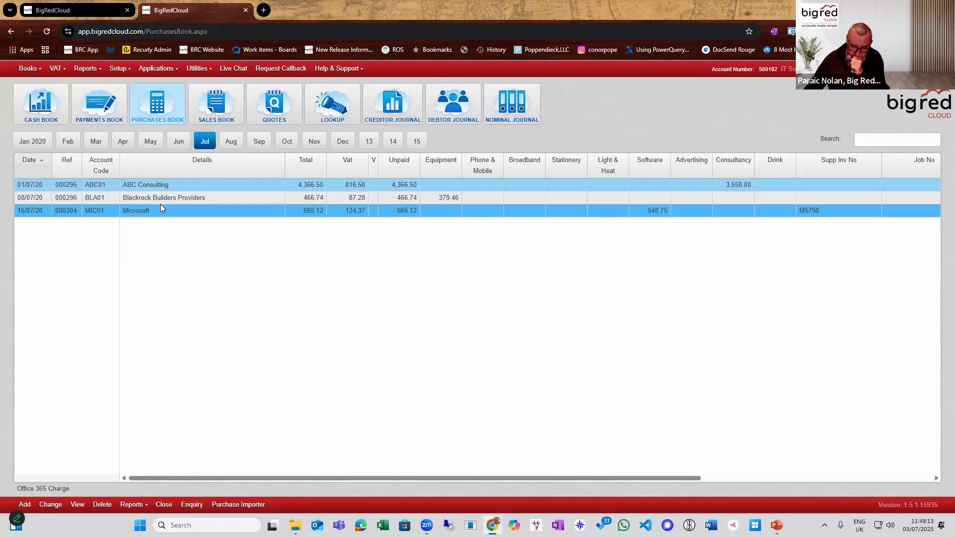
left_click(59, 503)
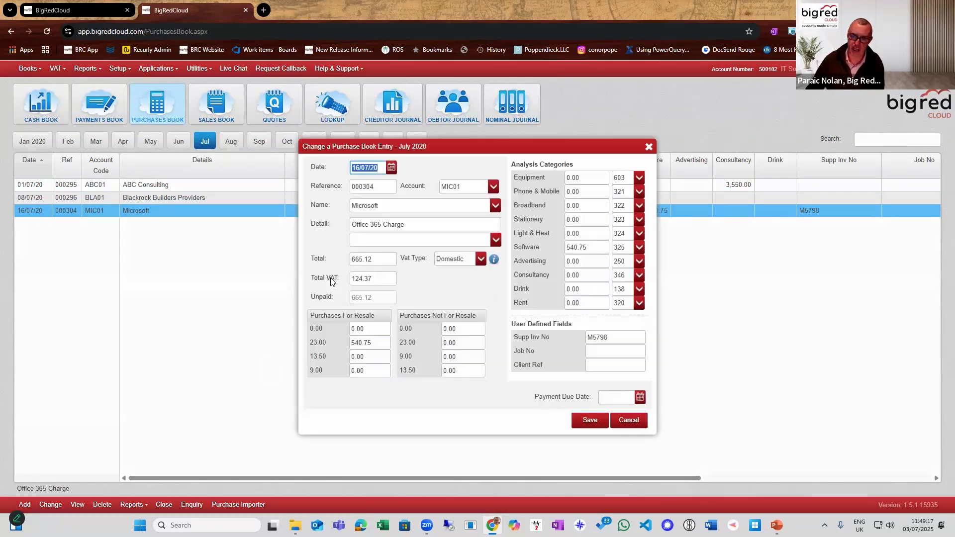
Step: Clear the 23.00 resale amount, set both the 0.00 resale amount and the Software category to 665.12, and save the entry
left_click(372, 342)
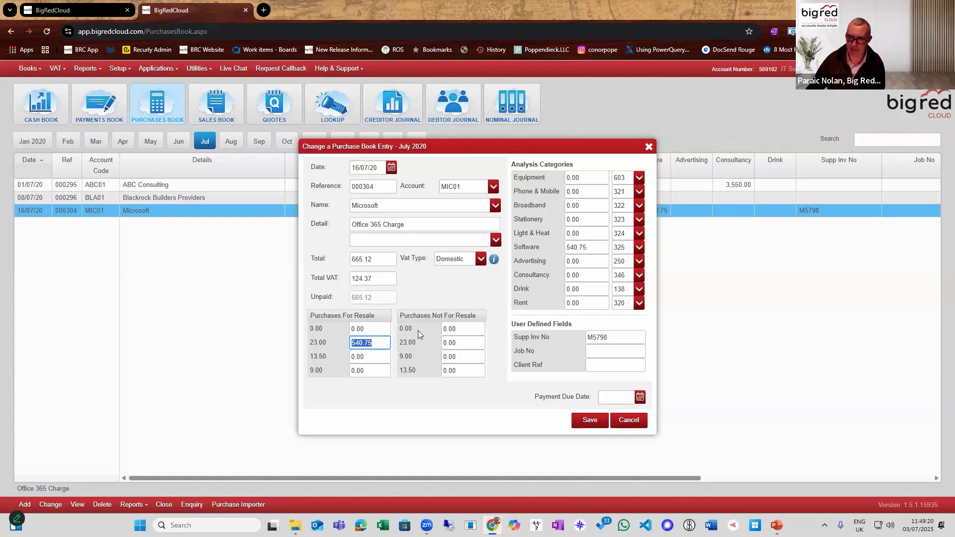
key("BackSpace")
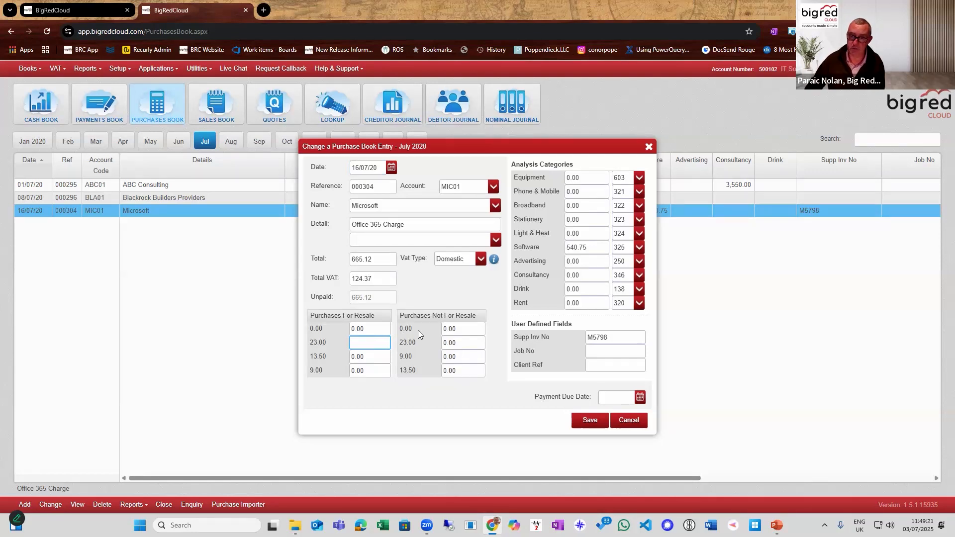
left_click(383, 329)
type("665.12")
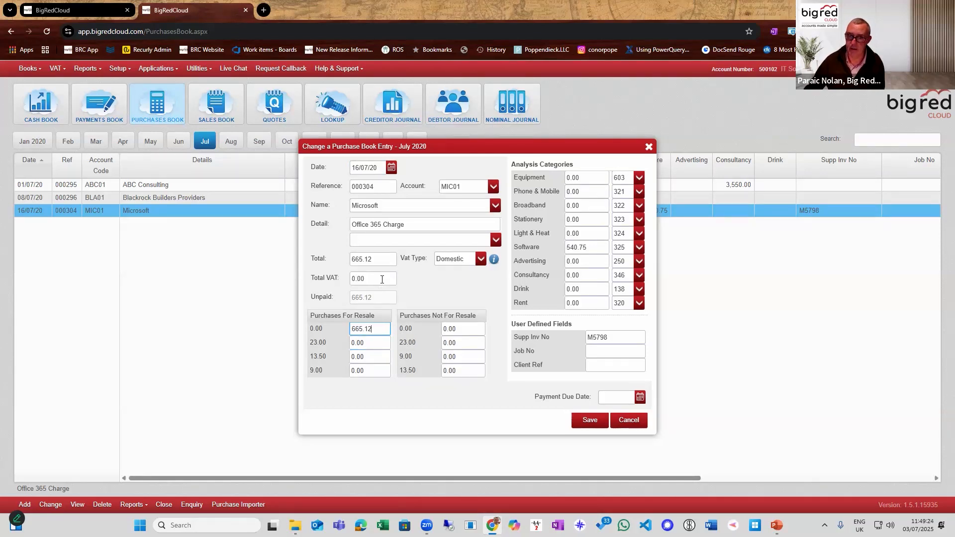
left_click(384, 280)
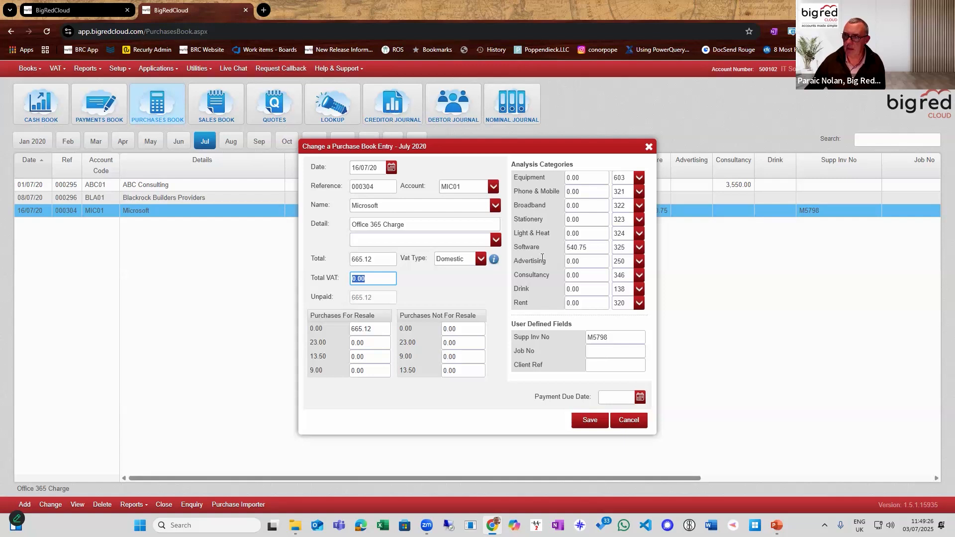
double_click(606, 247)
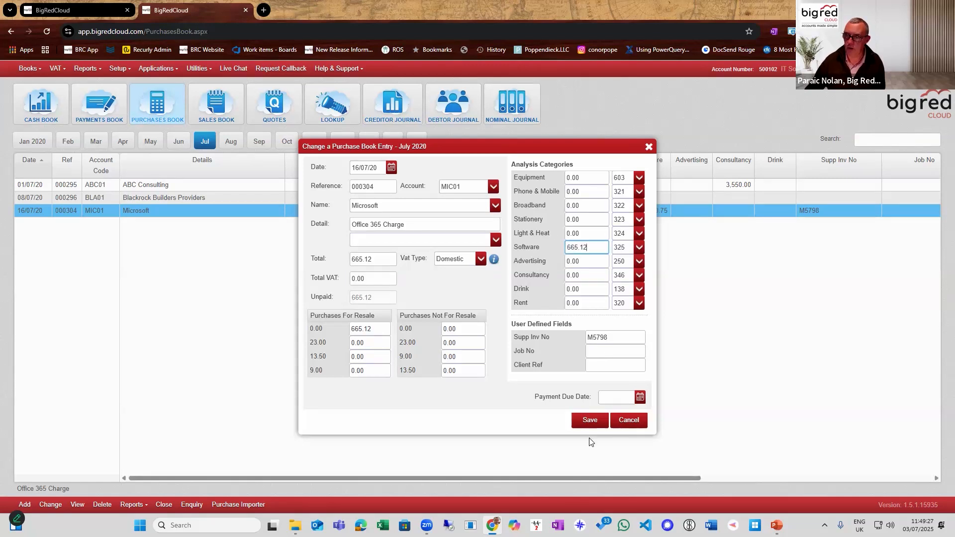
left_click(586, 421)
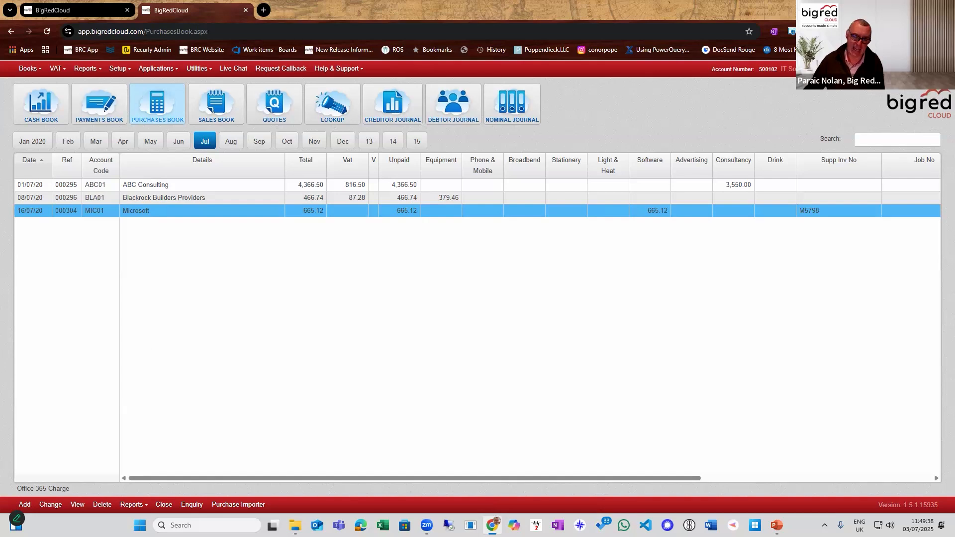
Step: View the saved Microsoft purchase entry to check its VAT and analysis amounts, and close it
left_click(77, 505)
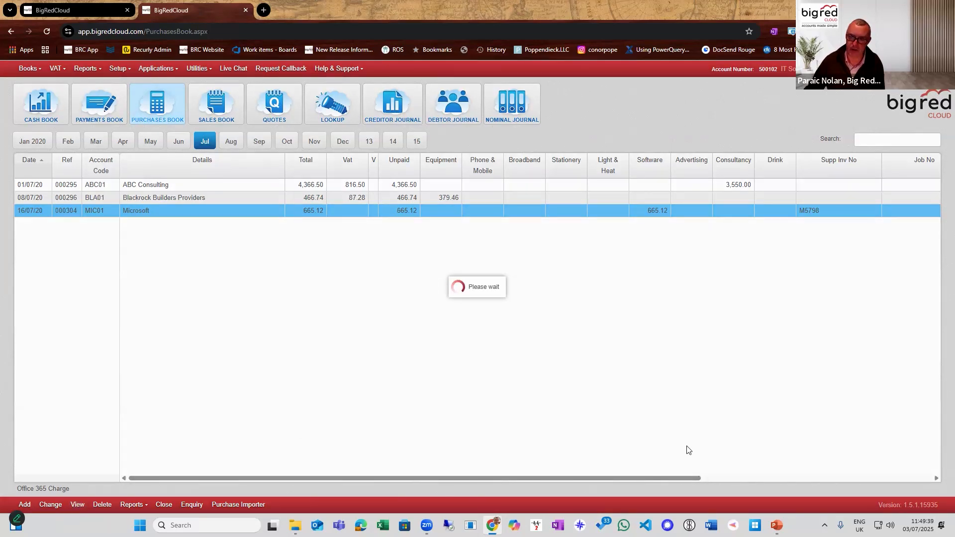
left_click(628, 422)
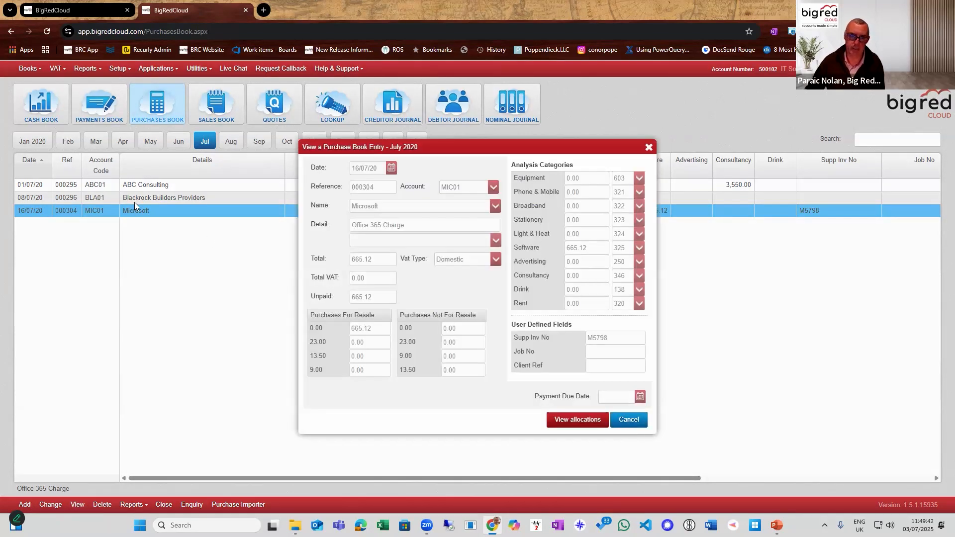
Step: Show the June purchases, view the KeyWaste Management entry with its VAT and analysis amounts, and close it
left_click(150, 199)
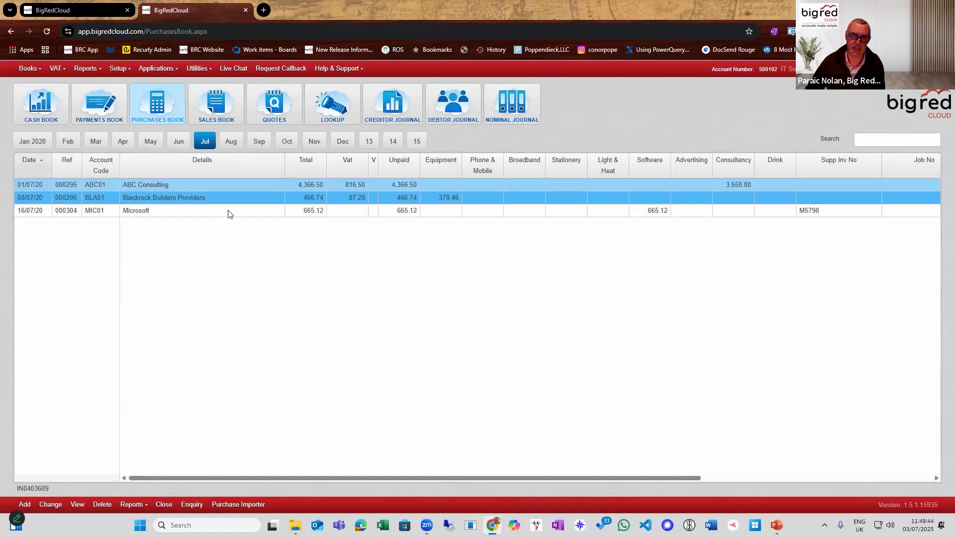
left_click(177, 141)
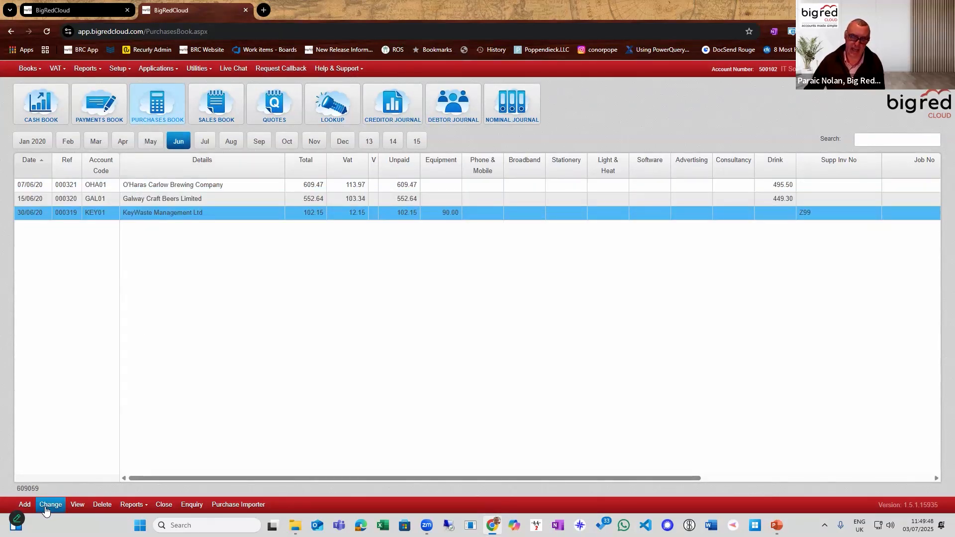
left_click(77, 505)
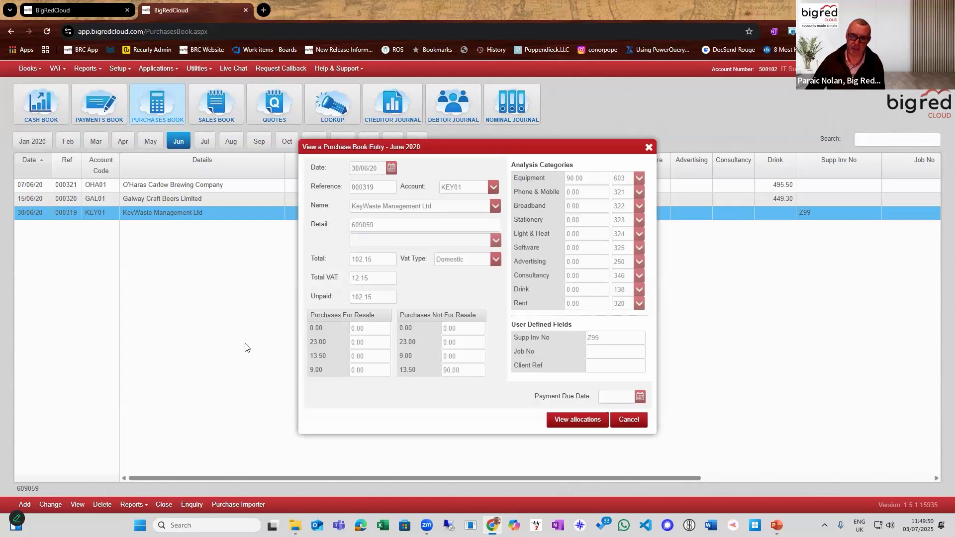
left_click(628, 420)
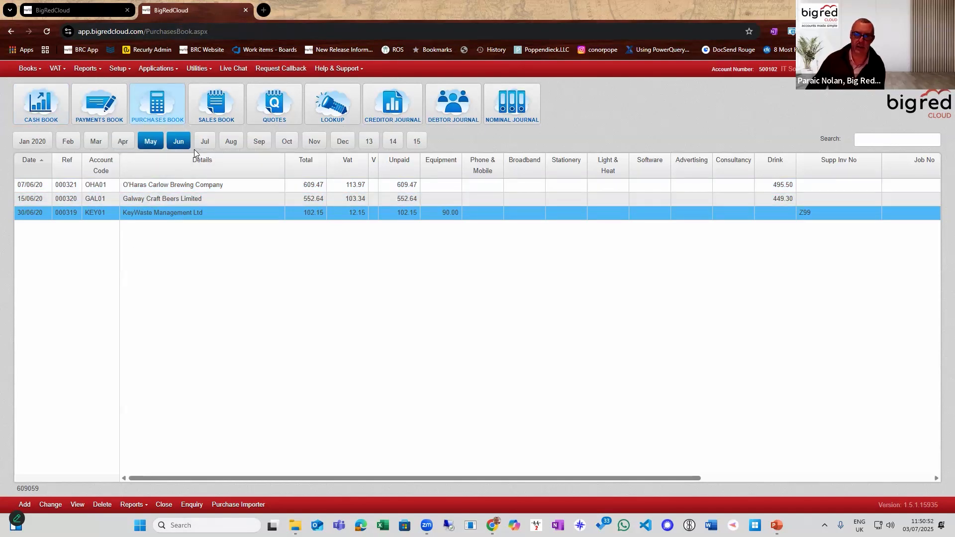
Step: Switch to the browser tab with the Purchase Importer and delete the documents sept elec.pdf and gas oct.pdf
left_click(91, 14)
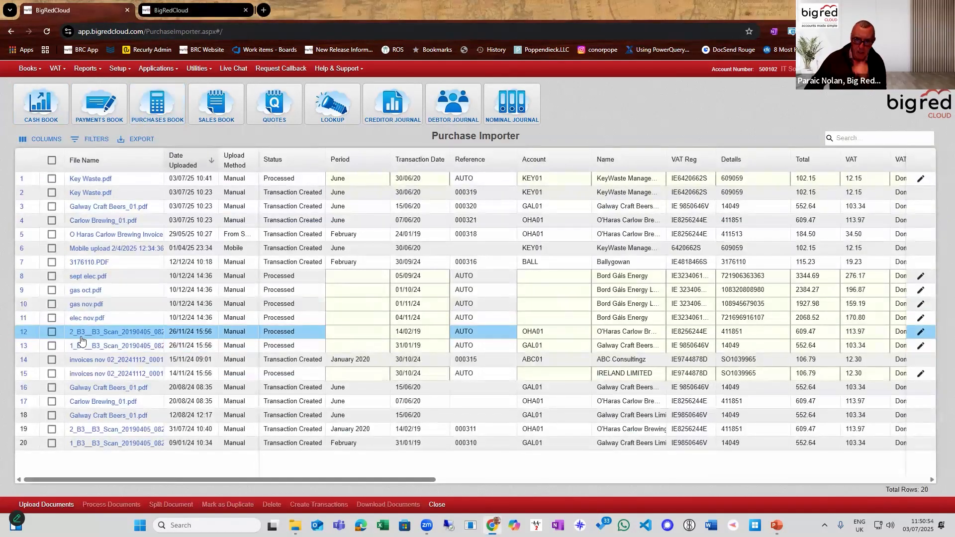
left_click(310, 281)
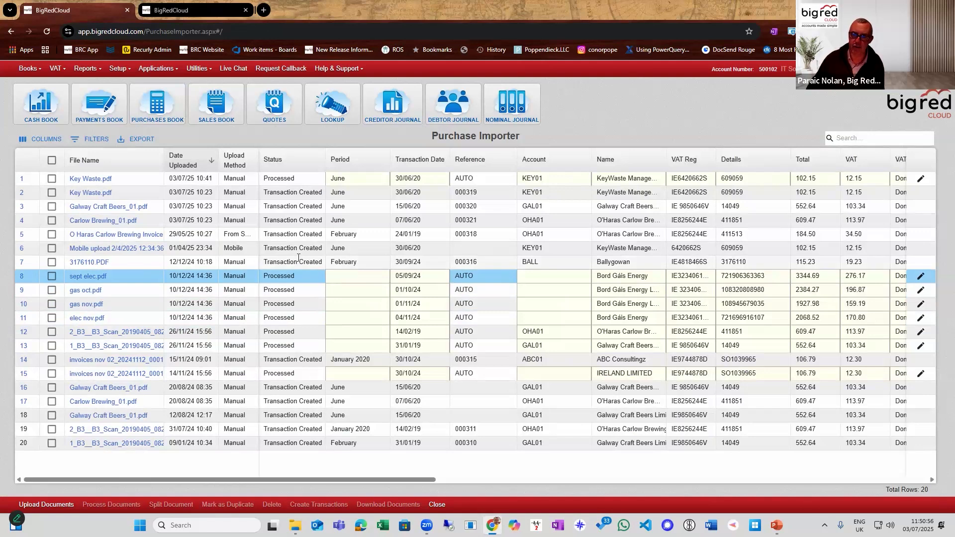
left_click(52, 276)
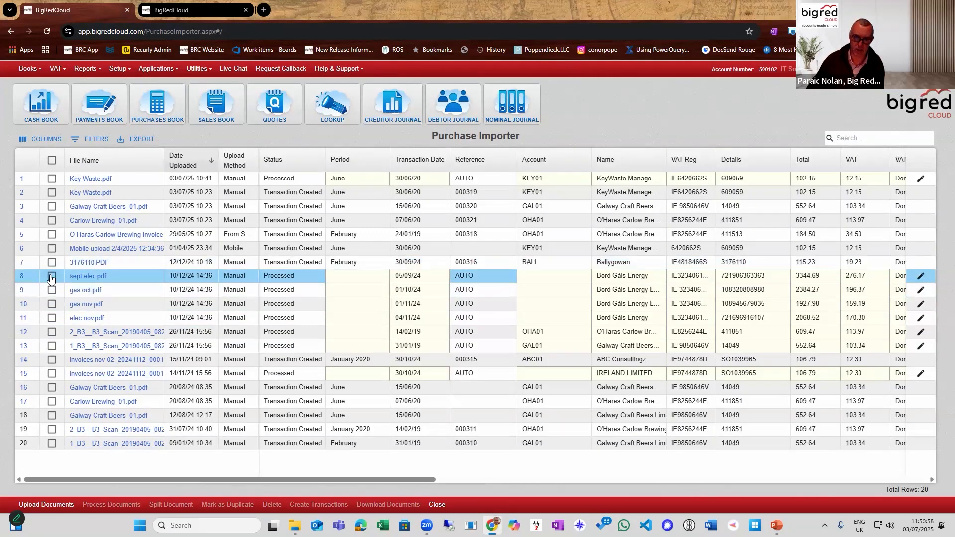
left_click(53, 289)
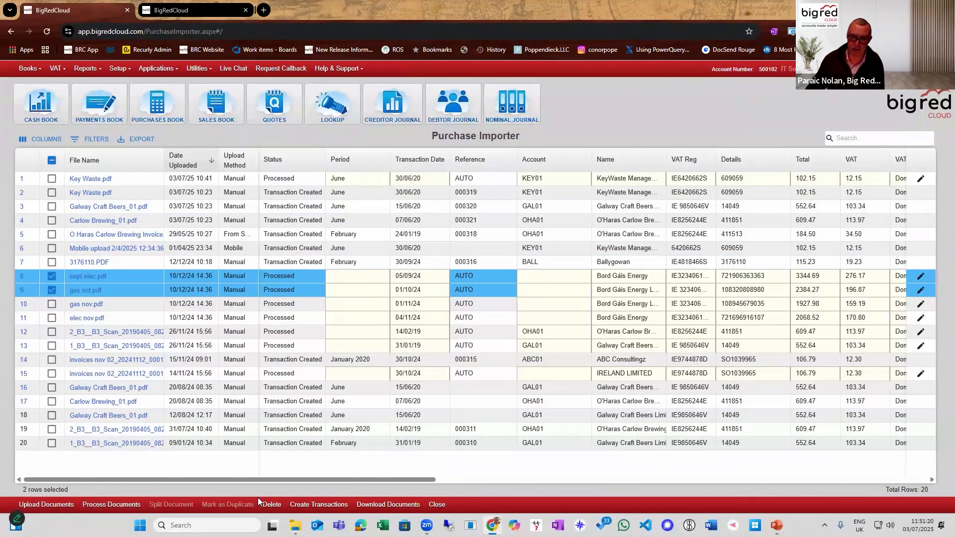
left_click(454, 307)
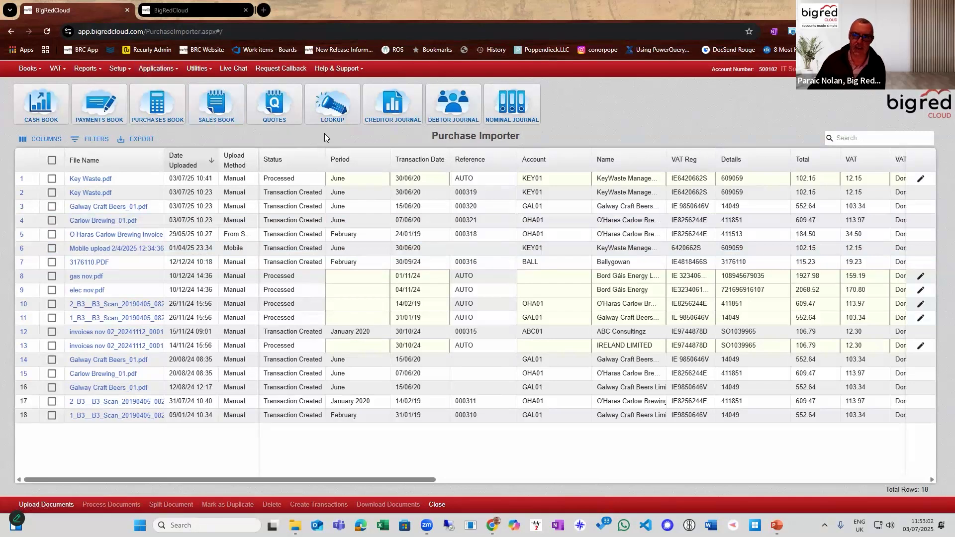
Step: Return to the browser tab with the Purchases Book, view the June KeyWaste Management entry and its attached document, and close the entry
left_click(332, 105)
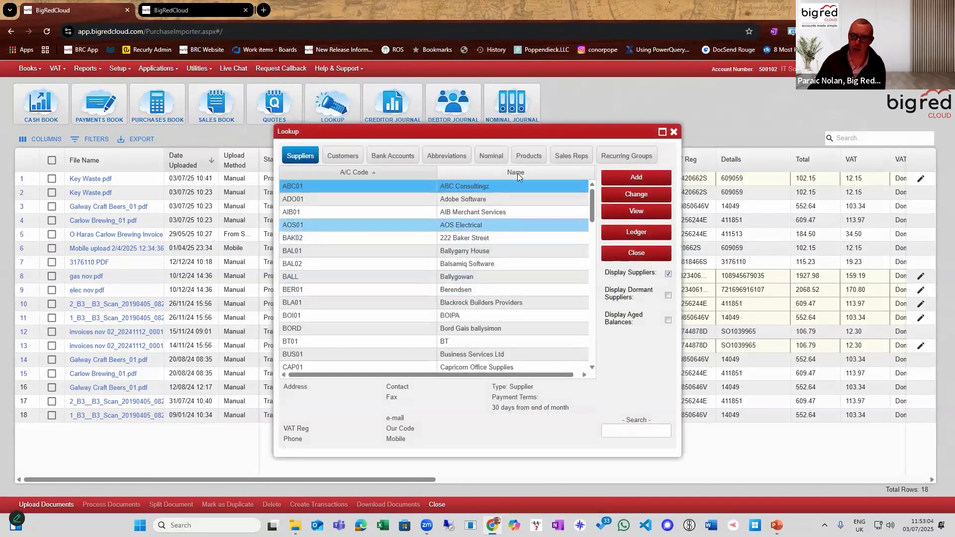
left_click(673, 131)
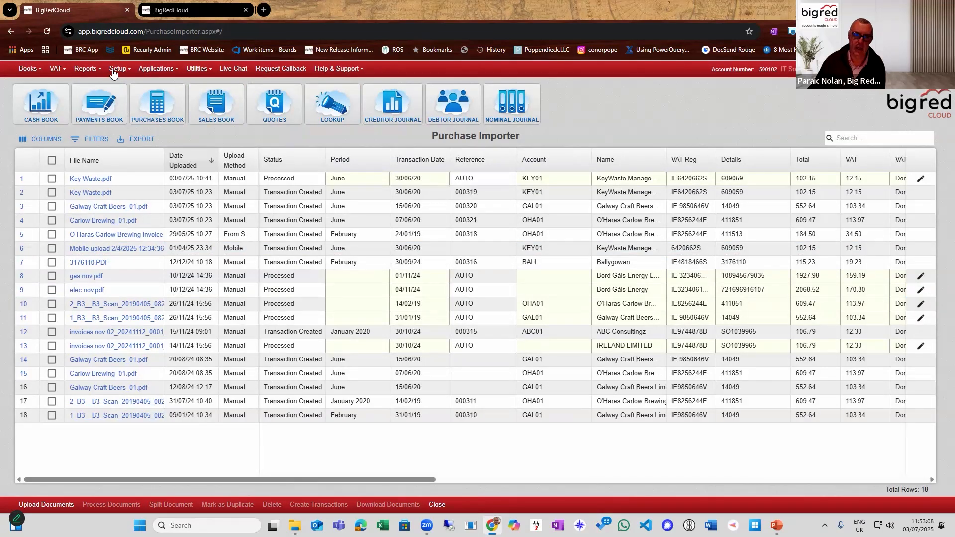
left_click(189, 10)
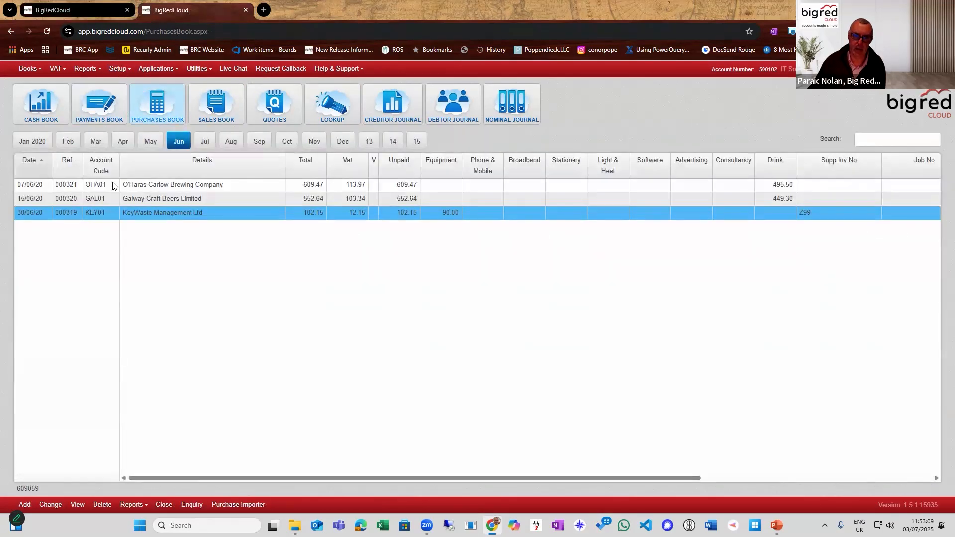
left_click(77, 505)
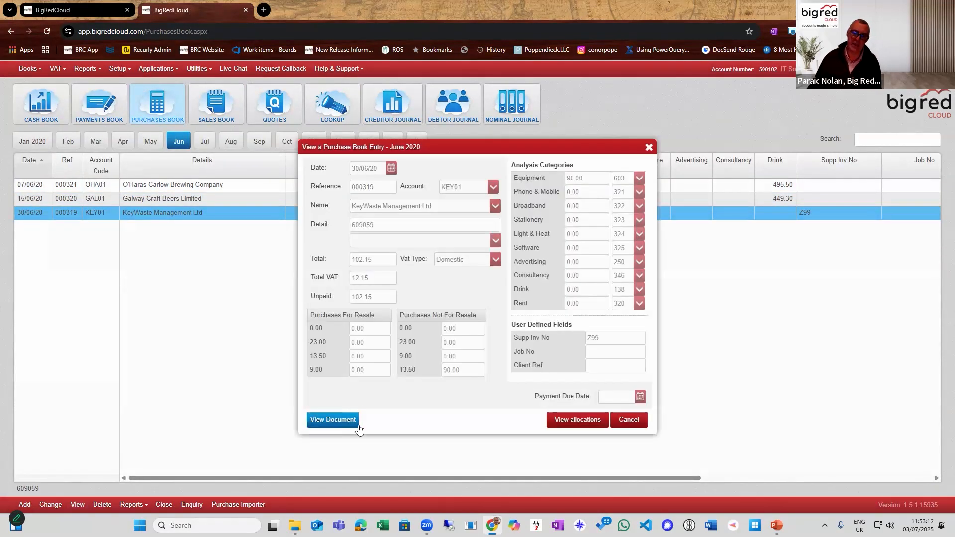
left_click(329, 418)
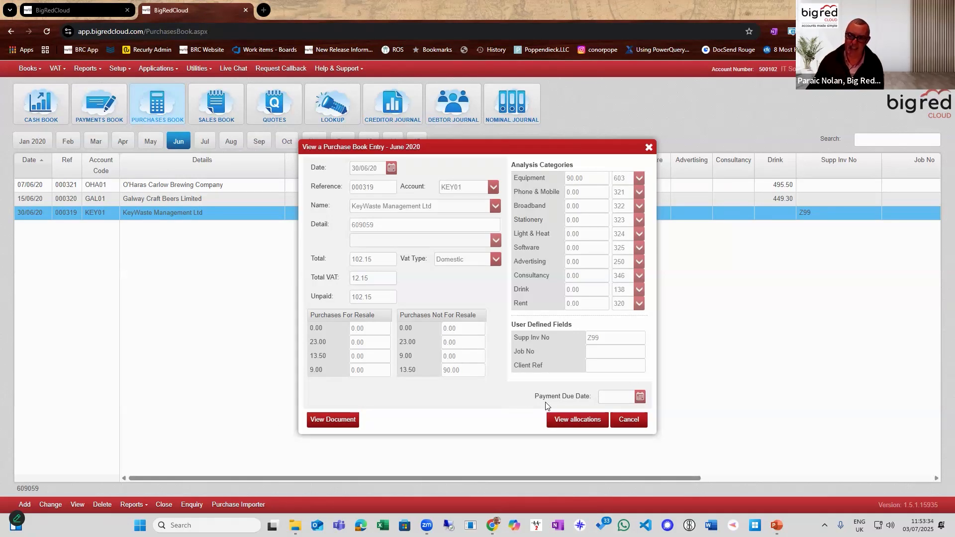
left_click(631, 422)
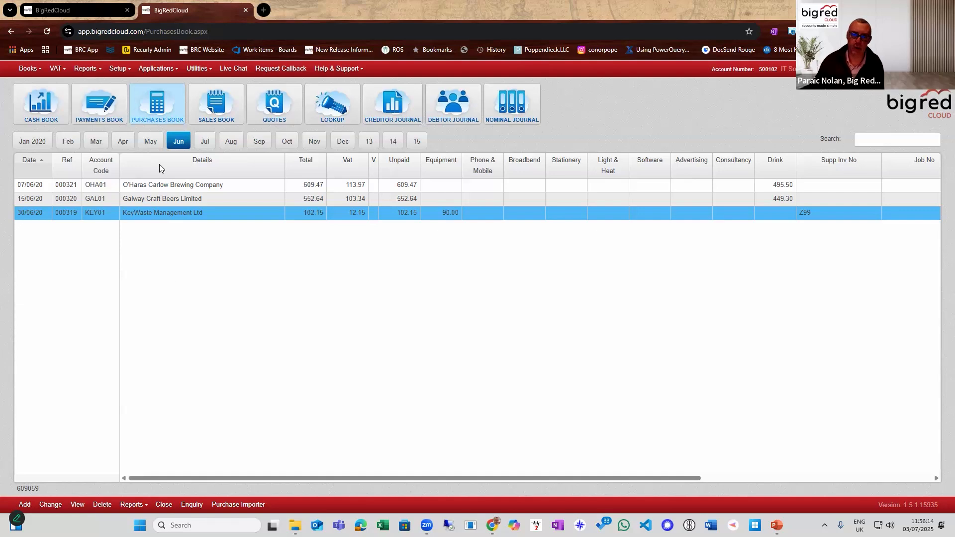
Step: Open the supplier Berendsen for changing from the lookup, capture a screen snip of its Purchase Importer Settings, and close the record without saving
left_click(346, 116)
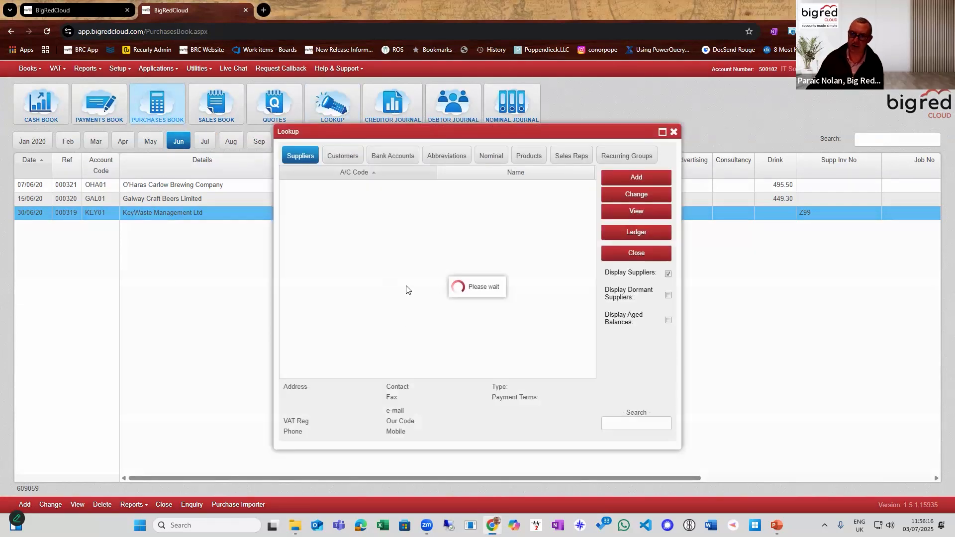
left_click(515, 292)
left_click(635, 194)
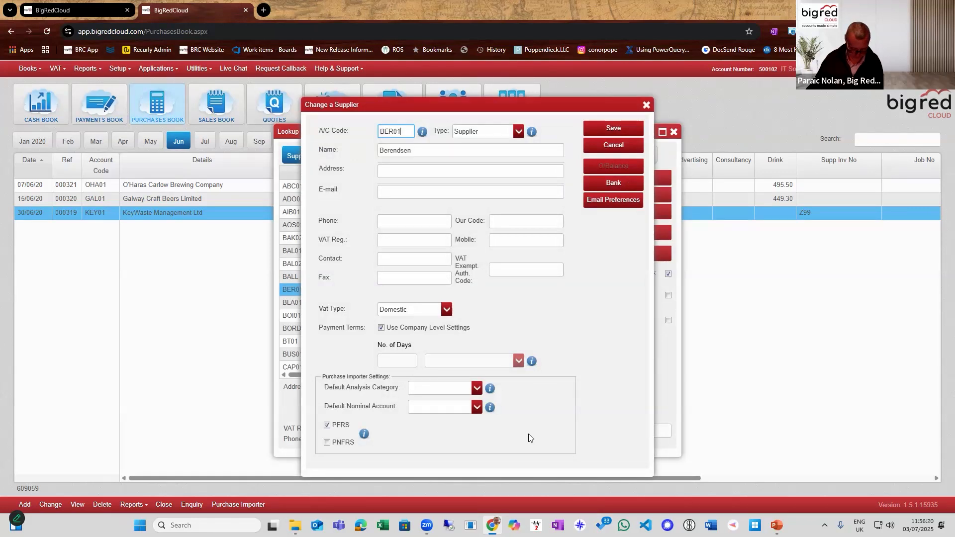
key("super+shift+s")
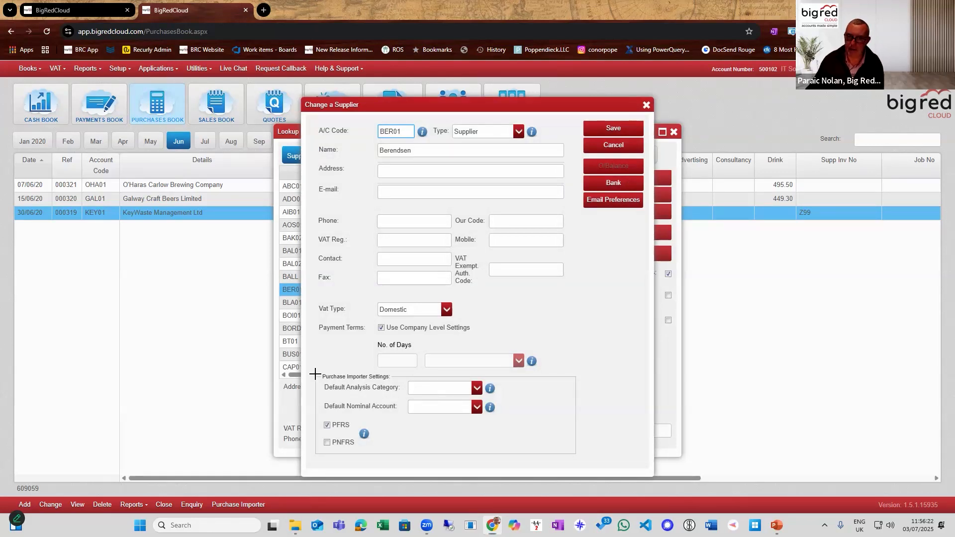
left_click_drag(309, 367, 550, 465)
left_click_drag(630, 472, 641, 469)
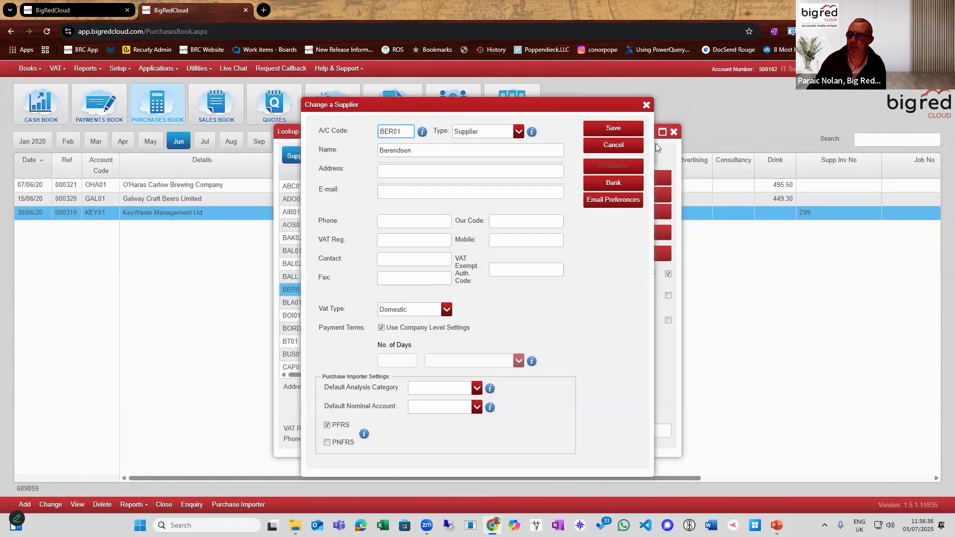
left_click(647, 115)
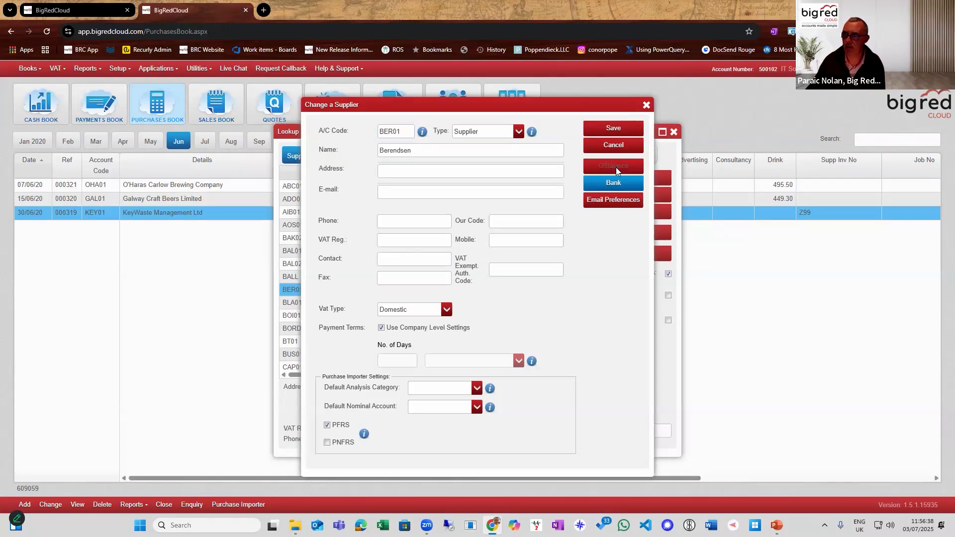
left_click(647, 105)
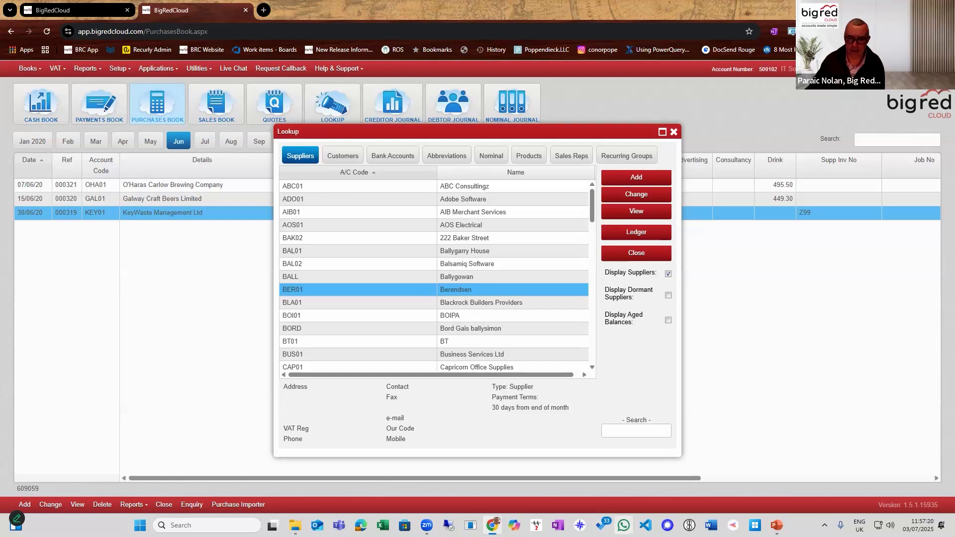
Step: Switch to the PowerPoint training presentation and bring the closing Q&A slide thumbnail into view
left_click(776, 525)
scroll(129, 445, "down", 2)
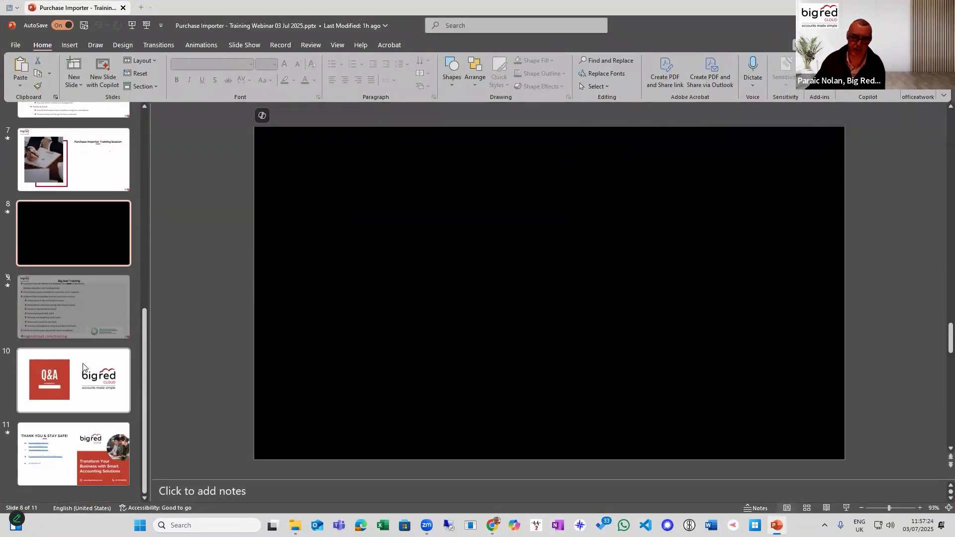